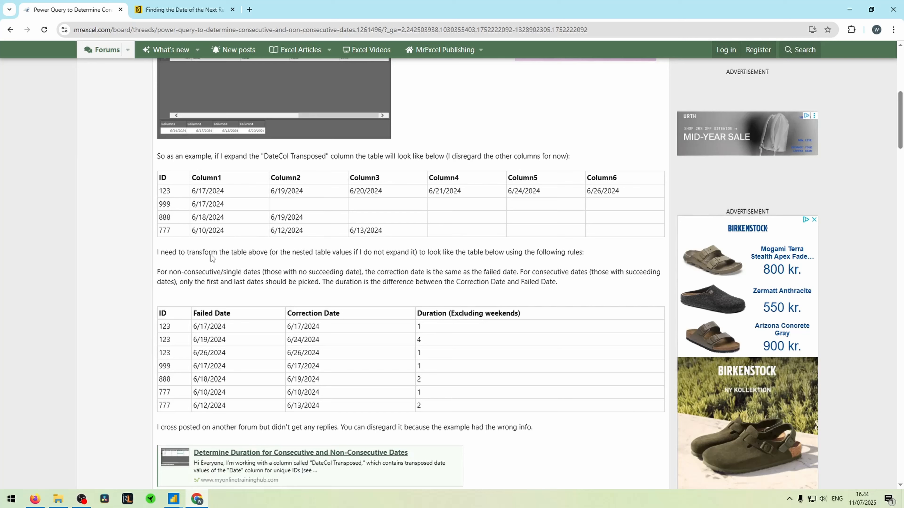
Step: Read the article on finding the next record's date, covering its source table and required output
{"action": "left_click", "coordinate": [188, 10]}
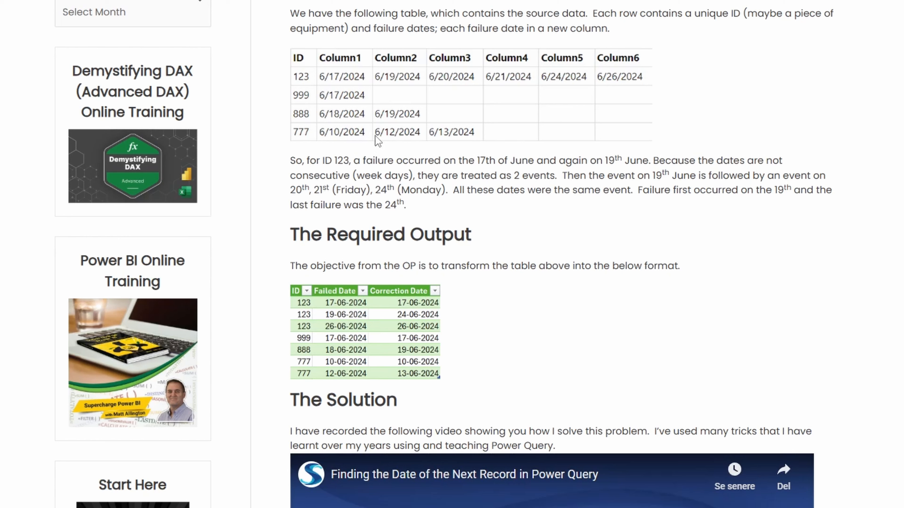
{"action": "scroll", "coordinate": [366, 148], "scroll_direction": "down", "scroll_amount": 5}
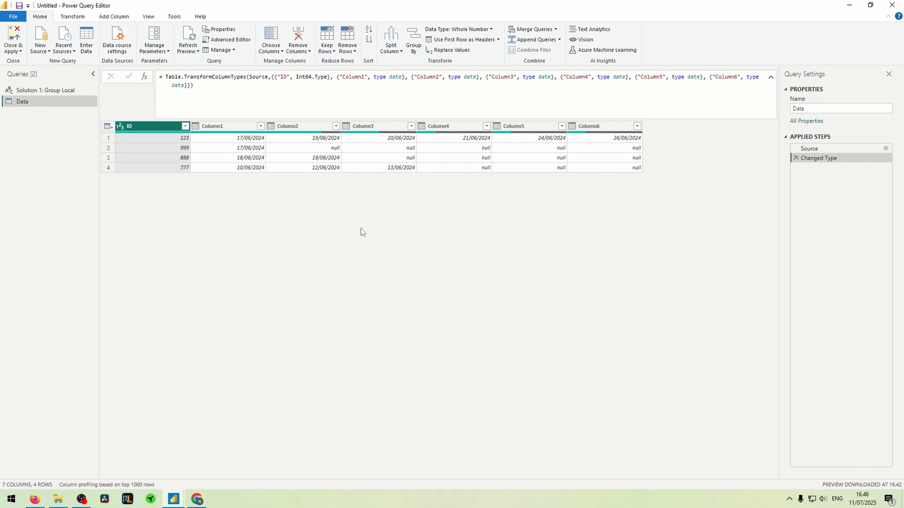
Step: Switch to the Power Query Editor and examine the Data query's Source and Changed Type steps, including the dates for ID 123
{"action": "left_click", "coordinate": [72, 90]}
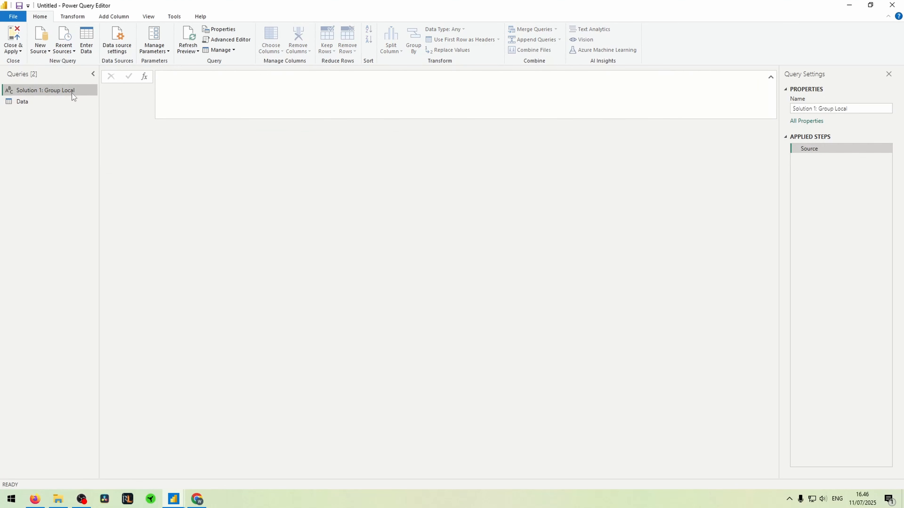
{"action": "left_click", "coordinate": [62, 100]}
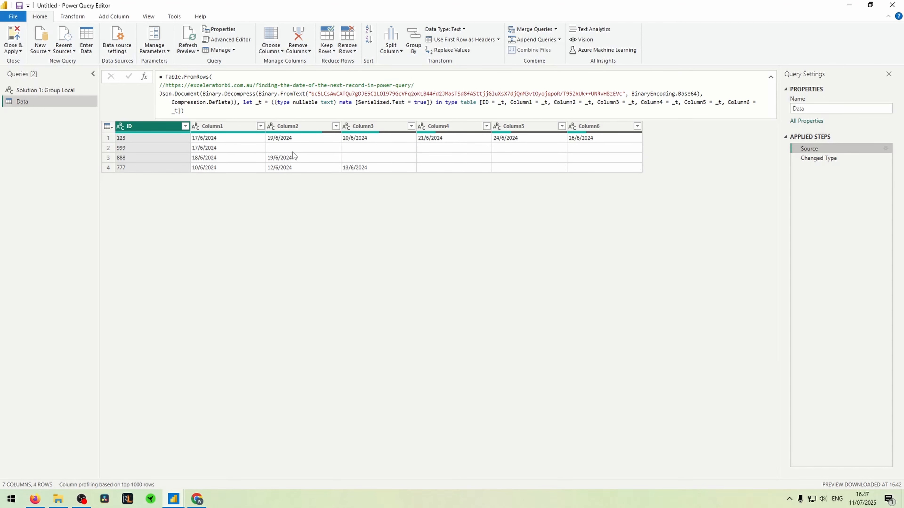
{"action": "left_click", "coordinate": [203, 141]}
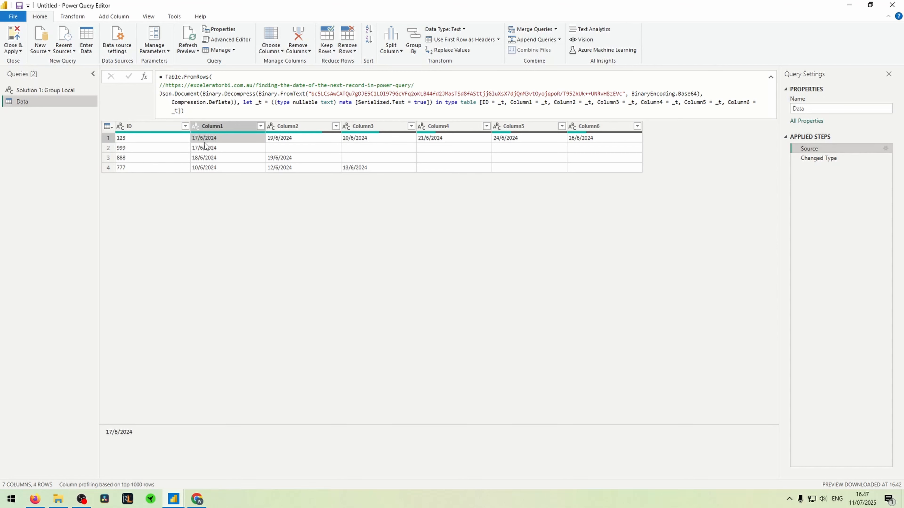
{"action": "left_click", "coordinate": [281, 149]}
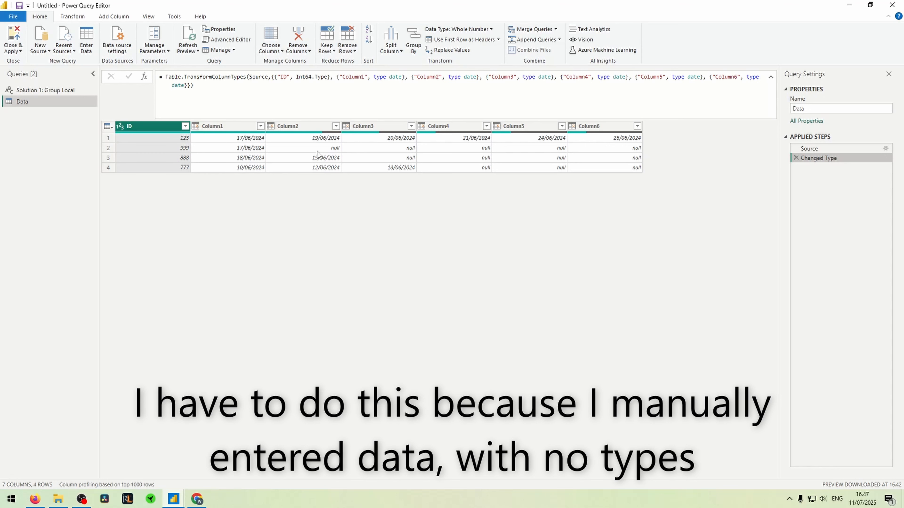
{"action": "left_click", "coordinate": [300, 148]}
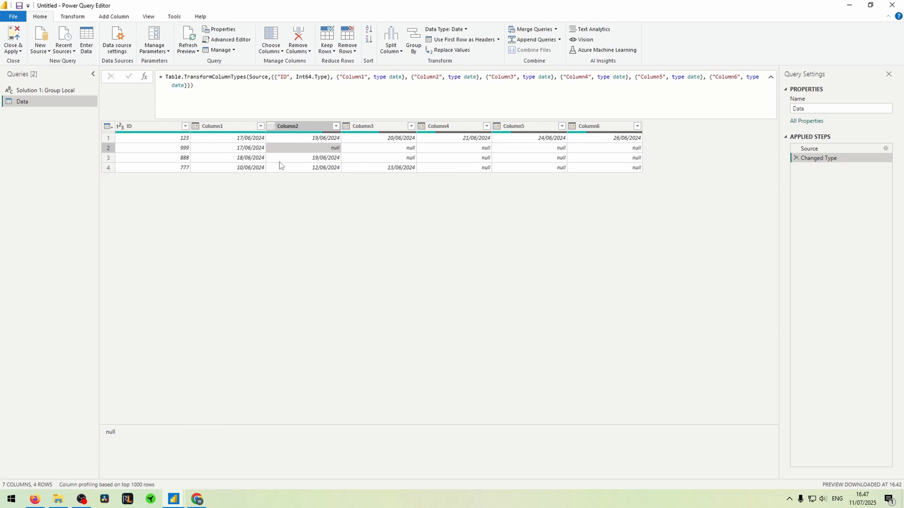
{"action": "left_click", "coordinate": [221, 127]}
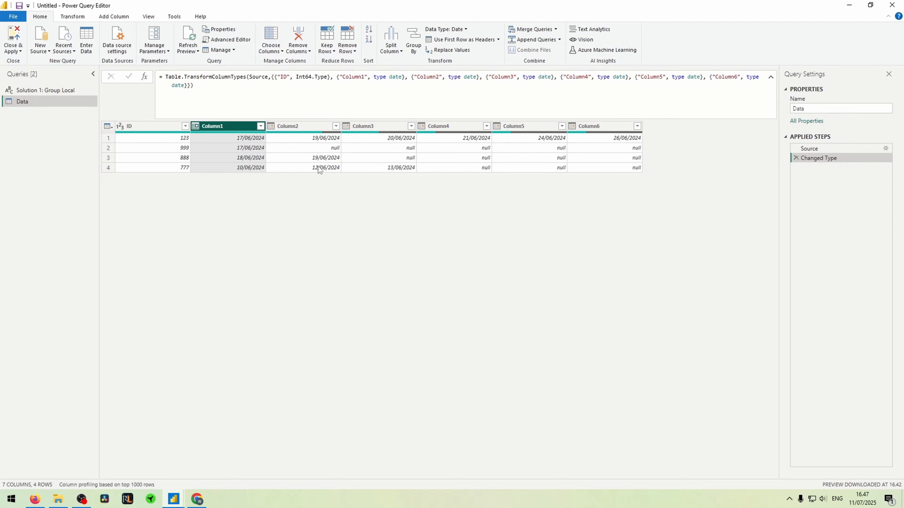
{"action": "left_click", "coordinate": [236, 139]}
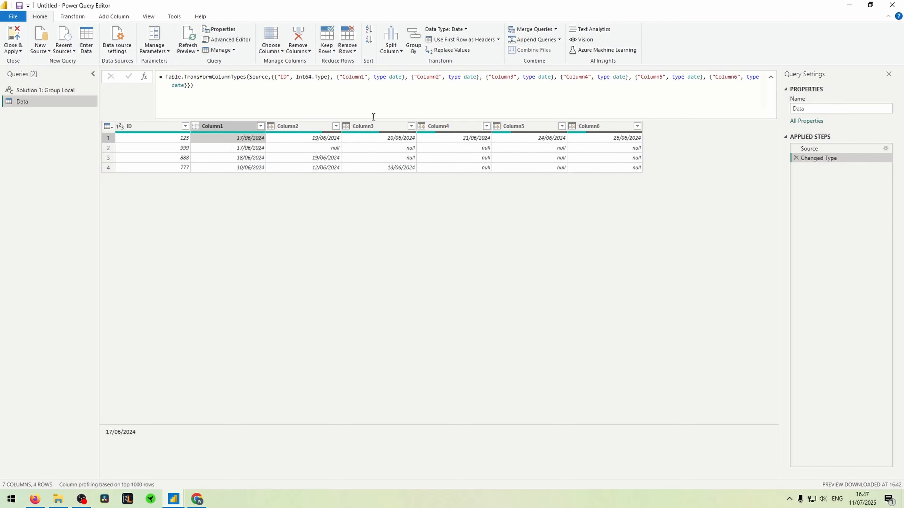
{"action": "left_click", "coordinate": [168, 138]}
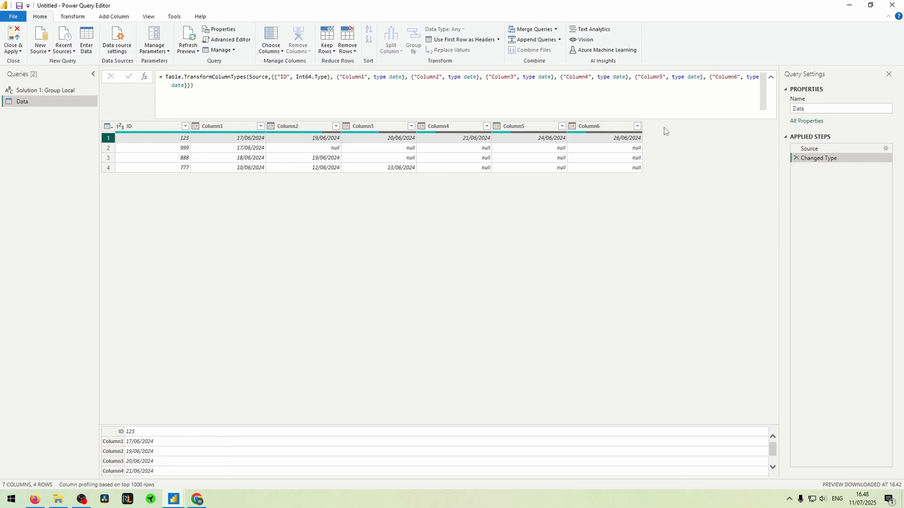
Step: Set the source of the query Solution 1: Group Local to reference the Data query with the formula = Data
{"action": "left_click", "coordinate": [45, 90]}
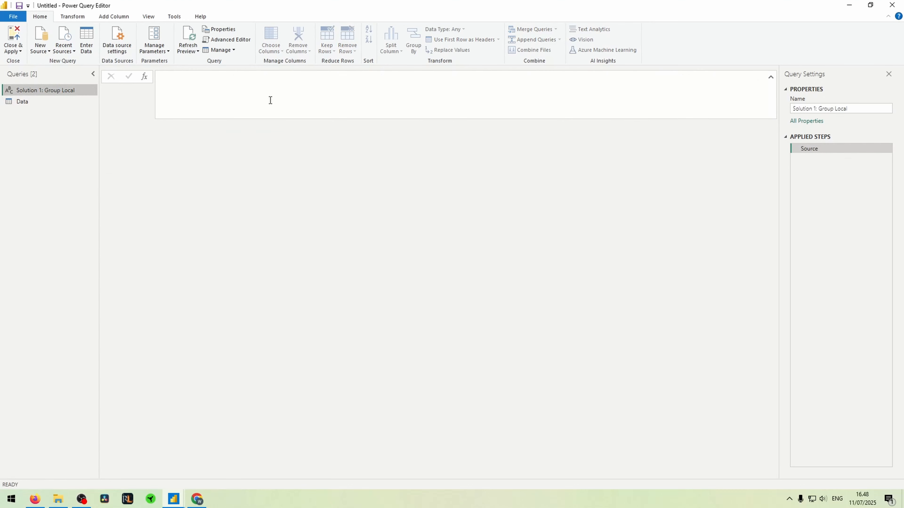
{"action": "left_click", "coordinate": [267, 99]}
{"action": "type", "text": "Da"}
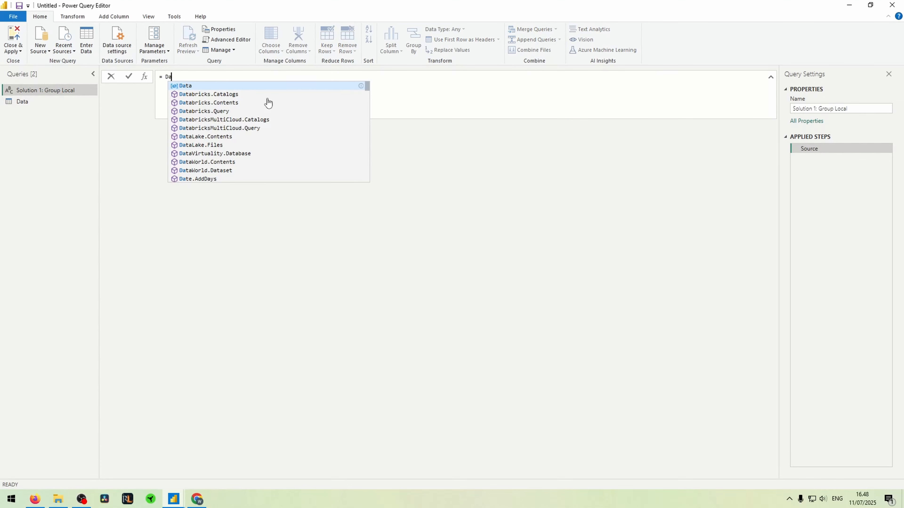
{"action": "key", "text": "Tab"}
{"action": "key", "text": "Return"}
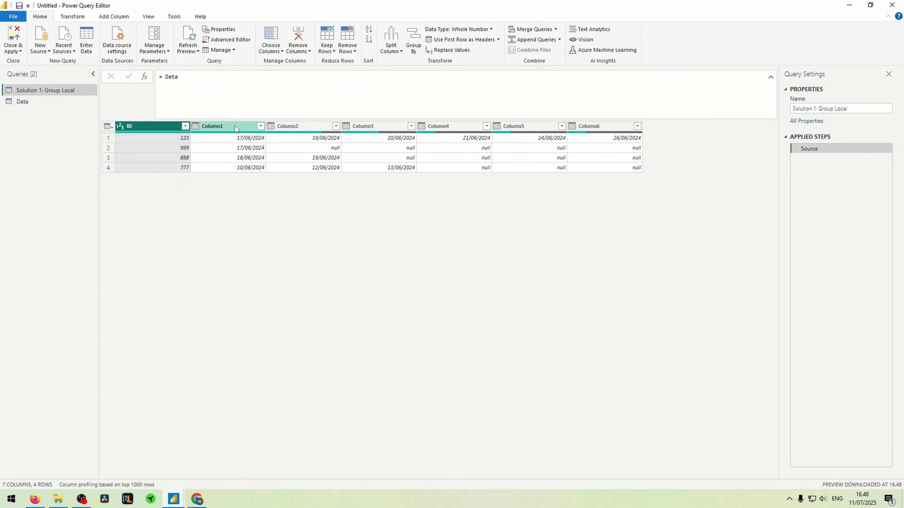
Step: Unpivot all columns other than ID and check the ID argument in the resulting formula
{"action": "right_click", "coordinate": [154, 128]}
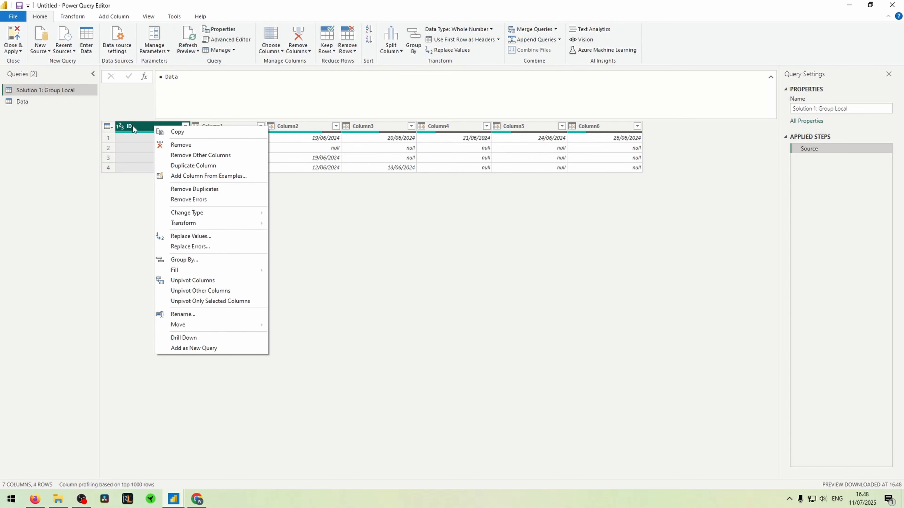
{"action": "left_click", "coordinate": [206, 291]}
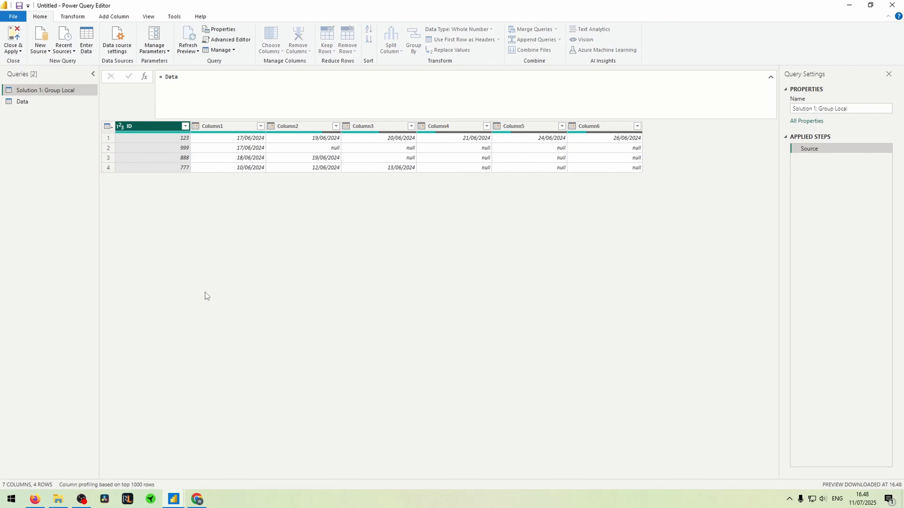
{"action": "double_click", "coordinate": [281, 77]}
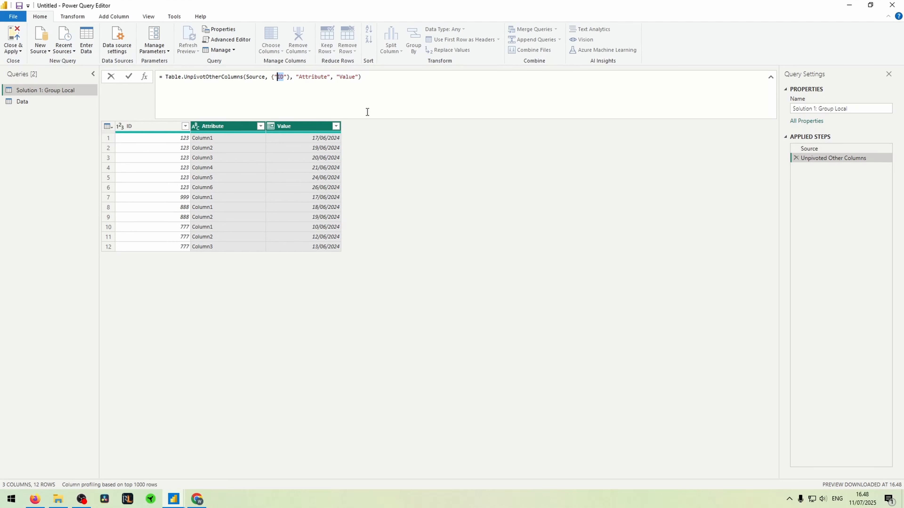
{"action": "left_click", "coordinate": [417, 148]}
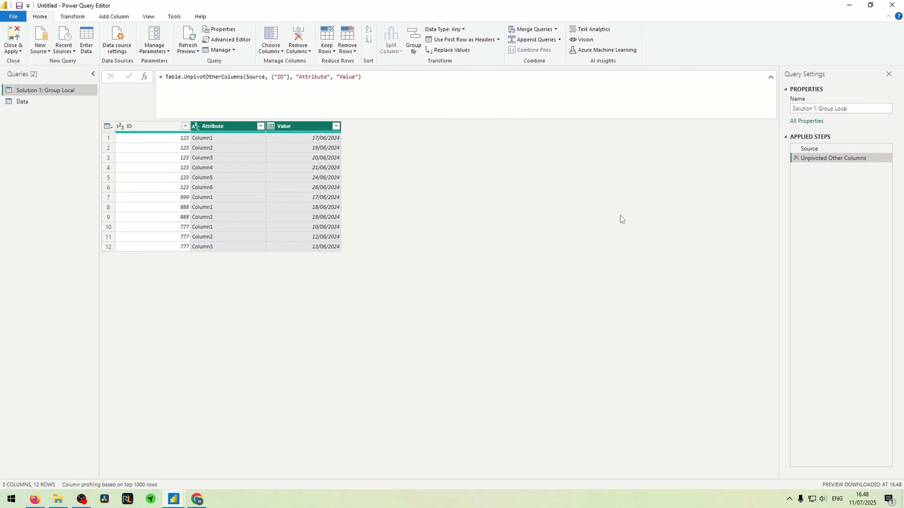
Step: Name the unpivoted value column Failed Date in the unpivot formula and remove the Attribute column
{"action": "left_click", "coordinate": [230, 169]}
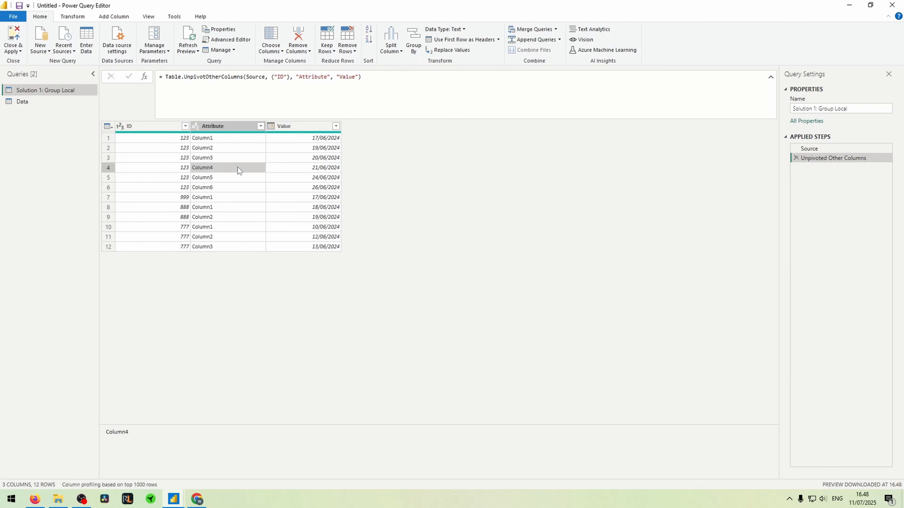
{"action": "left_click", "coordinate": [222, 127]}
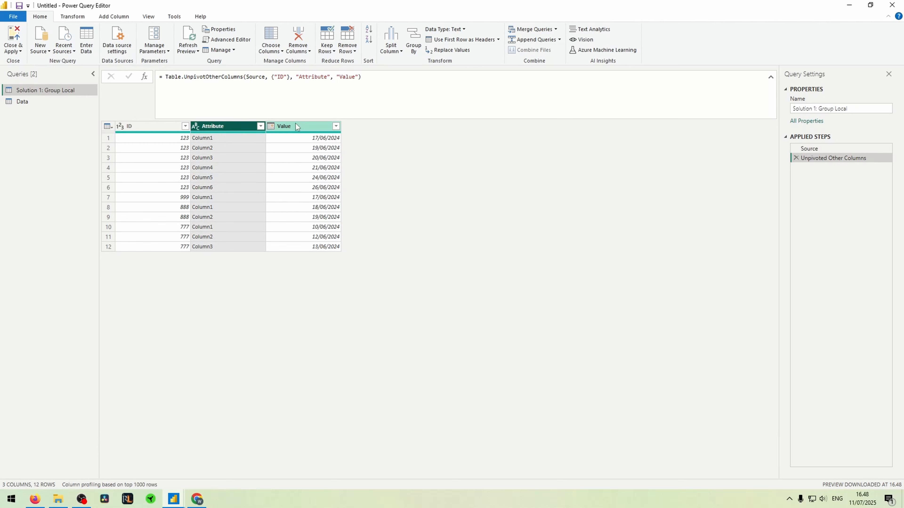
{"action": "double_click", "coordinate": [349, 77]}
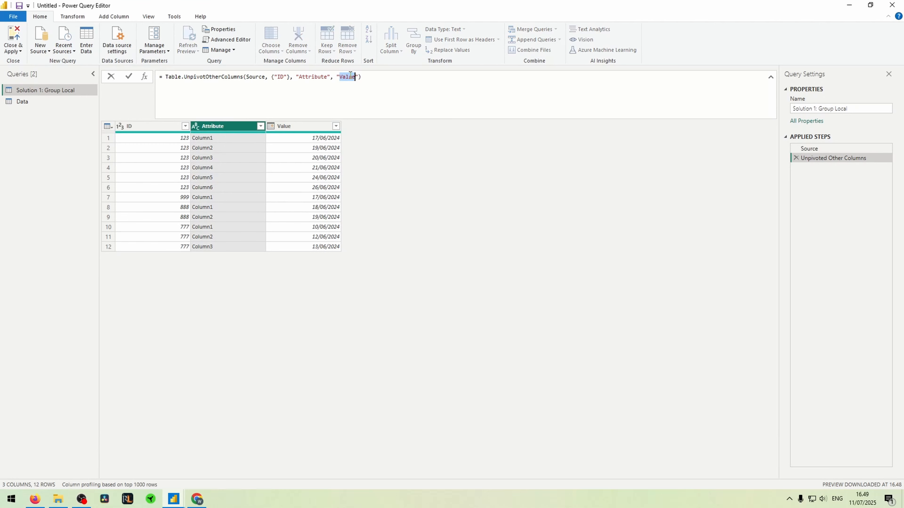
{"action": "type", "text": "Failed "}
{"action": "type", "text": "Date"}
{"action": "key", "text": "Return"}
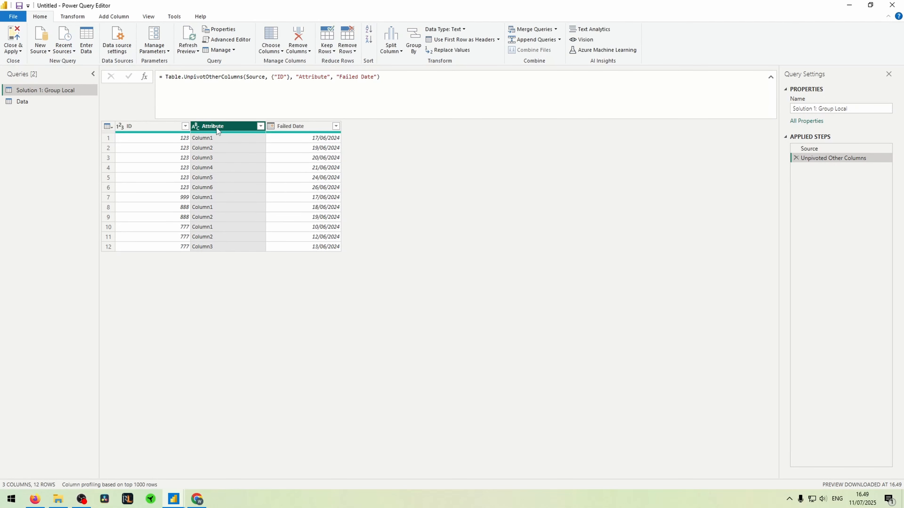
{"action": "key", "text": "Delete"}
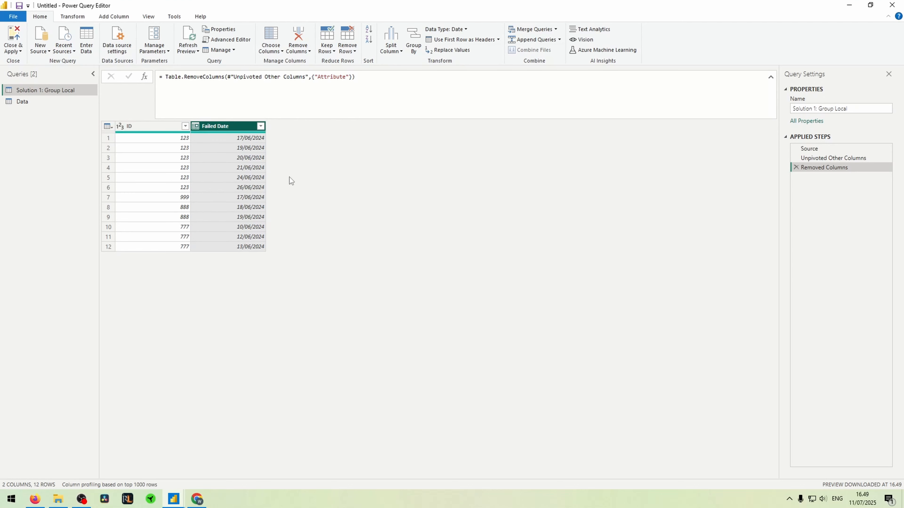
Step: Sort the rows ascending by ID and, within that, ascending by Failed Date
{"action": "left_click", "coordinate": [203, 148]}
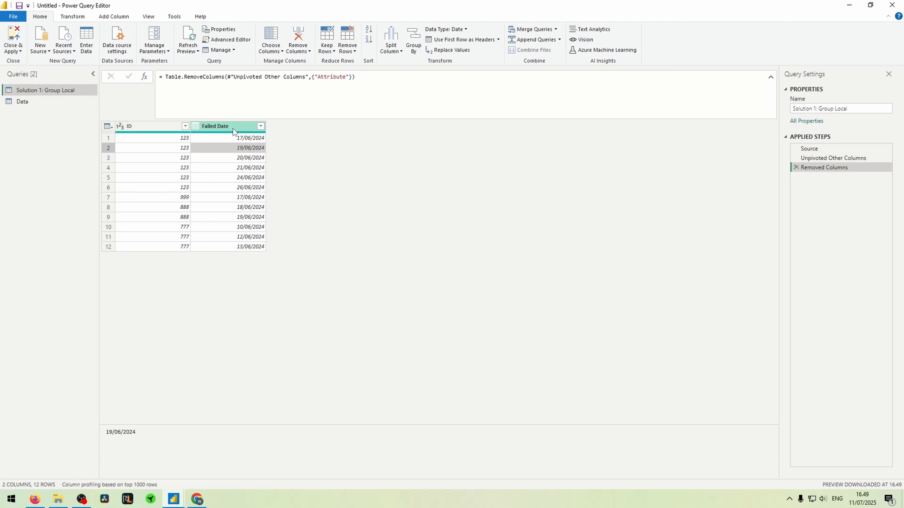
{"action": "left_click", "coordinate": [184, 127]}
{"action": "left_click", "coordinate": [178, 136]}
{"action": "left_click", "coordinate": [261, 126]}
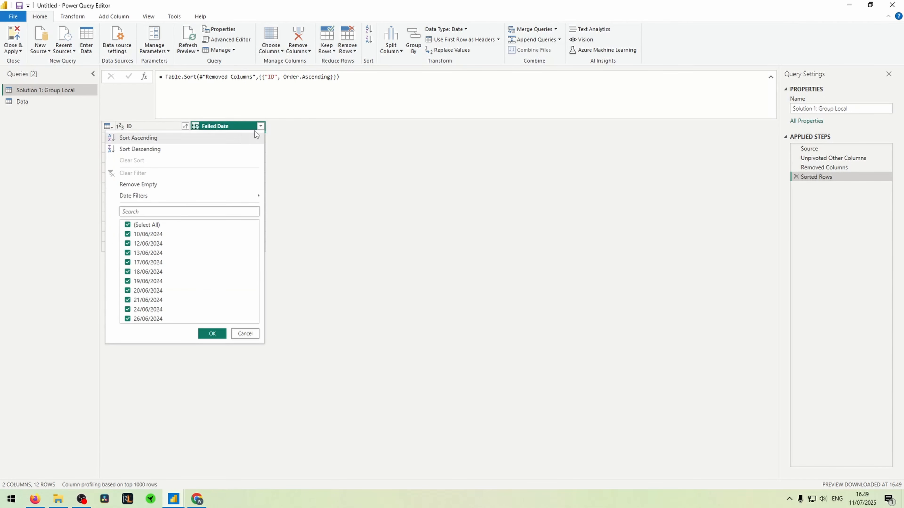
{"action": "left_click", "coordinate": [242, 139]}
{"action": "left_click", "coordinate": [242, 139]}
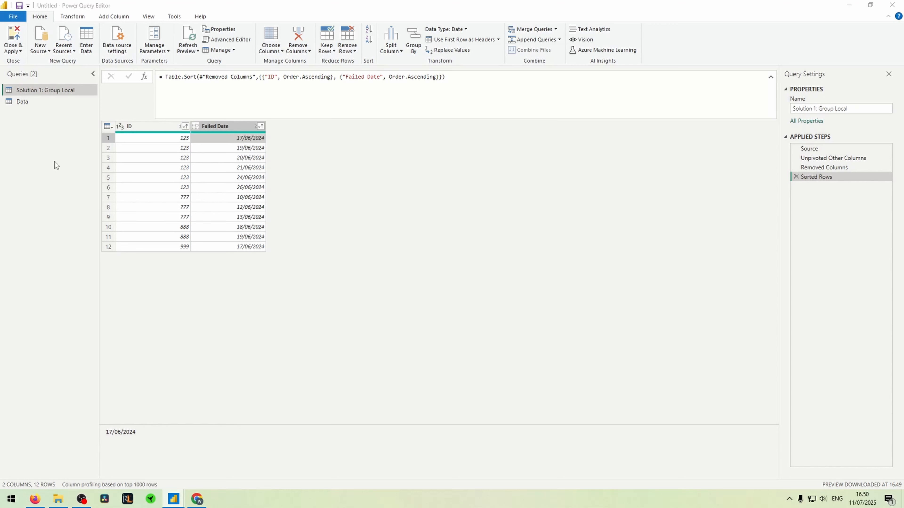
Step: Add an index column starting from 1 to the sorted table
{"action": "left_click", "coordinate": [120, 19]}
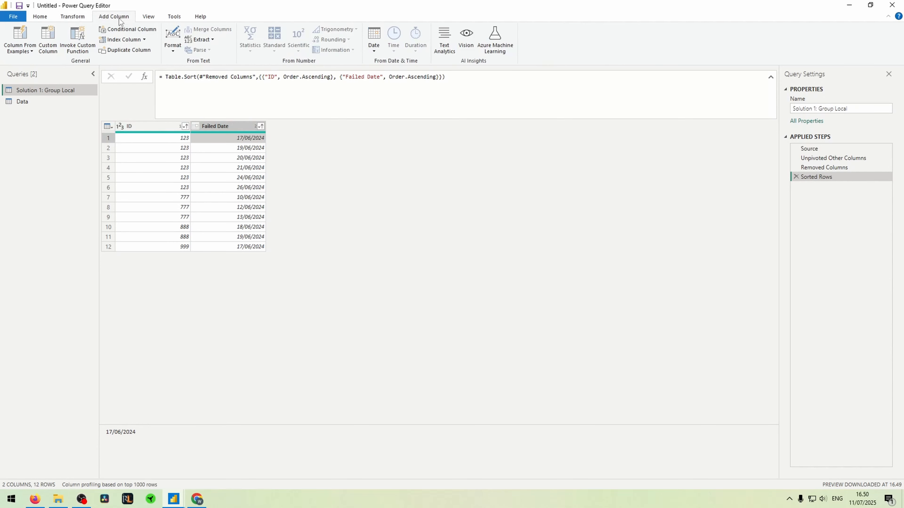
{"action": "left_click", "coordinate": [123, 39]}
{"action": "left_click", "coordinate": [121, 62]}
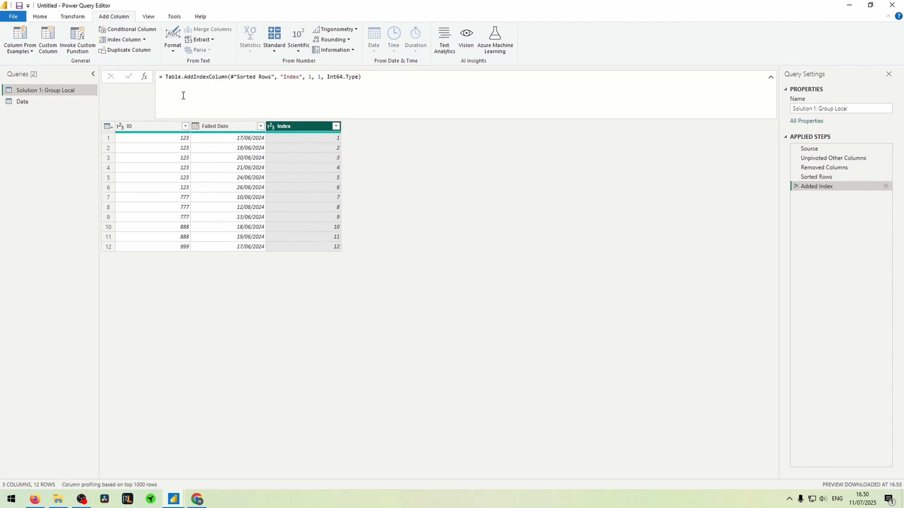
Step: Add a Day of Week column based on Failed Date, using Day.Monday as the first day of the week
{"action": "left_click", "coordinate": [231, 138]}
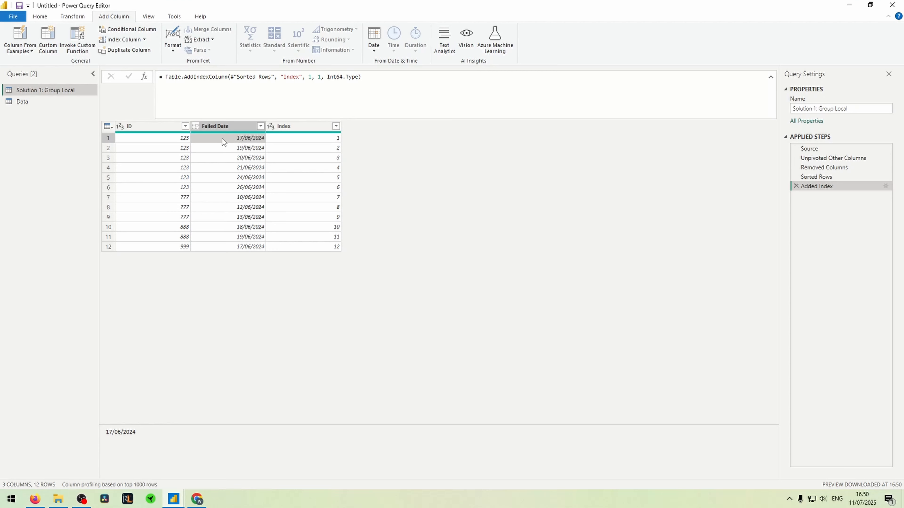
{"action": "left_click", "coordinate": [231, 170]}
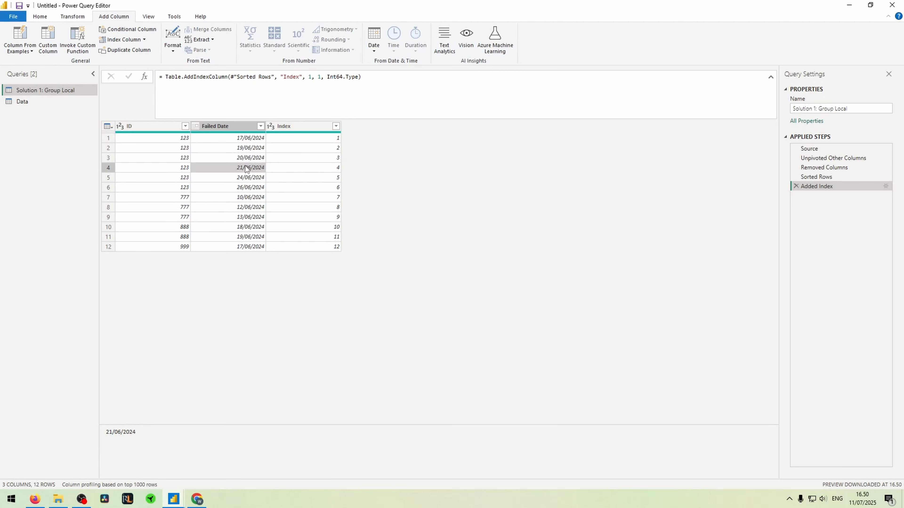
{"action": "left_click", "coordinate": [248, 180]}
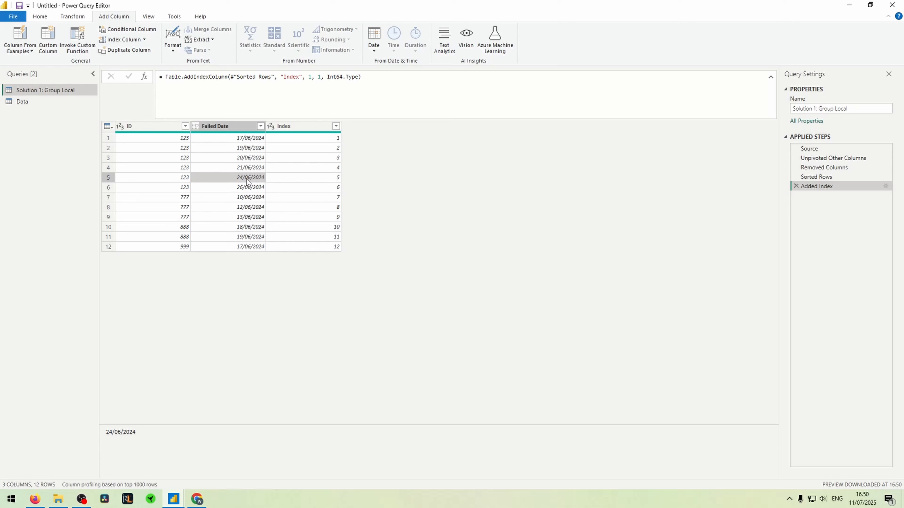
{"action": "left_click", "coordinate": [223, 126]}
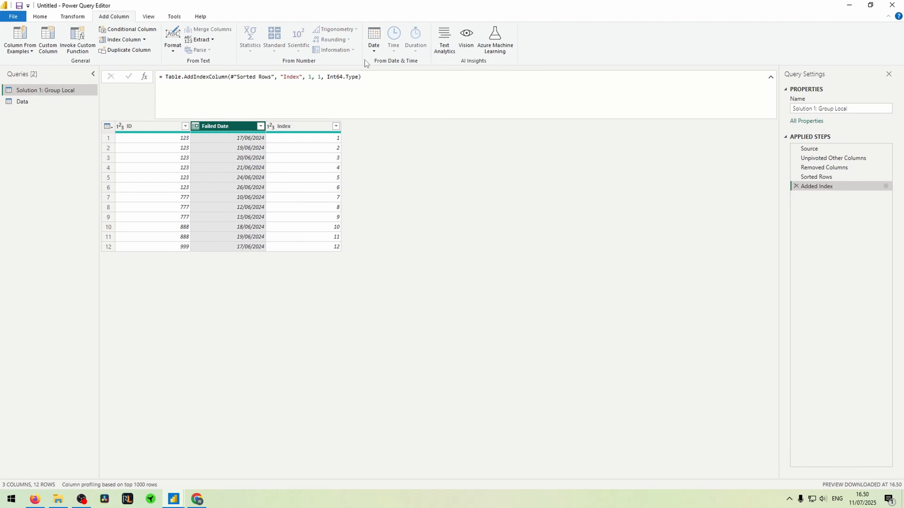
{"action": "left_click", "coordinate": [373, 40]}
{"action": "mouse_move", "coordinate": [410, 135]}
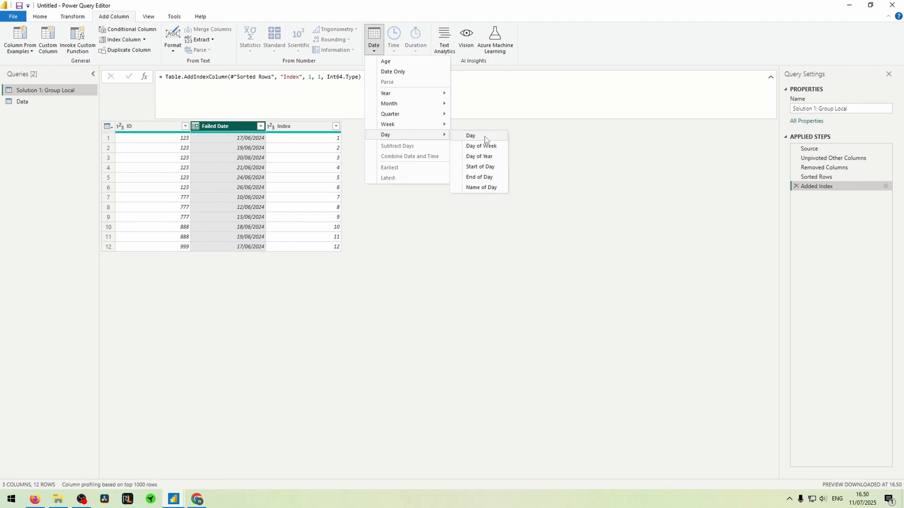
{"action": "left_click", "coordinate": [485, 145]}
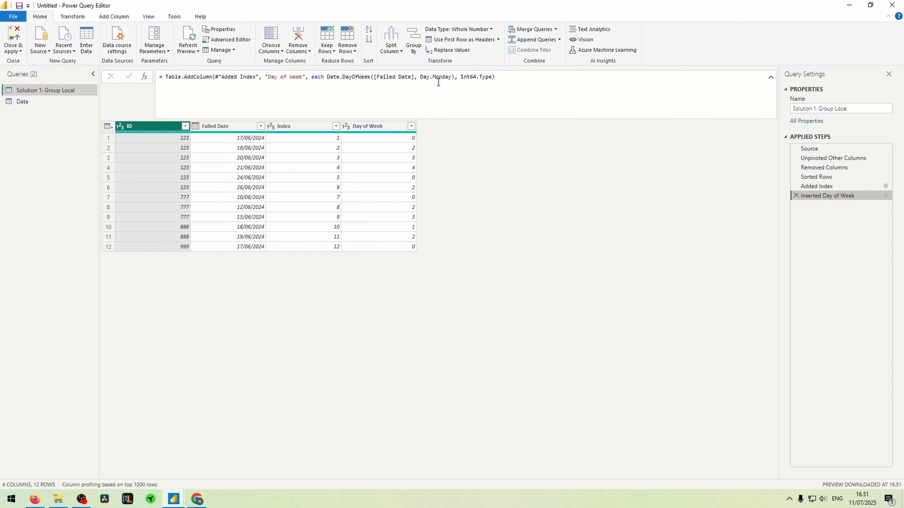
{"action": "left_click_drag", "start_coordinate": [419, 77], "coordinate": [452, 77]}
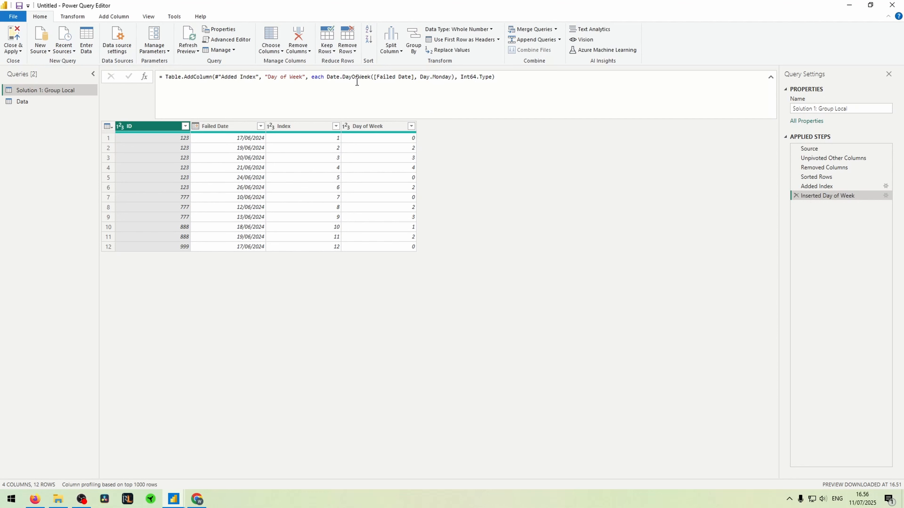
{"action": "left_click", "coordinate": [378, 141]}
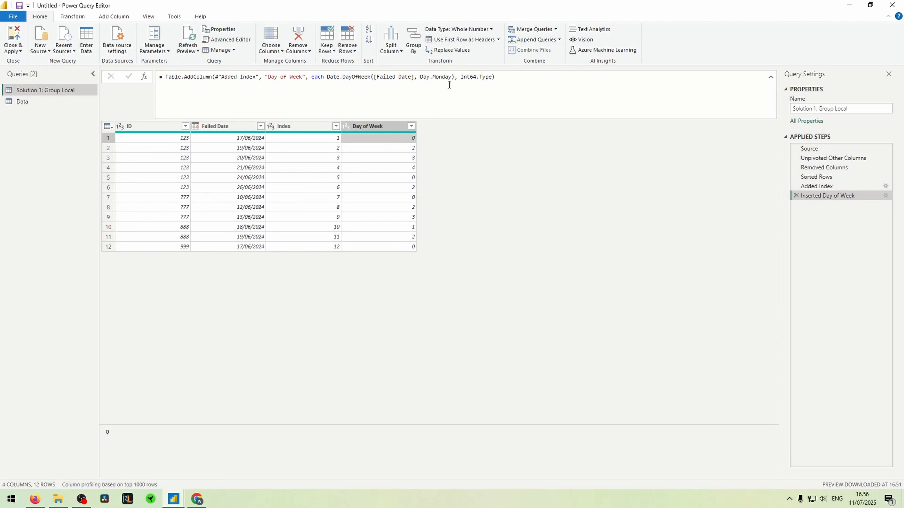
Step: Add 1 to the Date.DayOfWeek result in the Day of Week column formula so the numbering starts at 1
{"action": "left_click", "coordinate": [455, 79]}
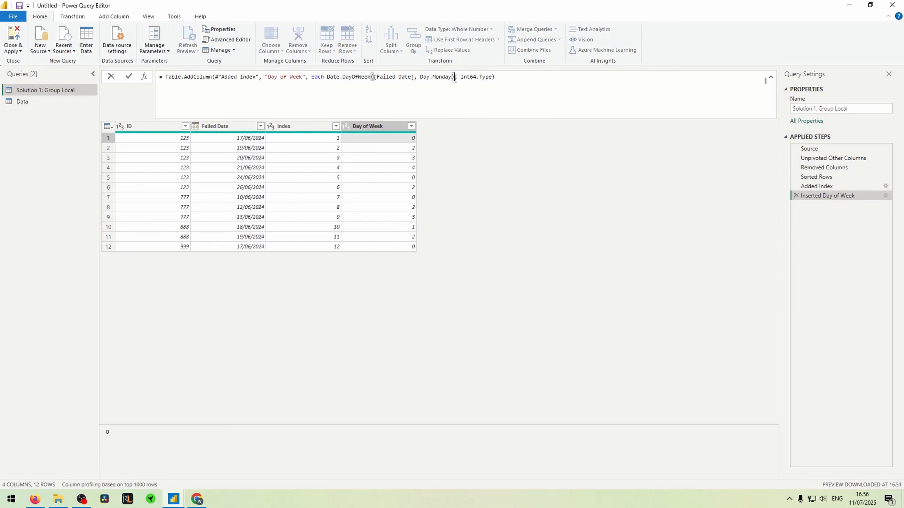
{"action": "type", "text": "+ 1"}
{"action": "key", "text": "Return"}
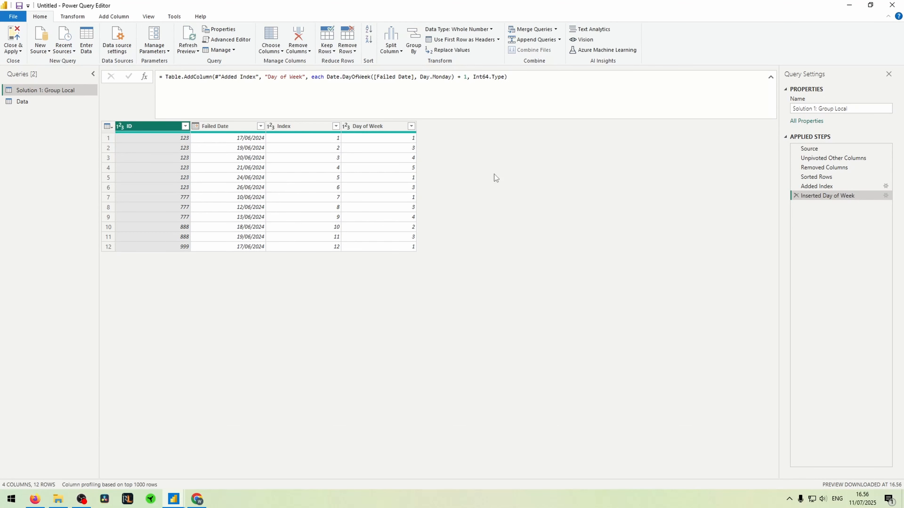
Step: Compare the Day of Week numbers with the Failed Date values for ID 123 across the weekend between rows 4 and 5
{"action": "left_click", "coordinate": [406, 141]}
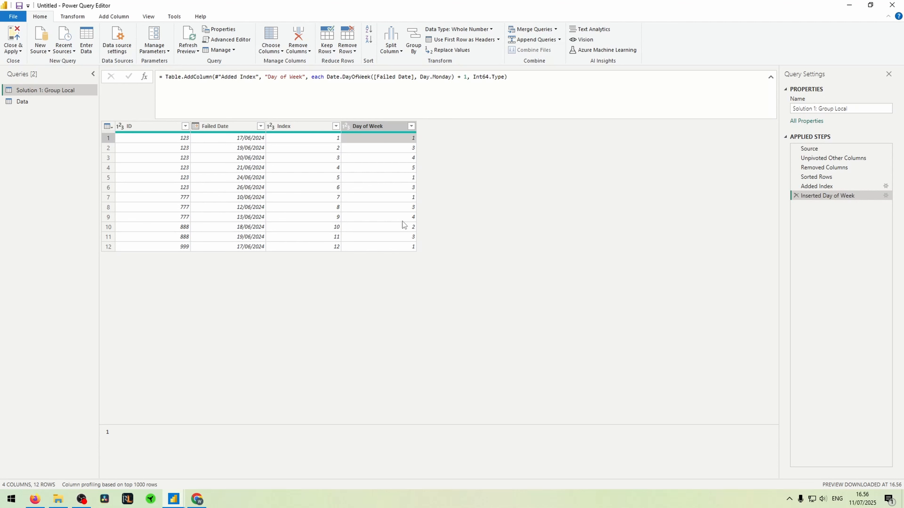
{"action": "left_click", "coordinate": [412, 169]}
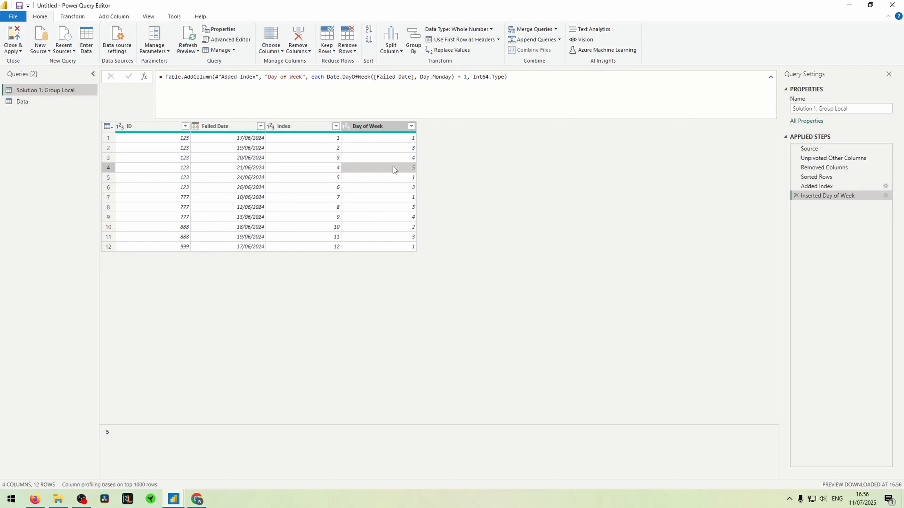
{"action": "left_click", "coordinate": [243, 168]}
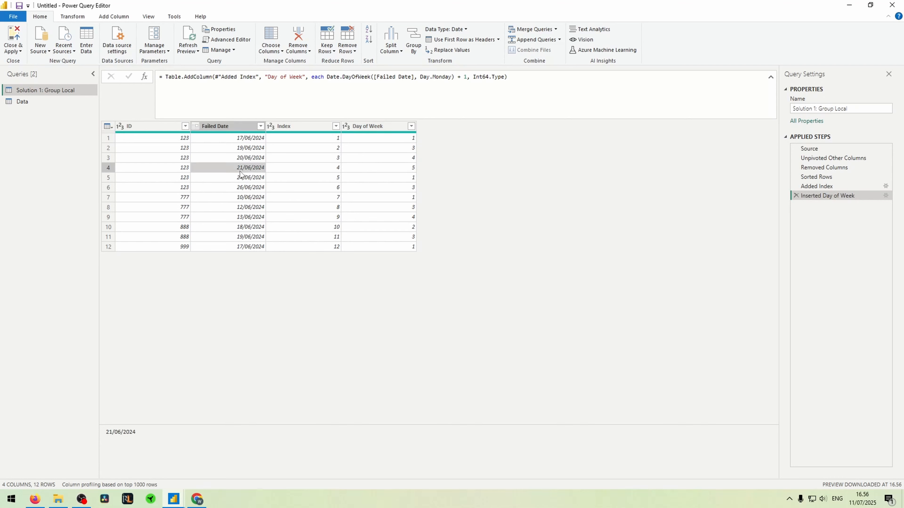
{"action": "left_click", "coordinate": [403, 166]}
{"action": "left_click", "coordinate": [235, 178]}
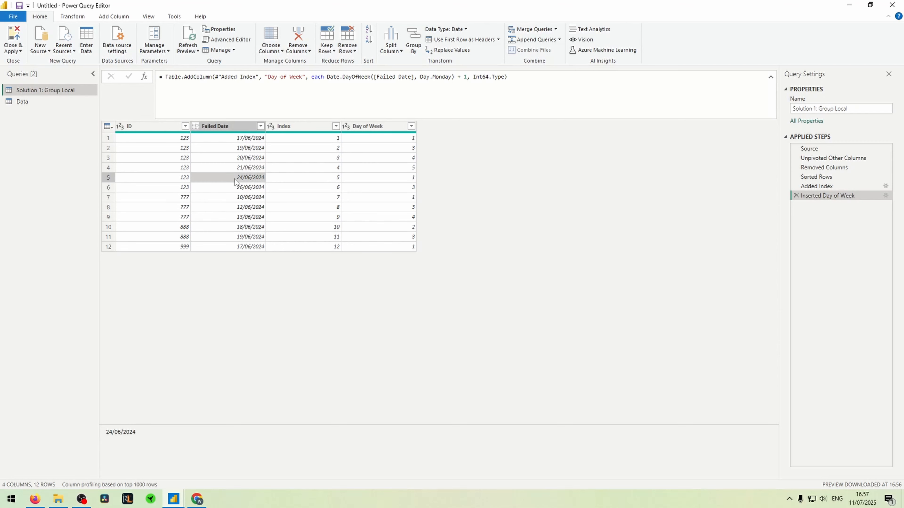
{"action": "left_click", "coordinate": [386, 177]}
{"action": "left_click", "coordinate": [390, 169]}
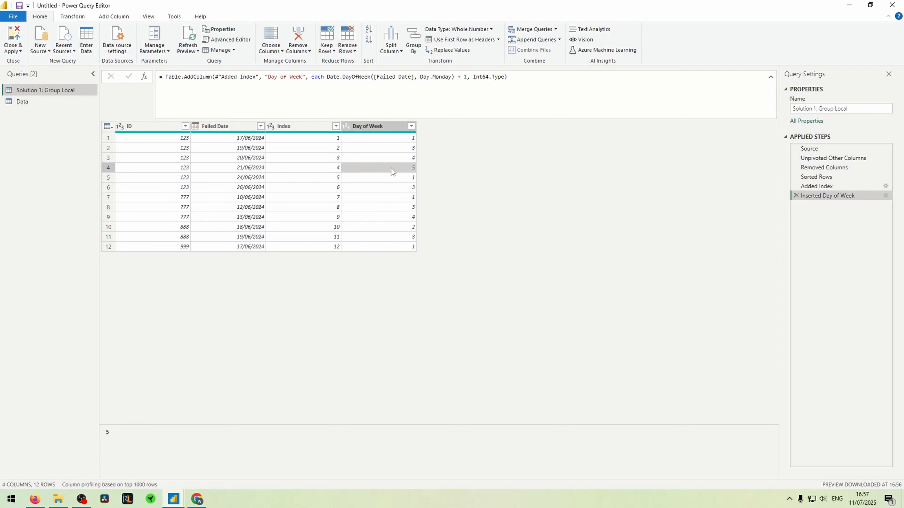
{"action": "left_click", "coordinate": [242, 168]}
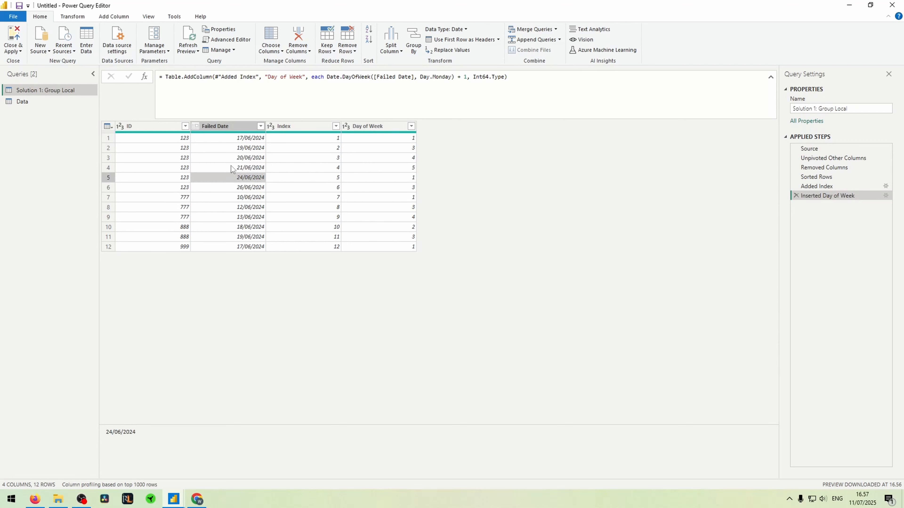
{"action": "left_click", "coordinate": [234, 175]}
{"action": "left_click", "coordinate": [234, 169]}
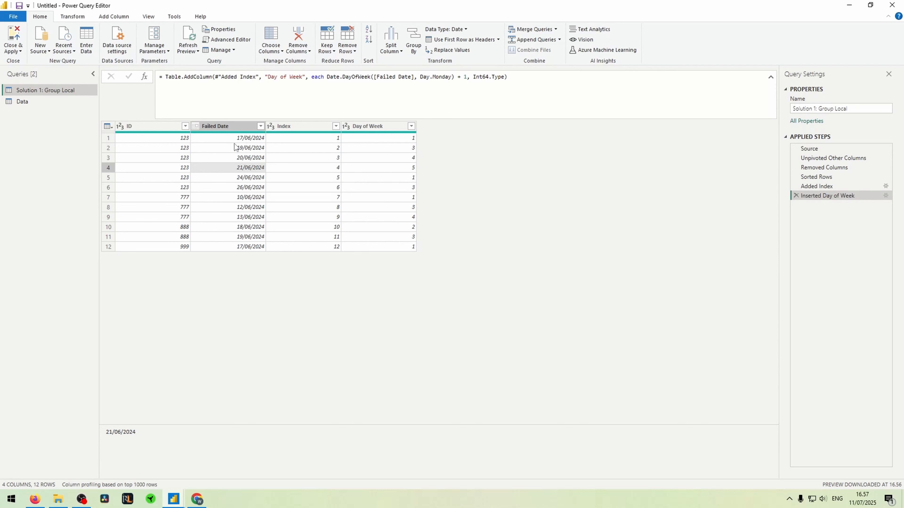
Step: Create a custom step with Table.AddColumn on #"Inserted Day of Week", naming the new column "Same ID + Next day" and starting its generator with each
{"action": "left_click", "coordinate": [113, 16]}
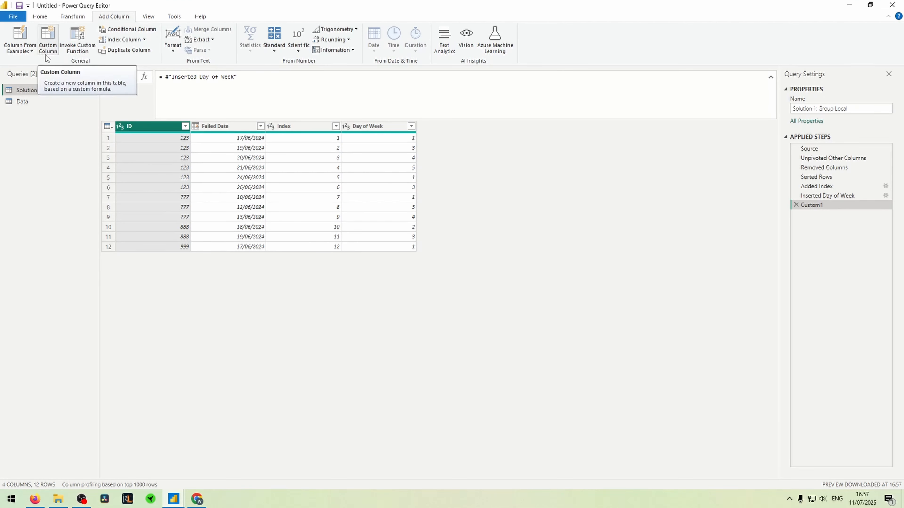
{"action": "left_click_drag", "start_coordinate": [238, 77], "coordinate": [165, 76]}
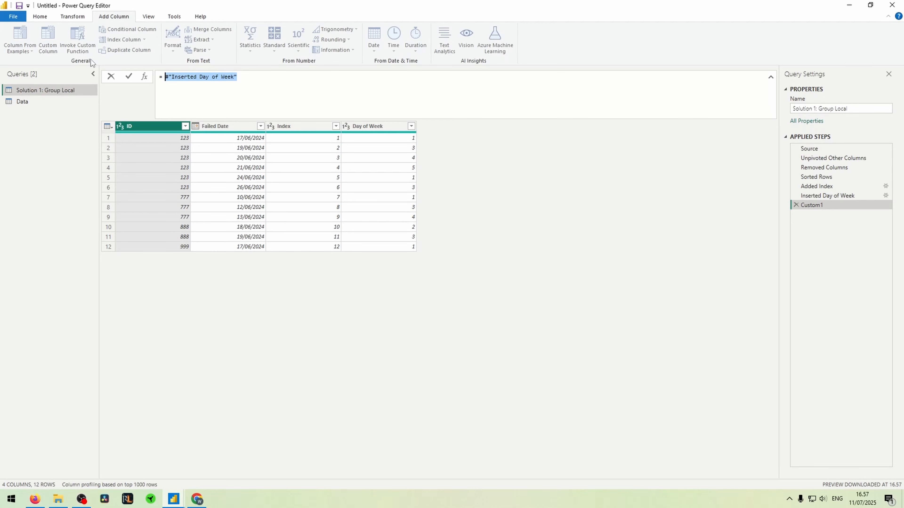
{"action": "type", "text": "table"}
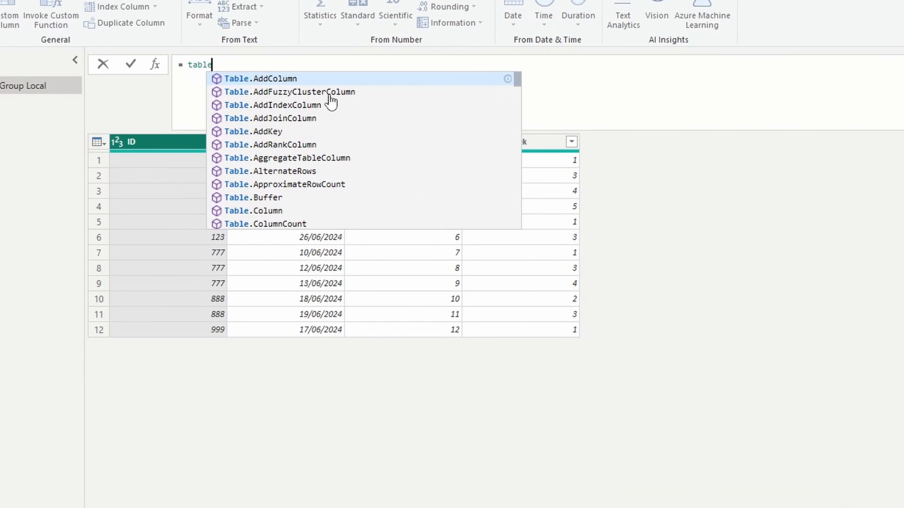
{"action": "key", "text": "Tab"}
{"action": "type", "text": "("}
{"action": "key", "text": "shift+Return"}
{"action": "key", "text": "Left"}
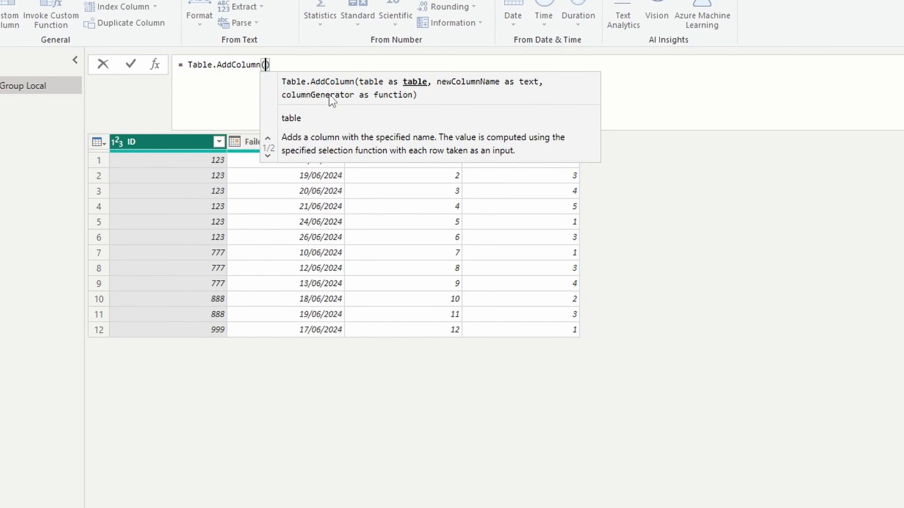
{"action": "key", "text": "shift+Return"}
{"action": "type", "text": "#\"Inserted Day of Week\", \"Same ID + Next d"}
{"action": "type", "text": "ay"}
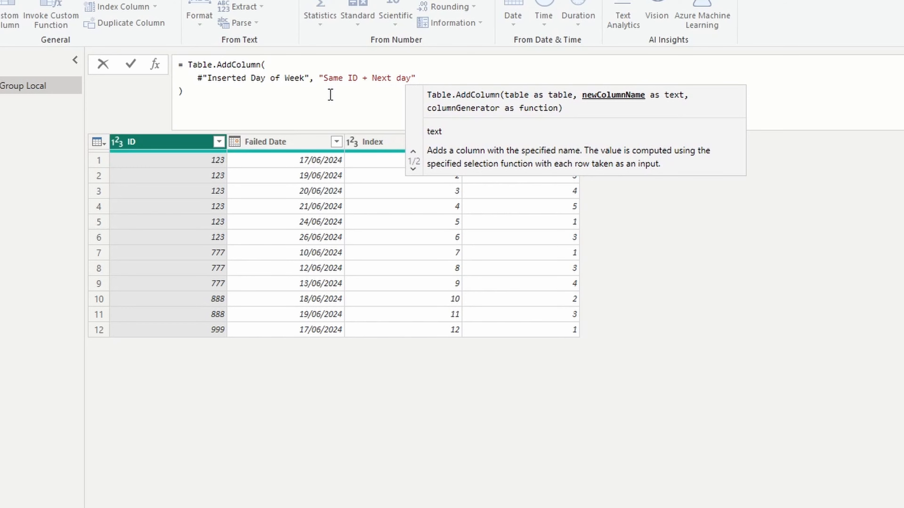
{"action": "type", "text": "\", each"}
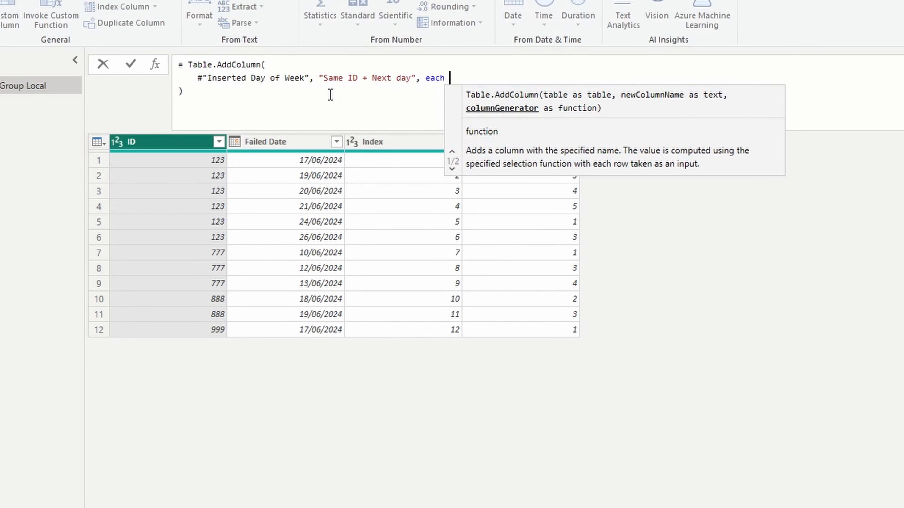
Step: Write the column's first condition as if [Index] = 1 then "No" else, and begin a second if on a new line
{"action": "key", "text": "shift+Return"}
{"action": "type", "text": "if"}
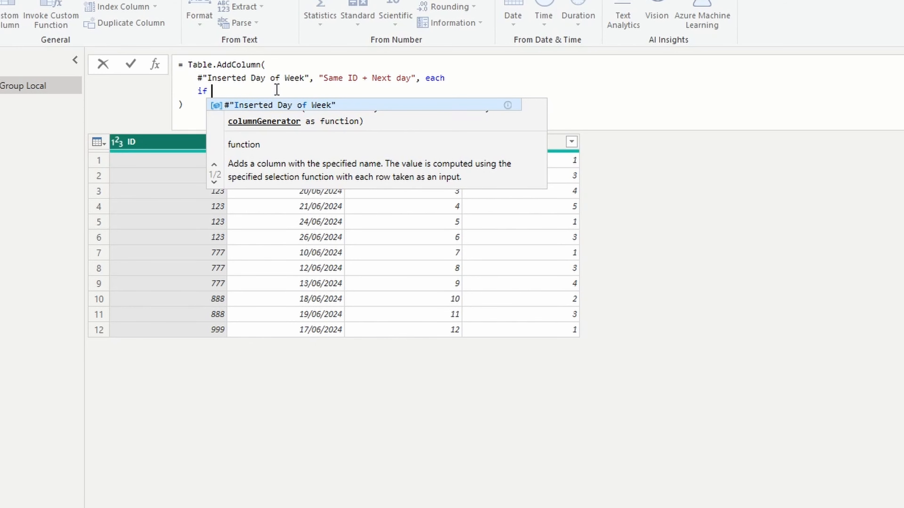
{"action": "type", "text": "["}
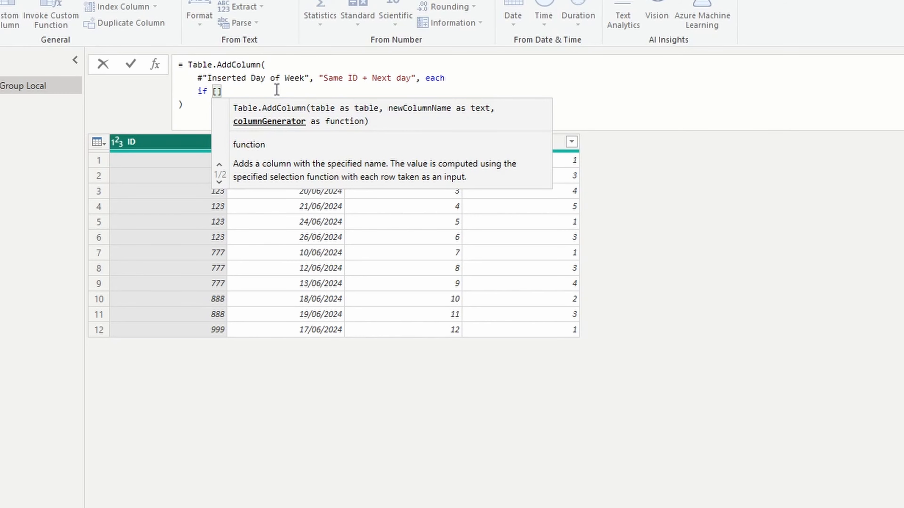
{"action": "type", "text": "Index"}
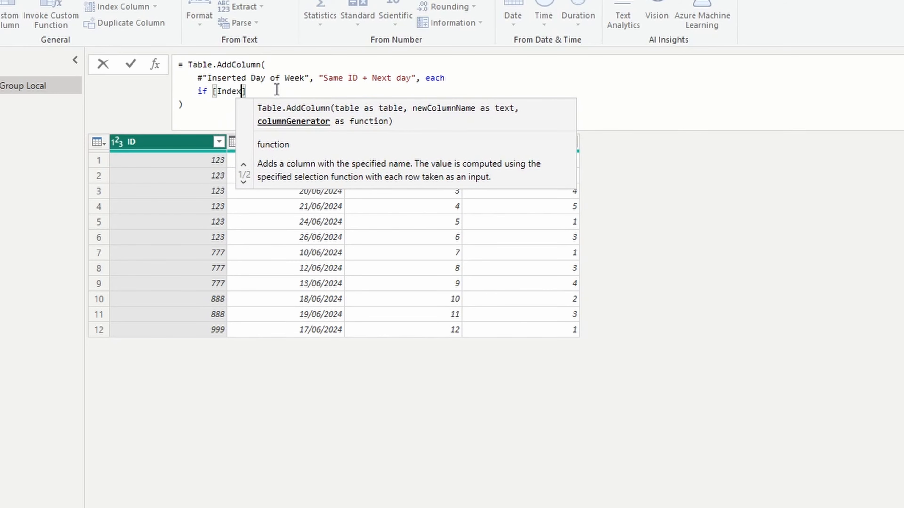
{"action": "type", "text": "] = 1 then \"No"}
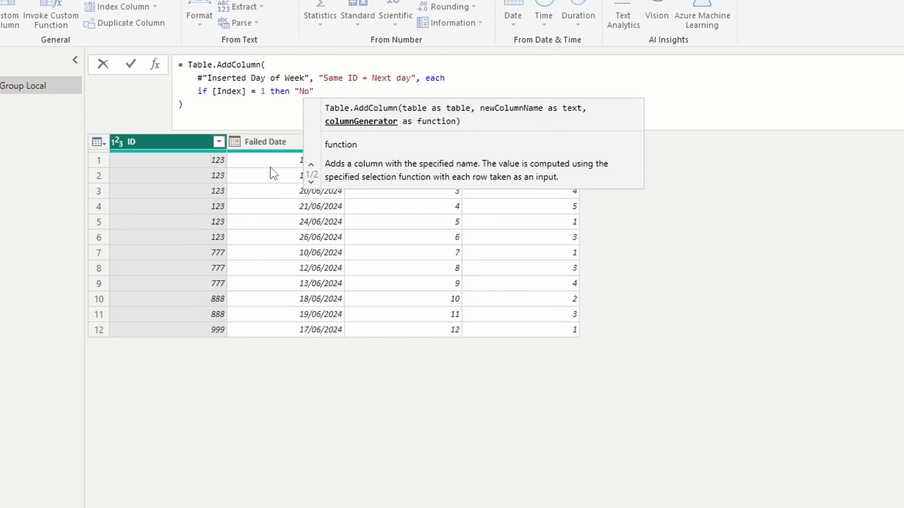
{"action": "left_click", "coordinate": [331, 93]}
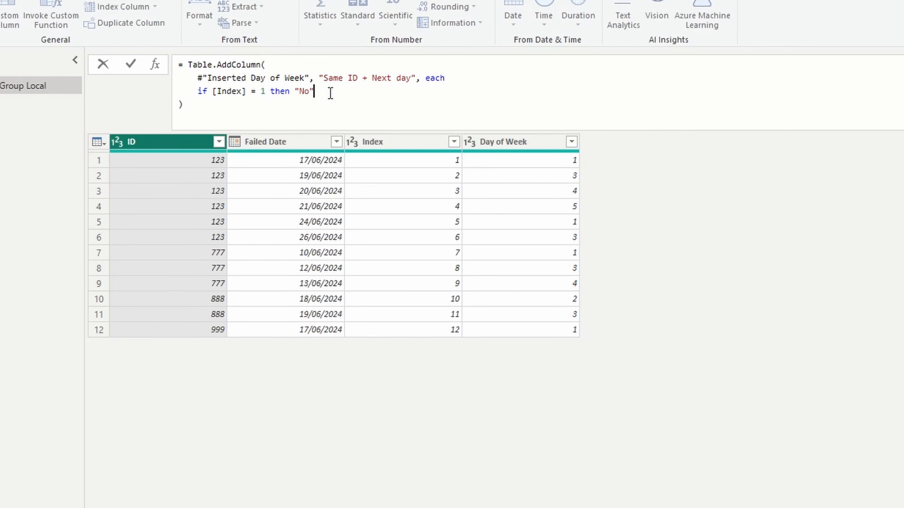
{"action": "type", "text": "else"}
{"action": "key", "text": "shift+Return"}
{"action": "type", "text": "if"}
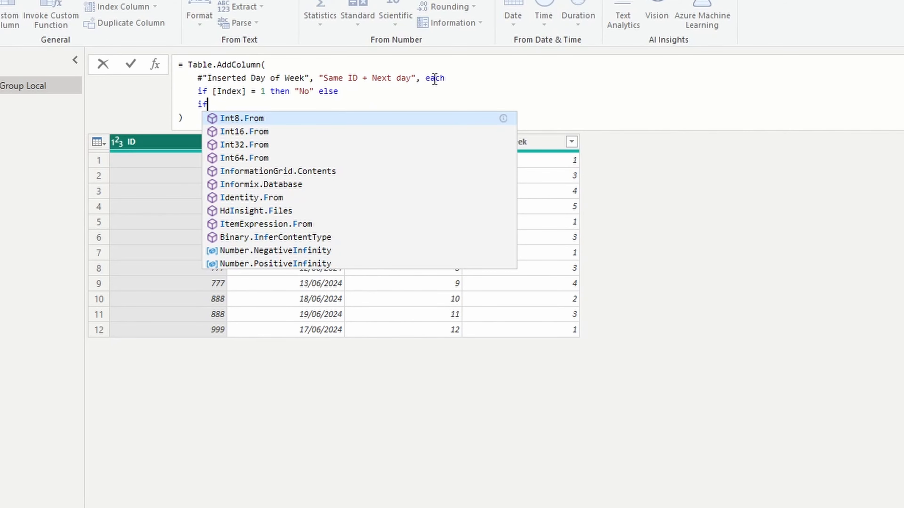
{"action": "left_click_drag", "start_coordinate": [420, 81], "coordinate": [427, 106]}
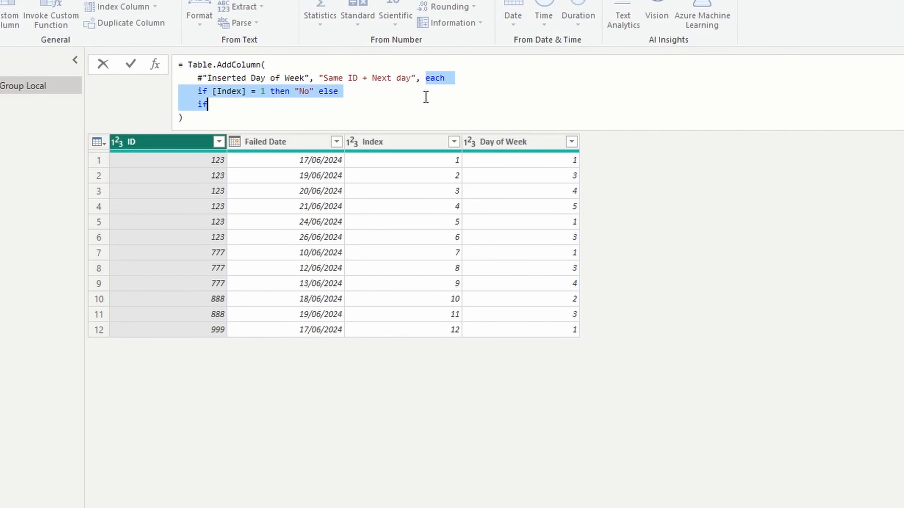
{"action": "left_click", "coordinate": [422, 101]}
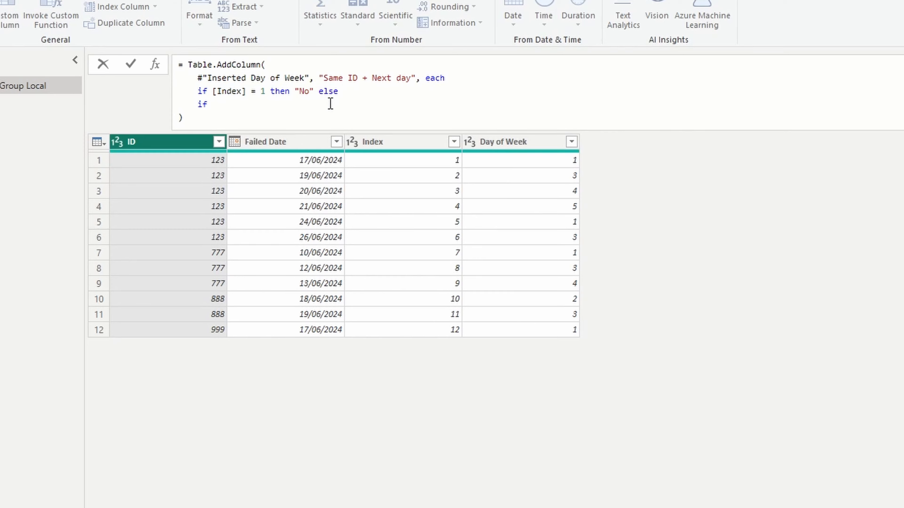
{"action": "left_click_drag", "start_coordinate": [430, 78], "coordinate": [438, 100]}
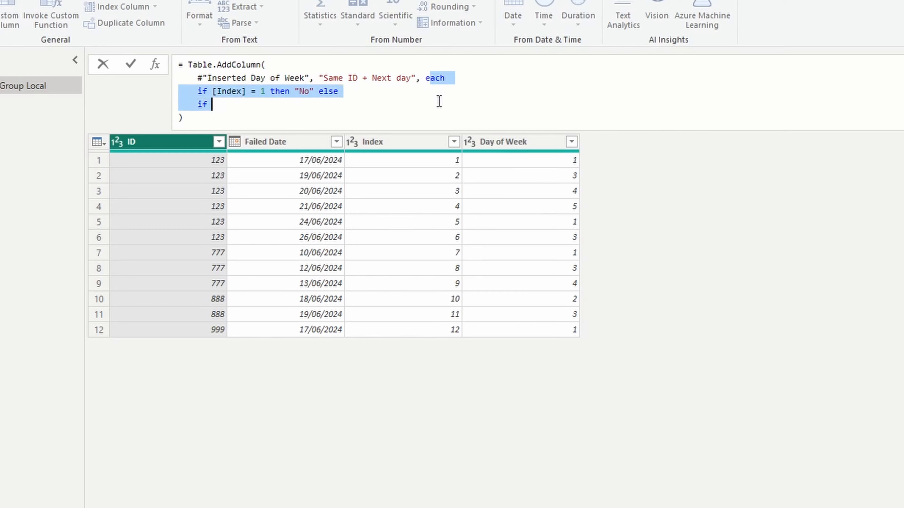
{"action": "left_click", "coordinate": [424, 101]}
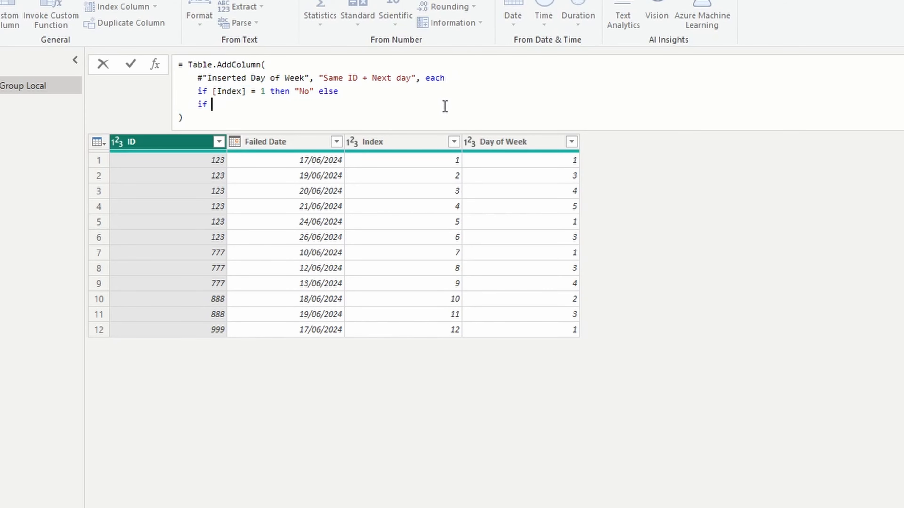
Step: Define prevRow in a let expression inside the second if as #"Inserted Day of Week"{[Index] - 2}, followed by in
{"action": "type", "text": "let prevRow = #\"Inserted Day of Week\""}
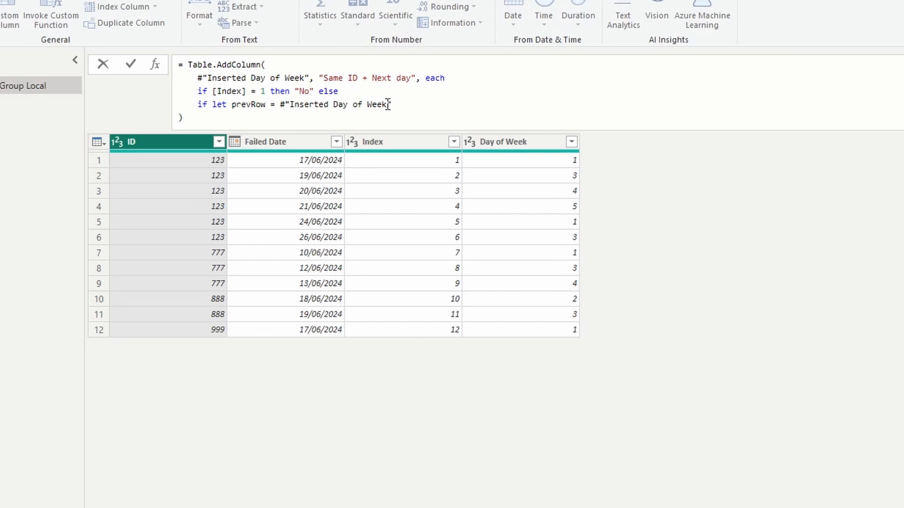
{"action": "type", "text": "{[Index"}
{"action": "key", "text": "Right"}
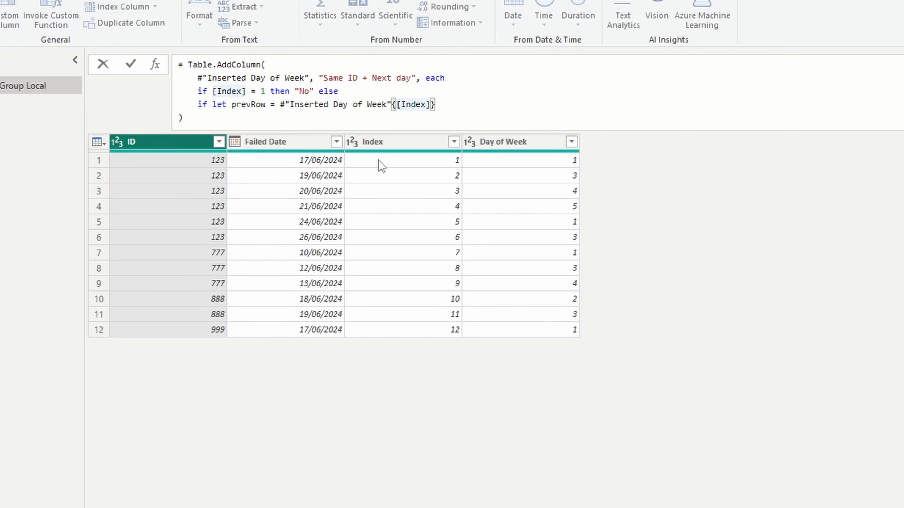
{"action": "type", "text": "- 2"}
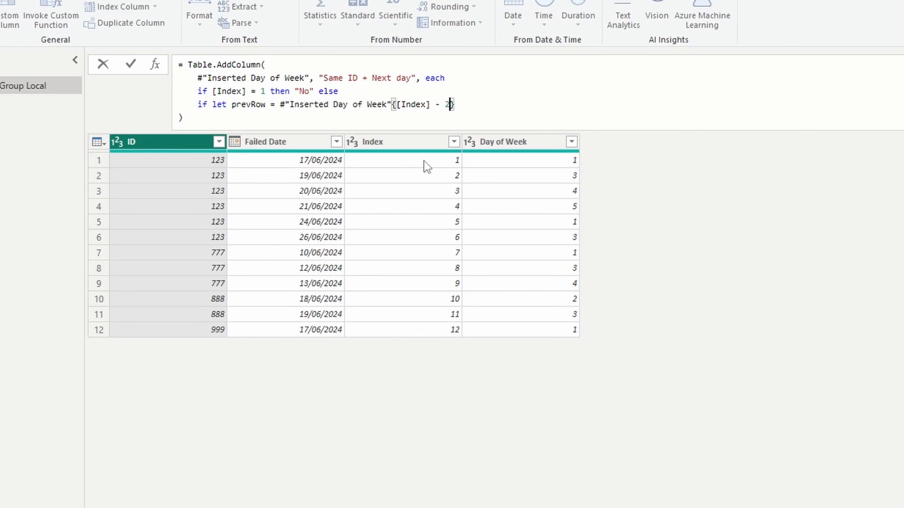
{"action": "type", "text": "} in"}
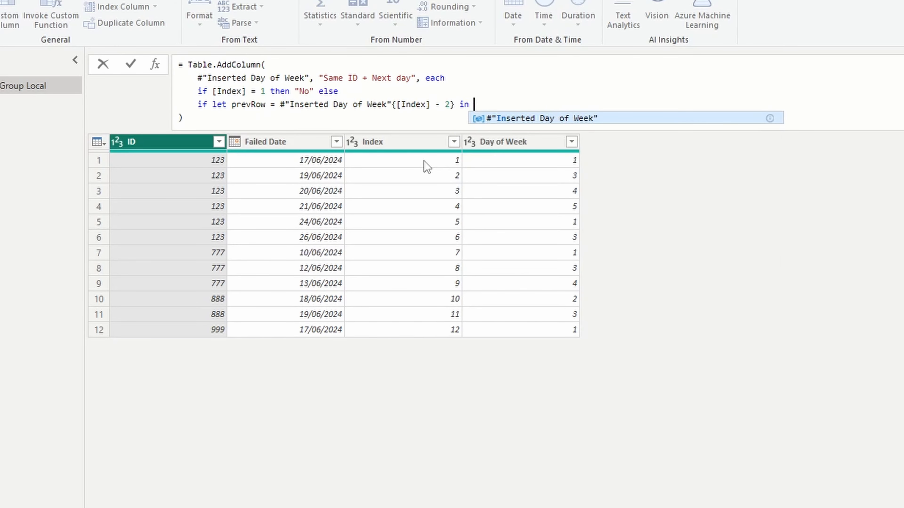
Step: Insert the comment "check previous row" after the prevRow definition, before in
{"action": "key", "text": "ctrl+Left"}
{"action": "type", "text": "/* */"}
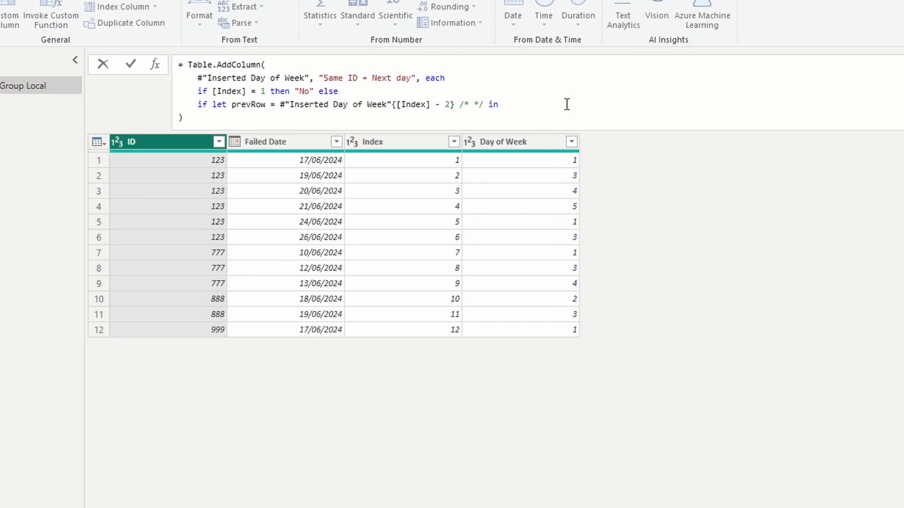
{"action": "left_click", "coordinate": [468, 105]}
{"action": "type", "text": "check previous row"}
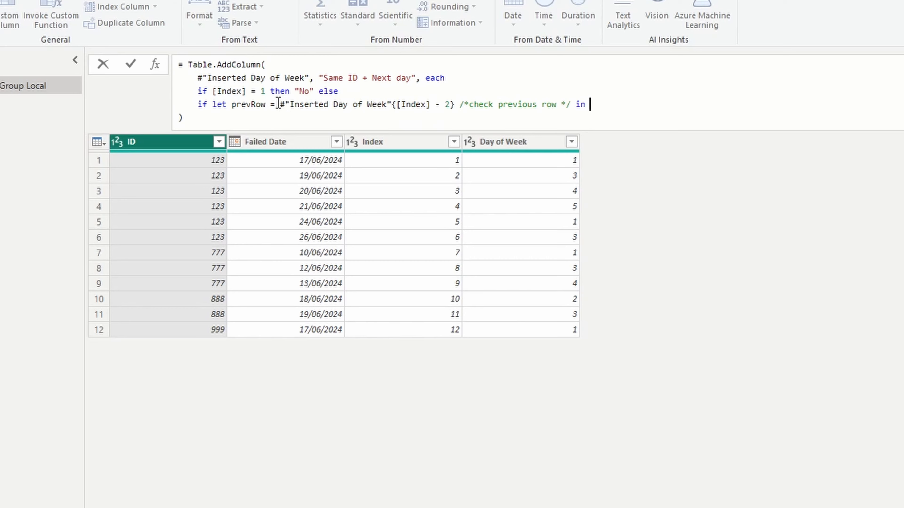
{"action": "left_click_drag", "start_coordinate": [280, 105], "coordinate": [450, 105]}
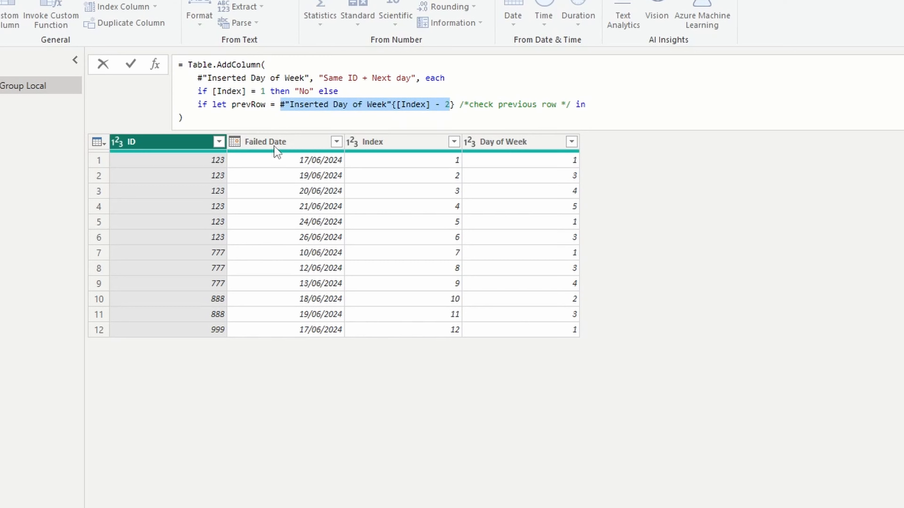
Step: Start an indented line after in with the current row's [ID] as the first value to compare
{"action": "left_click", "coordinate": [601, 104]}
{"action": "key", "text": "Return"}
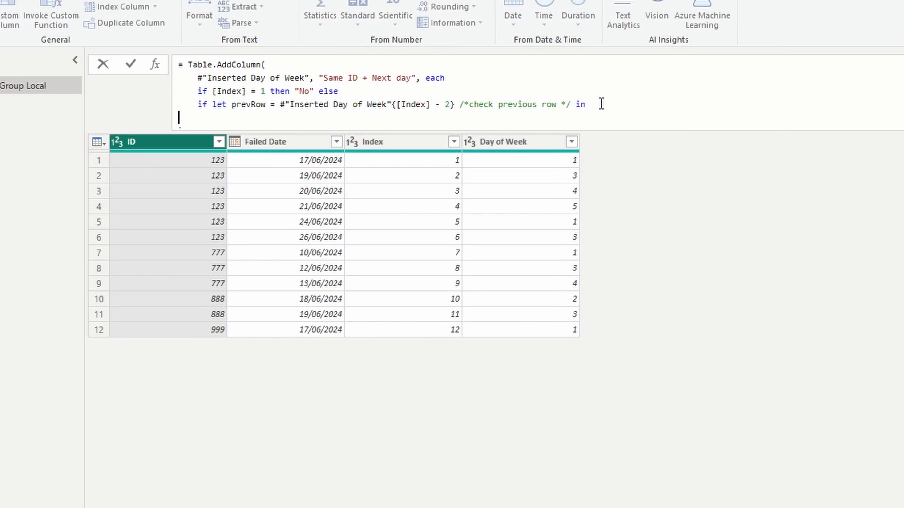
{"action": "key", "text": "Tab"}
{"action": "key", "text": "Tab"}
{"action": "type", "text": "[ID"}
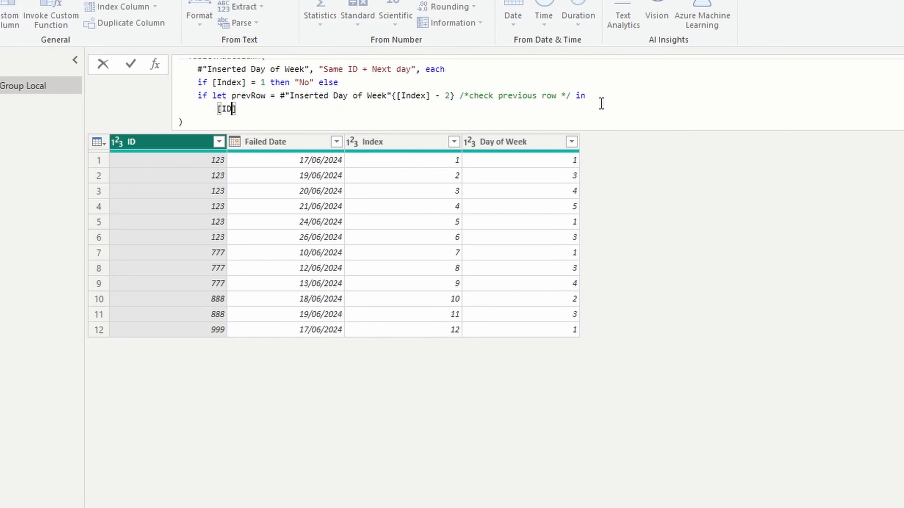
{"action": "left_click_drag", "start_coordinate": [243, 109], "coordinate": [218, 109]}
{"action": "left_click", "coordinate": [284, 111]}
{"action": "key", "text": "Home"}
{"action": "key", "text": "BackSpace"}
Step: Complete the ID comparison as [ID] = prevRow[ID] and, reusing the prevRow variable name
{"action": "double_click", "coordinate": [437, 70]}
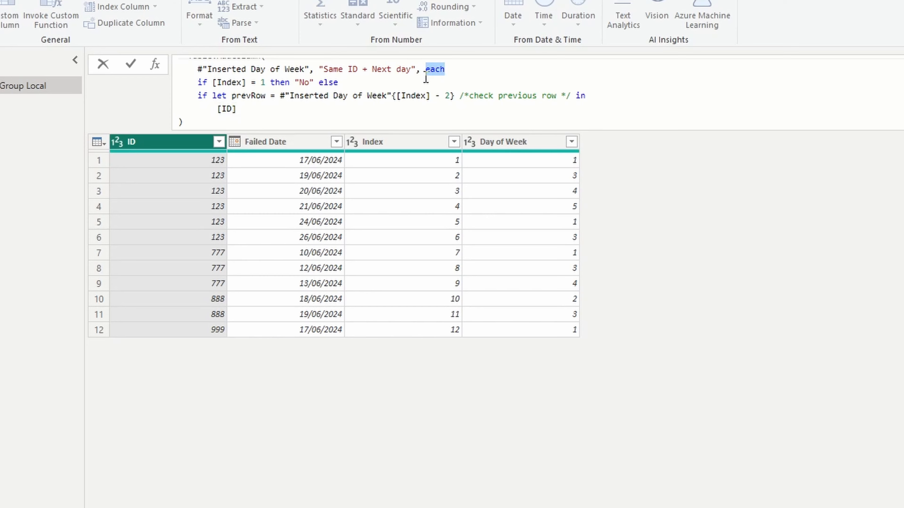
{"action": "left_click", "coordinate": [268, 110]}
{"action": "type", "text": "="}
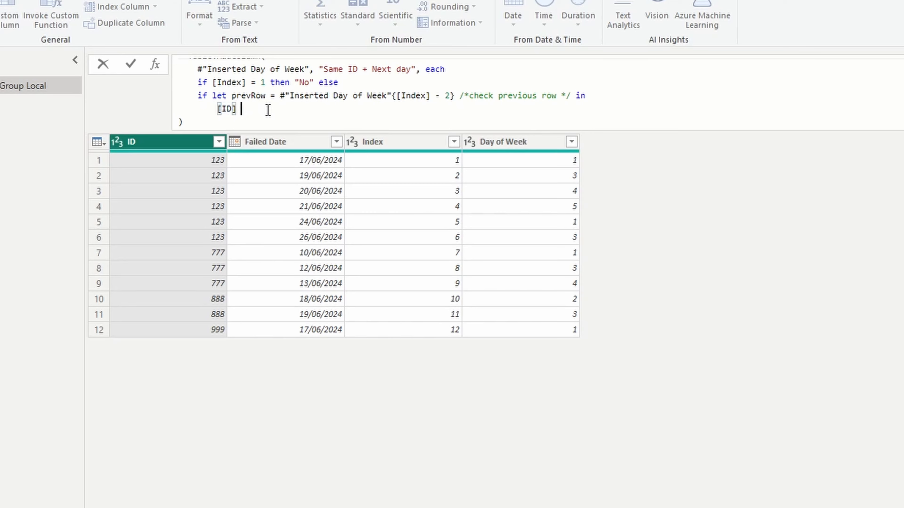
{"action": "double_click", "coordinate": [241, 96]}
{"action": "key", "text": "ctrl+c"}
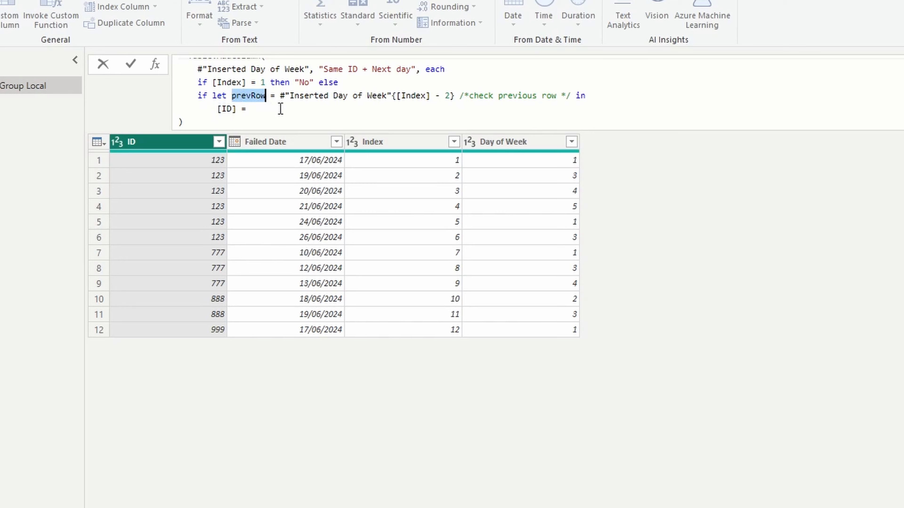
{"action": "left_click", "coordinate": [280, 109]}
{"action": "key", "text": "ctrl+v"}
{"action": "type", "text": "[ID] and"}
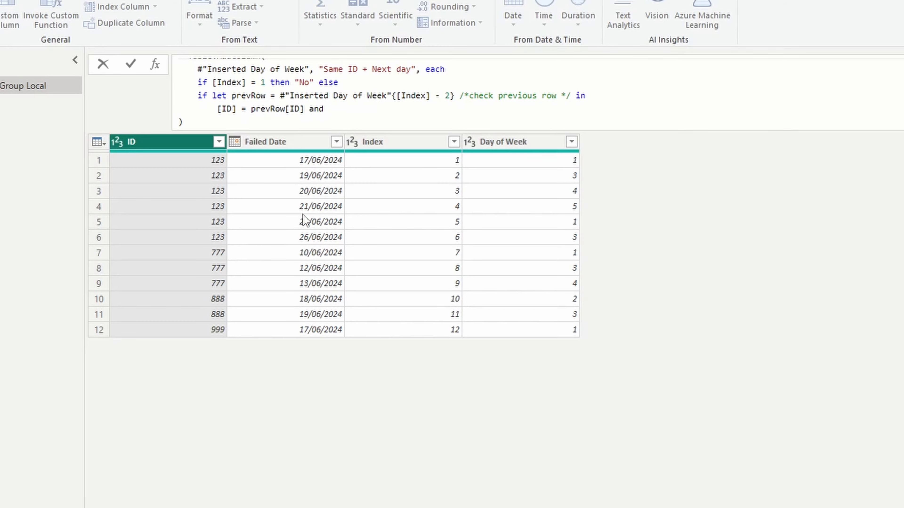
Step: Continue the condition with two opening parentheses, [Day of week] = 1 and, followed by prevRow[Failed Date]
{"action": "type", "text": "(([IDay of week"}
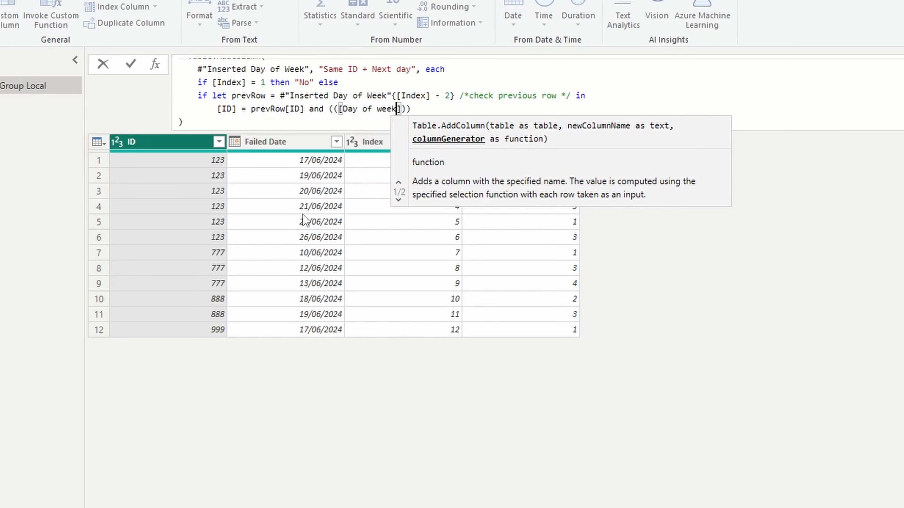
{"action": "type", "text": "] = 1"}
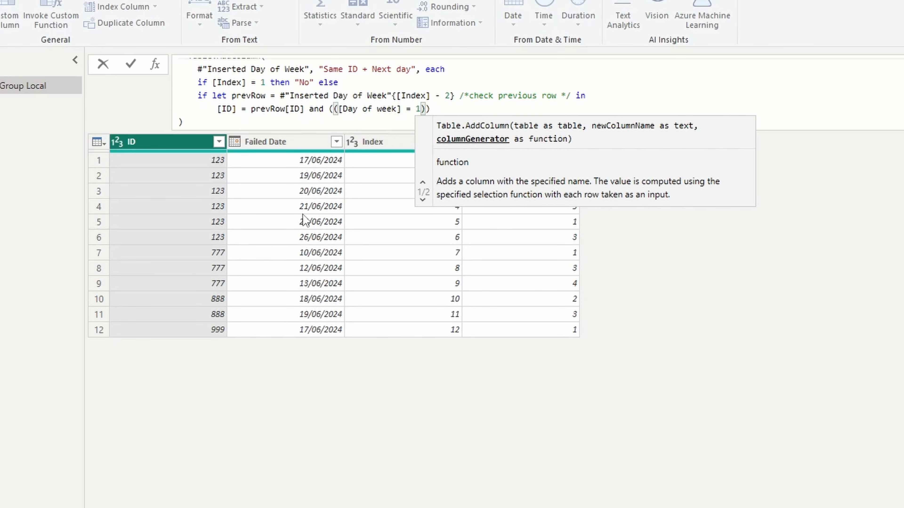
{"action": "type", "text": " and"}
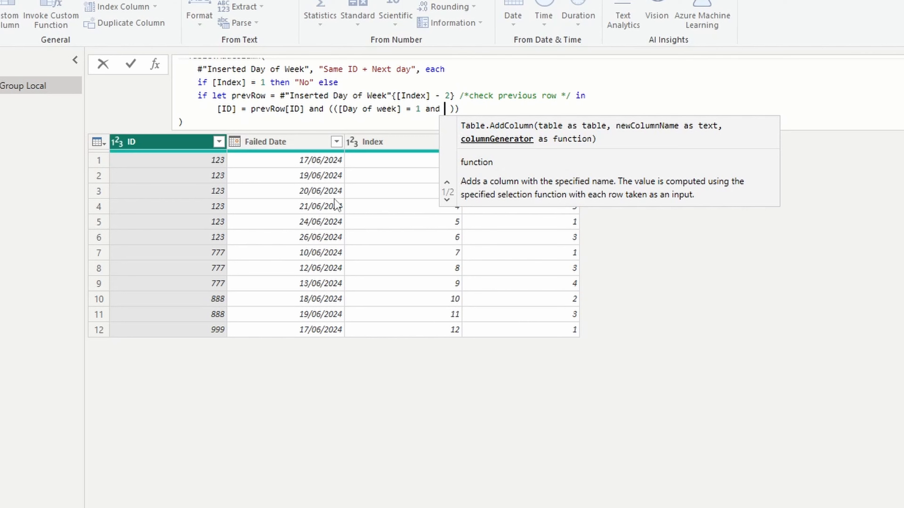
{"action": "type", "text": "prevRow"}
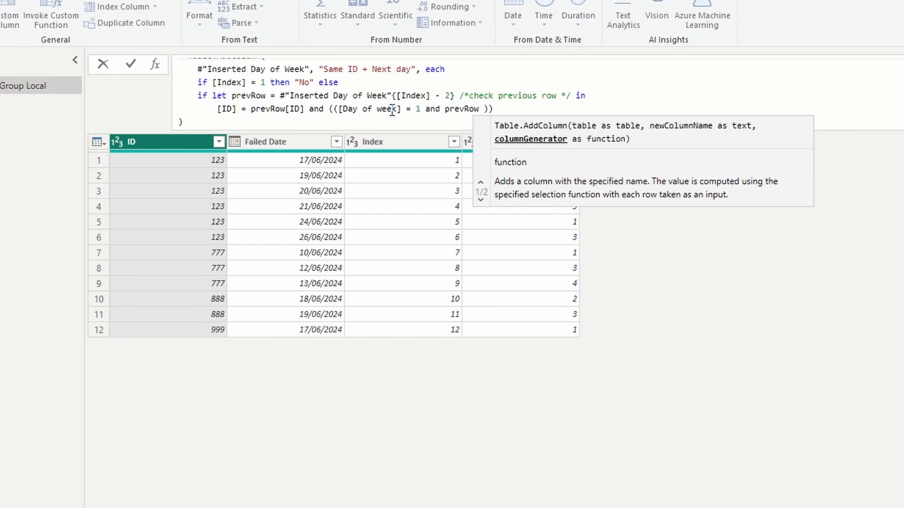
{"action": "type", "text": "[Failed D"}
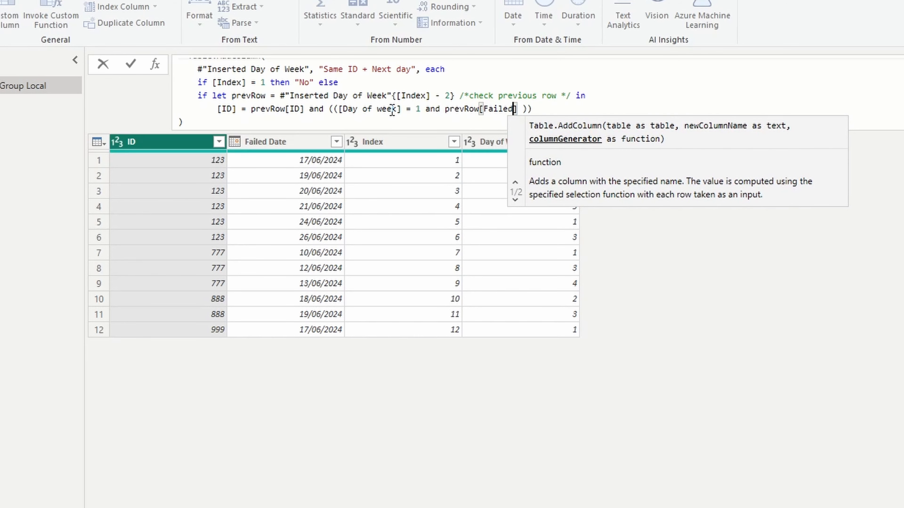
{"action": "type", "text": "ate"}
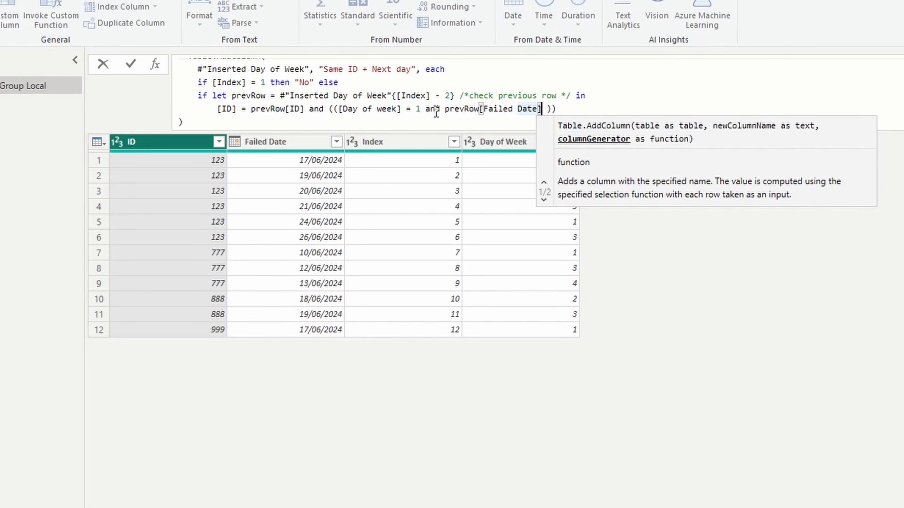
Step: Insert Number.From([Failed Date] - in front of prevRow[Failed Date] to calculate the date difference
{"action": "left_click", "coordinate": [440, 109]}
{"action": "type", "text": "Number."}
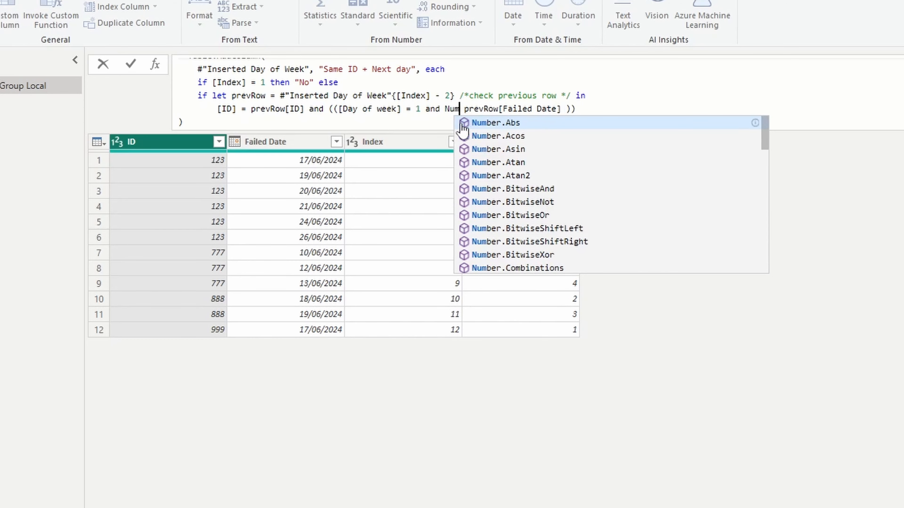
{"action": "type", "text": "From("}
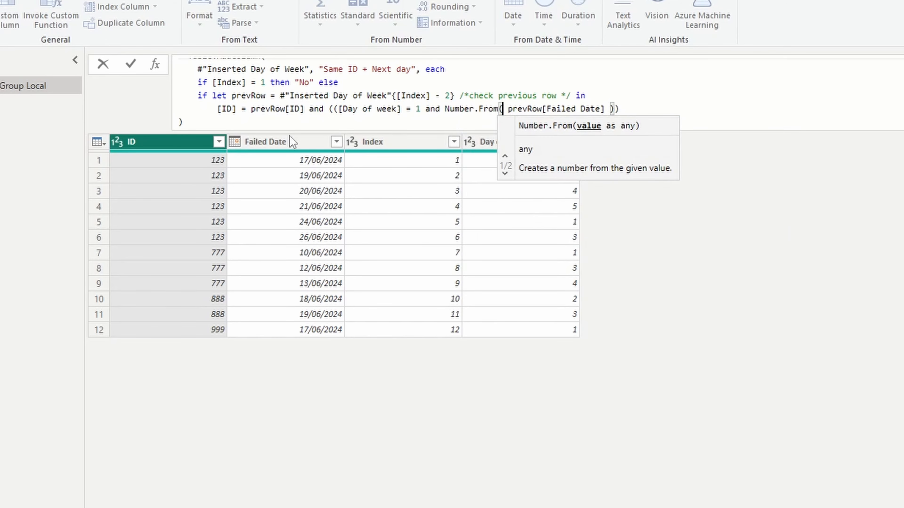
{"action": "key", "text": "ctrl+v"}
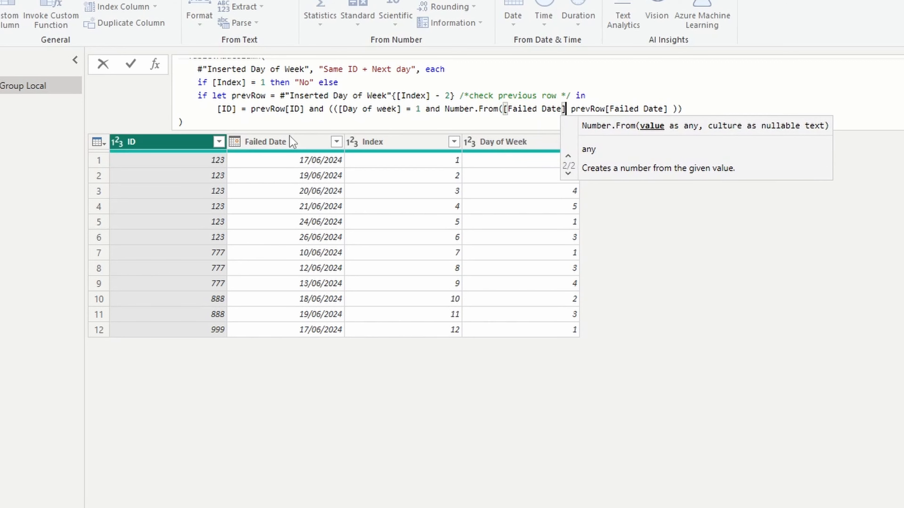
{"action": "key", "text": "Right"}
{"action": "key", "text": "Left"}
{"action": "type", "text": "-"}
Step: Close Number.From, compare it with = 3), and add the comment "current row is monday, previous row is previous friday"
{"action": "left_click", "coordinate": [678, 109]}
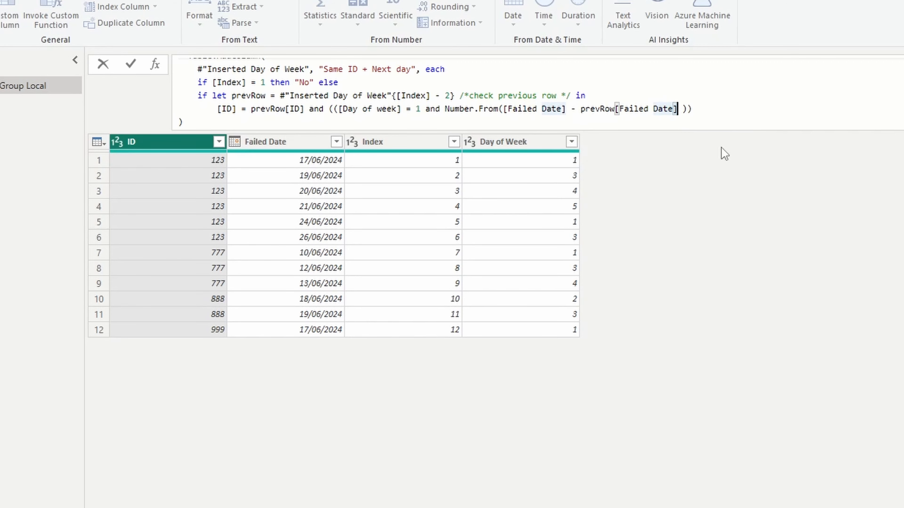
{"action": "type", "text": ") )"}
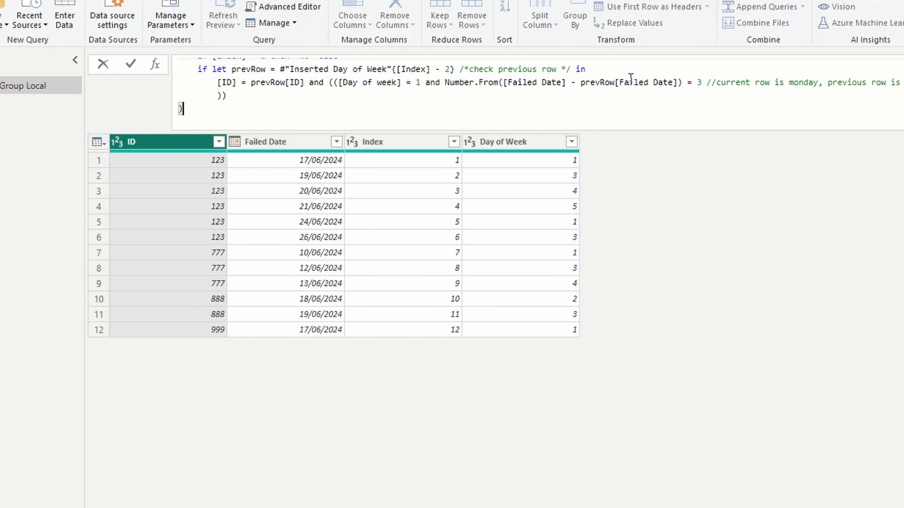
{"action": "left_click", "coordinate": [707, 83]}
{"action": "type", "text": ")"}
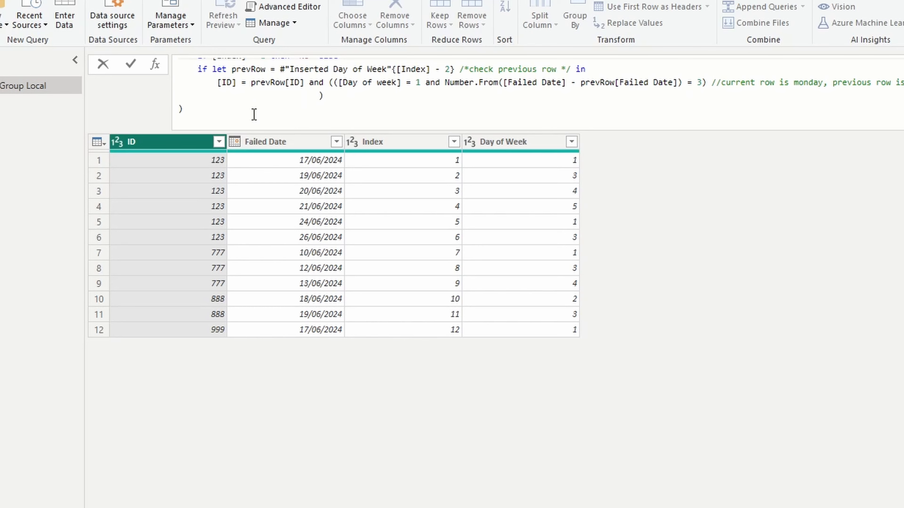
Step: Add an or operator on the following line, inside the outer parentheses of the date condition
{"action": "type", "text": "or"}
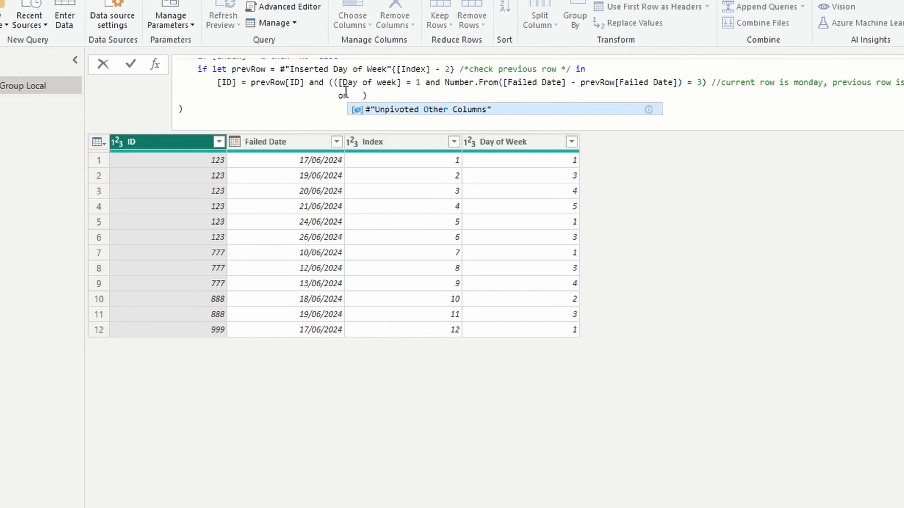
{"action": "left_click_drag", "start_coordinate": [330, 83], "coordinate": [382, 89]}
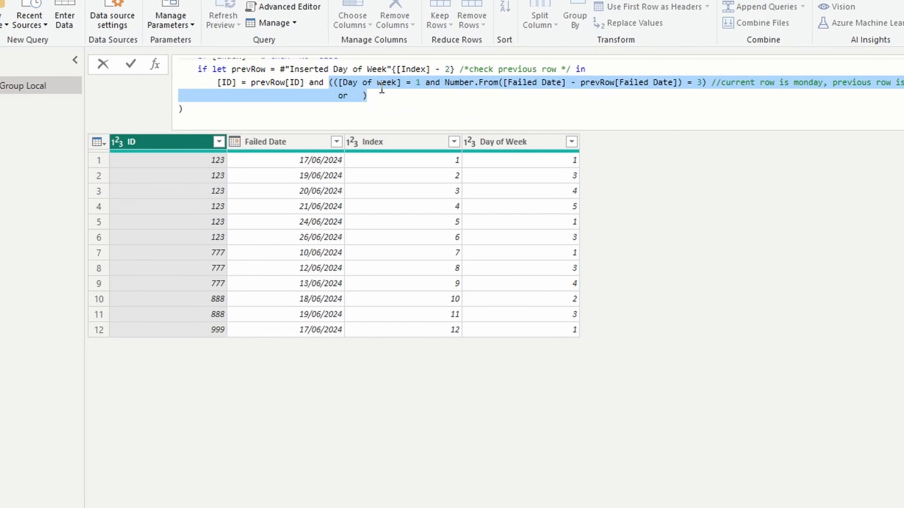
{"action": "left_click_drag", "start_coordinate": [305, 83], "coordinate": [217, 82]}
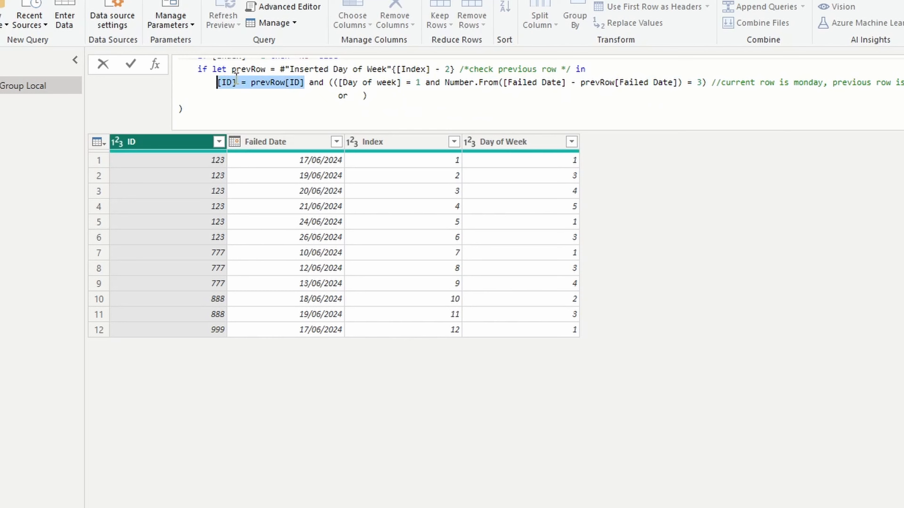
{"action": "double_click", "coordinate": [330, 83]}
{"action": "left_click", "coordinate": [330, 80]}
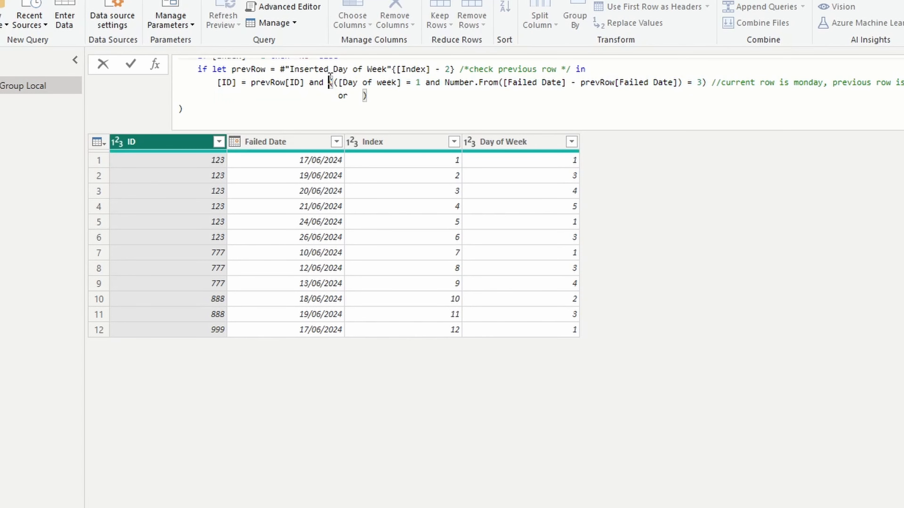
{"action": "left_click_drag", "start_coordinate": [330, 80], "coordinate": [393, 96]}
{"action": "left_click", "coordinate": [393, 96]}
Step: Copy the Number.From([Failed Date] - prevRow[Failed Date]) comparison after or and set its value to 1
{"action": "left_click", "coordinate": [668, 83]}
{"action": "left_click_drag", "start_coordinate": [444, 82], "coordinate": [705, 82]}
{"action": "key", "text": "ctrl+c"}
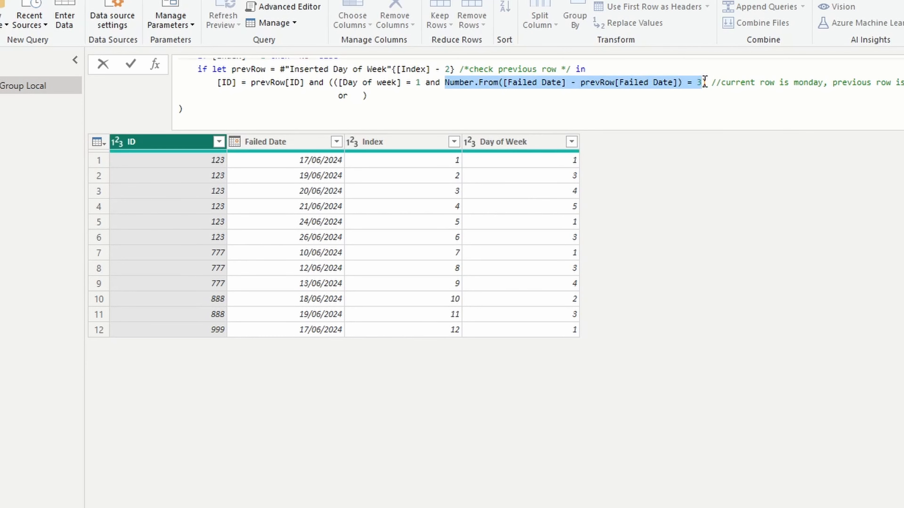
{"action": "left_click", "coordinate": [351, 95]}
{"action": "key", "text": "ctrl+v"}
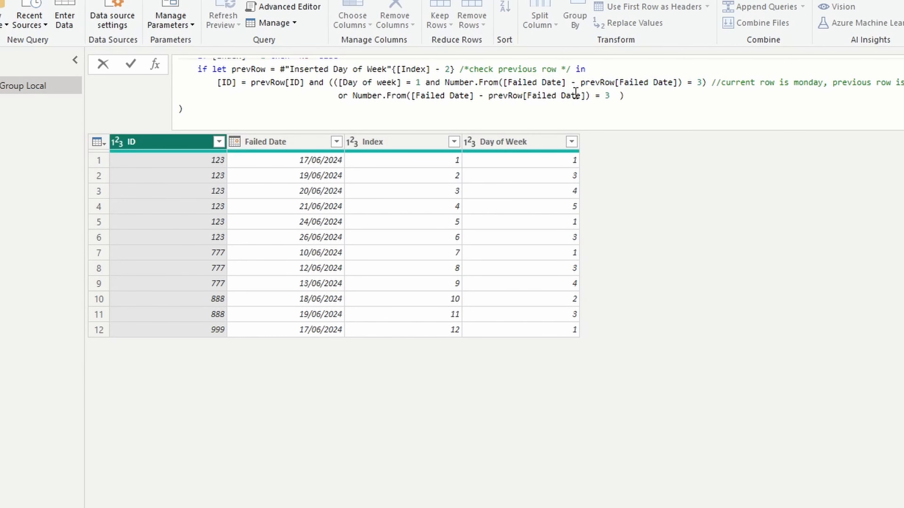
{"action": "key", "text": "BackSpace"}
{"action": "type", "text": "1"}
Step: Finish the second if with then "Same ID + Next day" else "No" and apply the formula
{"action": "left_click", "coordinate": [630, 100]}
{"action": "type", "text": "then \"Same ID + n"}
{"action": "scroll", "coordinate": [689, 109], "scroll_direction": "up", "scroll_amount": 2}
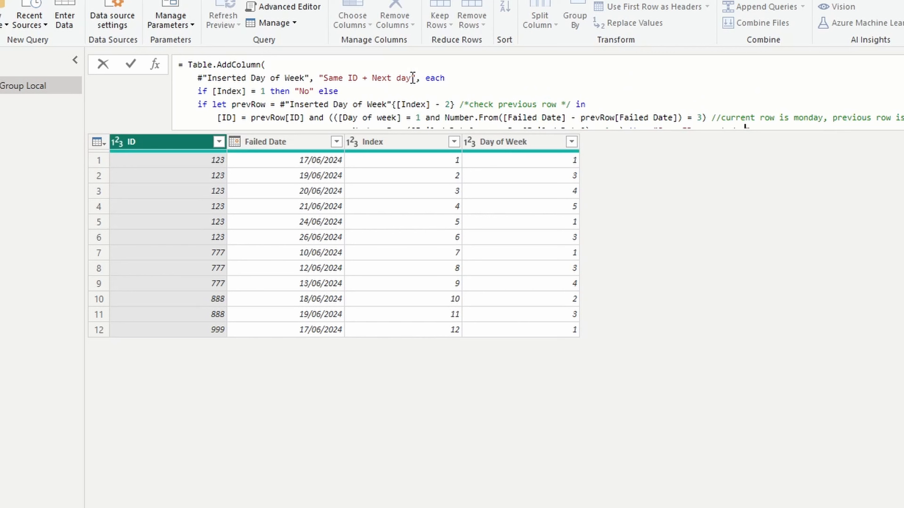
{"action": "left_click_drag", "start_coordinate": [412, 78], "coordinate": [326, 76]}
{"action": "key", "text": "ctrl+c"}
{"action": "scroll", "coordinate": [690, 107], "scroll_direction": "down", "scroll_amount": 2}
{"action": "left_click_drag", "start_coordinate": [746, 94], "coordinate": [659, 91]}
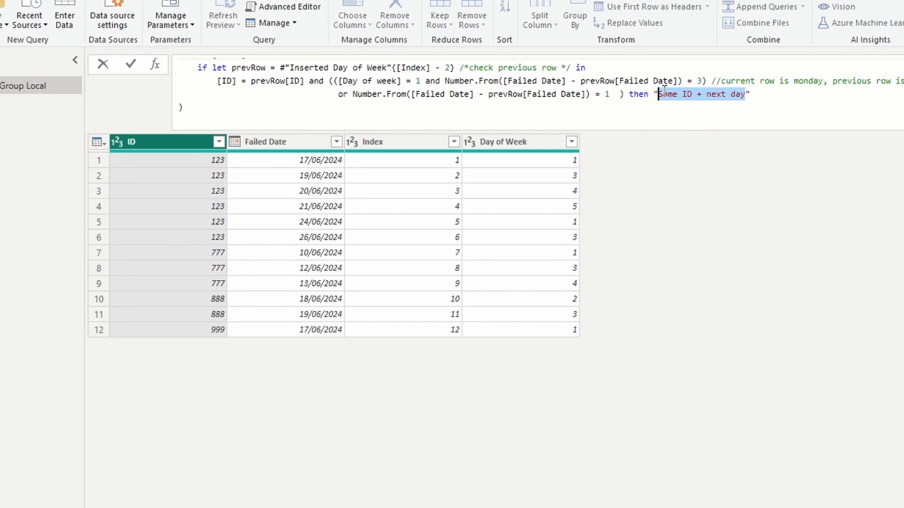
{"action": "key", "text": "ctrl+v"}
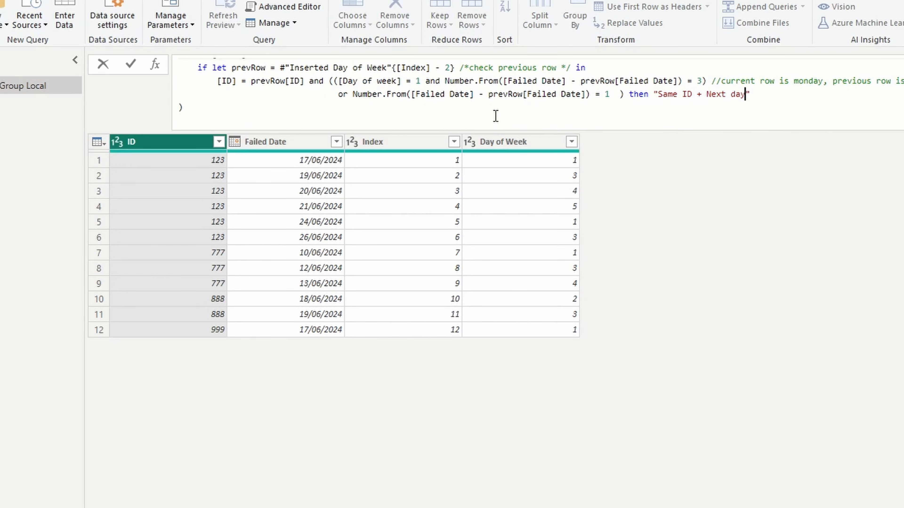
{"action": "left_click", "coordinate": [494, 114]}
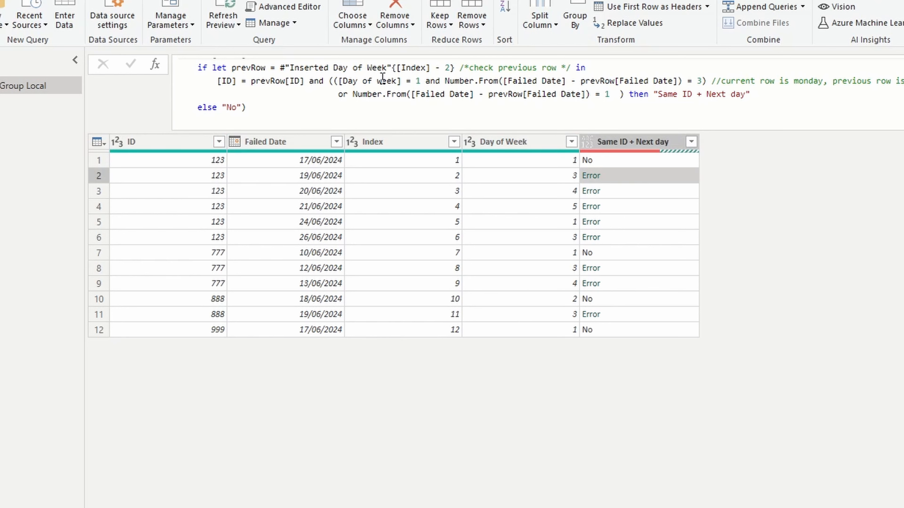
Step: Correct the column reference to [Day of Week], apply the formula, and refresh the preview by revisiting Inserted Day of Week and Custom1
{"action": "left_click", "coordinate": [378, 82]}
{"action": "key", "text": "BackSpace"}
{"action": "type", "text": "W"}
{"action": "key", "text": "Return"}
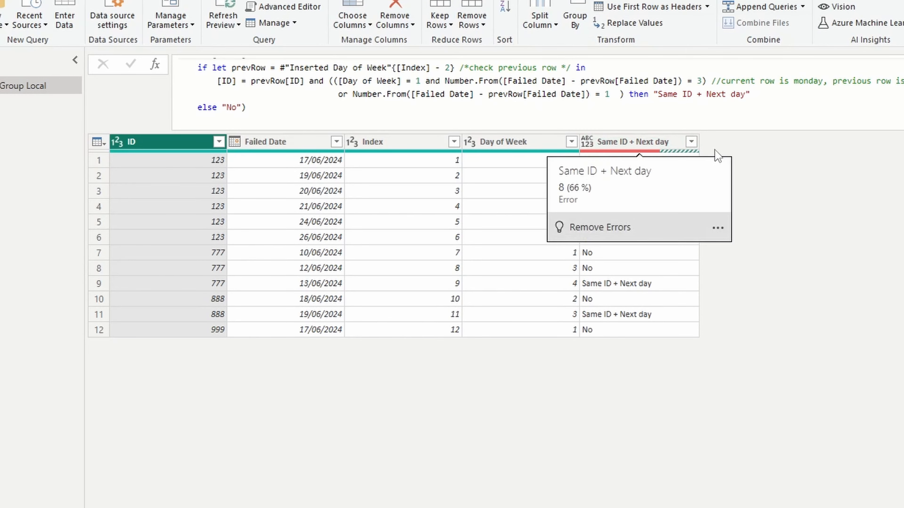
{"action": "mouse_move", "coordinate": [673, 152]}
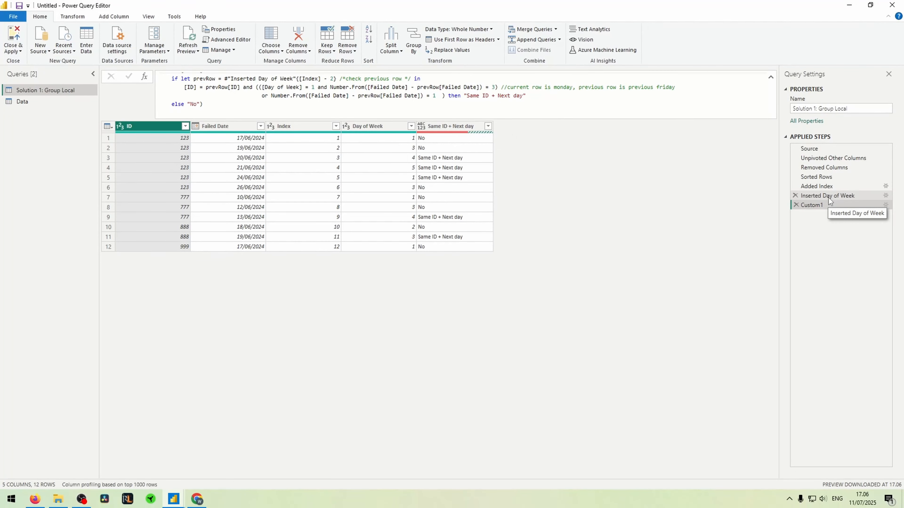
{"action": "left_click", "coordinate": [832, 197]}
{"action": "left_click", "coordinate": [832, 204]}
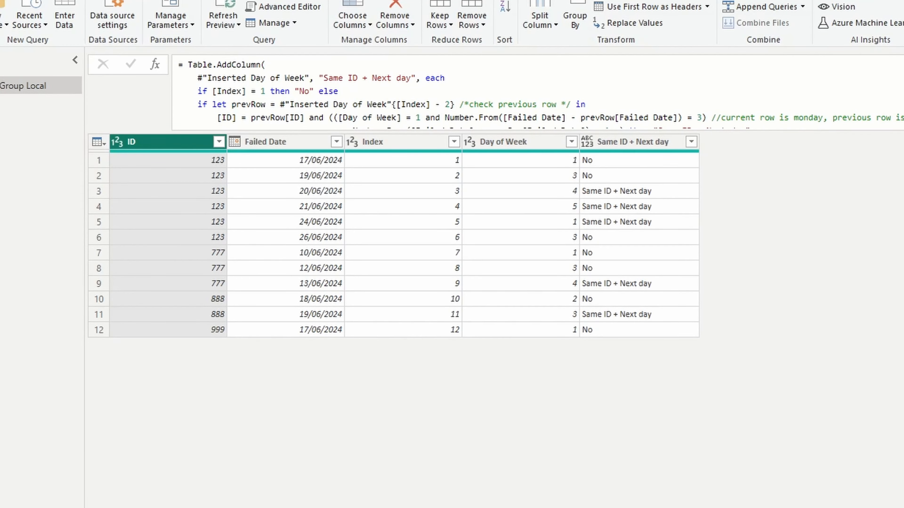
Step: Add type text as the column type argument after else "No" and apply the formula
{"action": "left_click", "coordinate": [628, 162]}
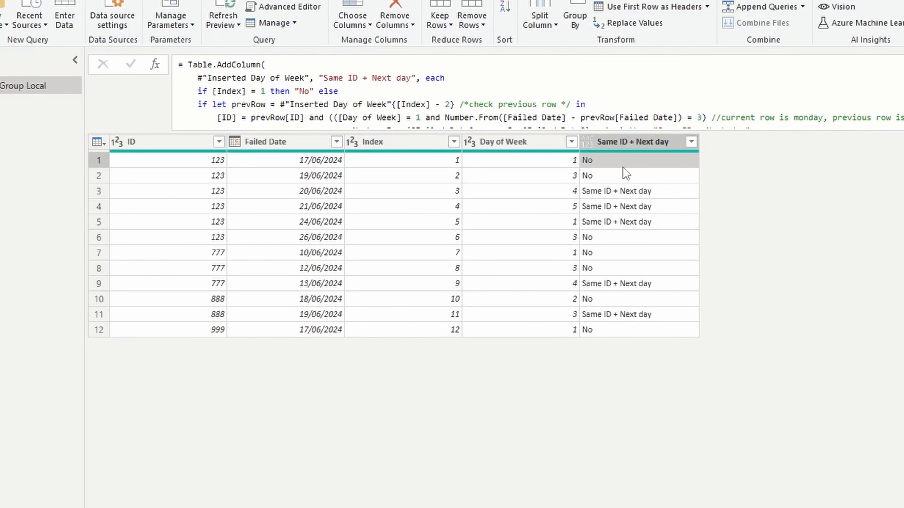
{"action": "scroll", "coordinate": [252, 87], "scroll_direction": "down", "scroll_amount": 1}
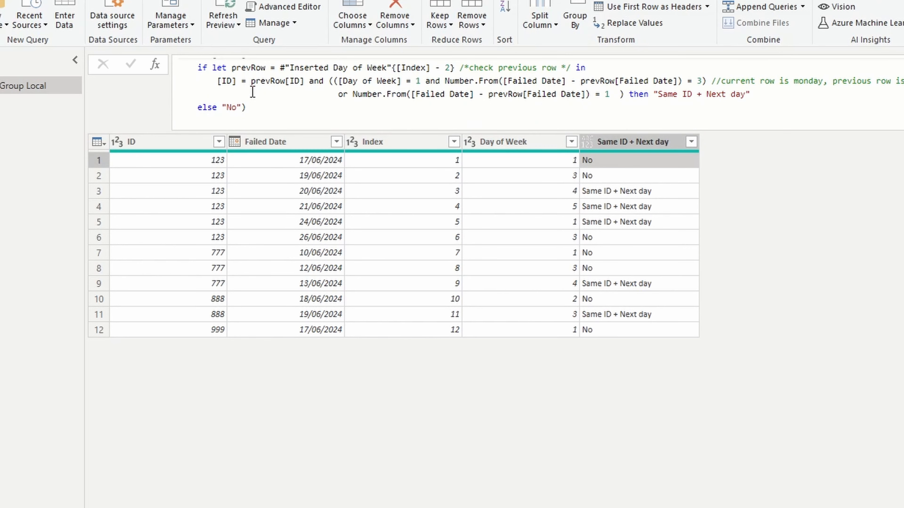
{"action": "left_click", "coordinate": [242, 107]}
{"action": "type", "text": ", type text"}
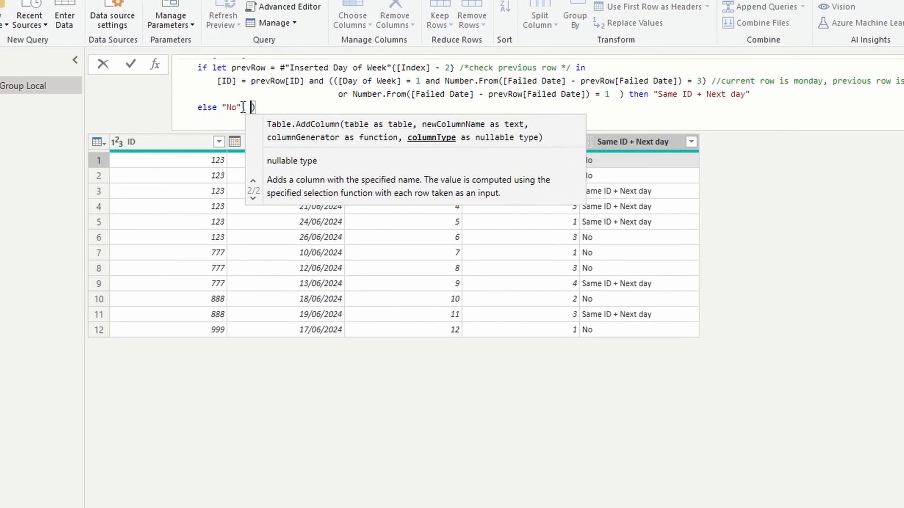
{"action": "key", "text": "Return"}
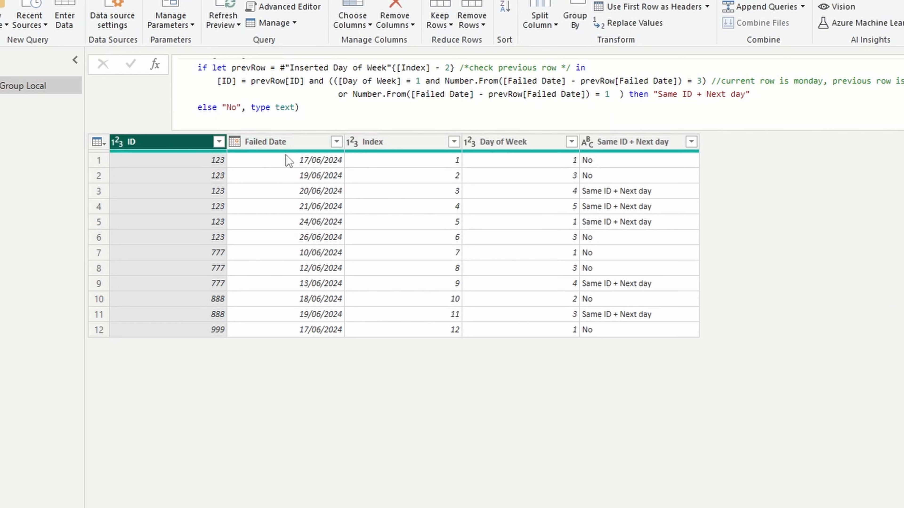
Step: Compare the Same ID + Next day flags with the IDs and failed dates of the rows for ID 123
{"action": "left_click", "coordinate": [597, 162]}
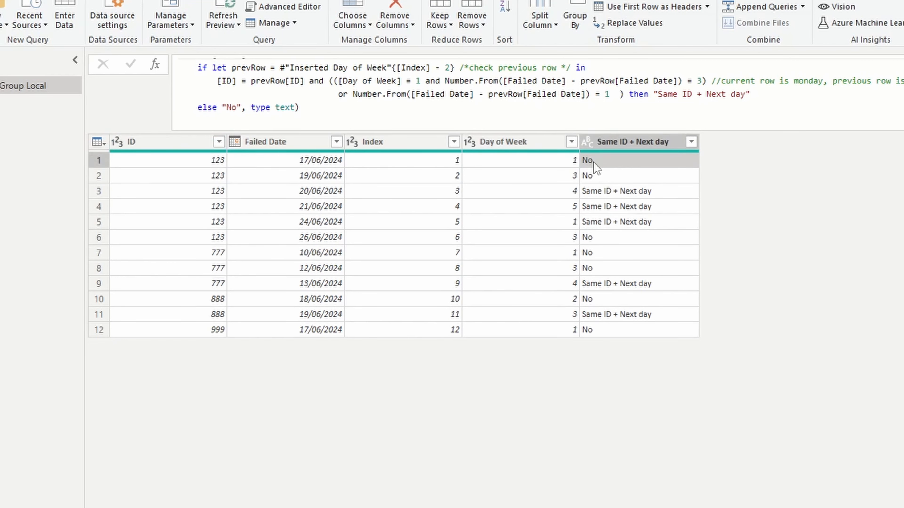
{"action": "left_click", "coordinate": [198, 166]}
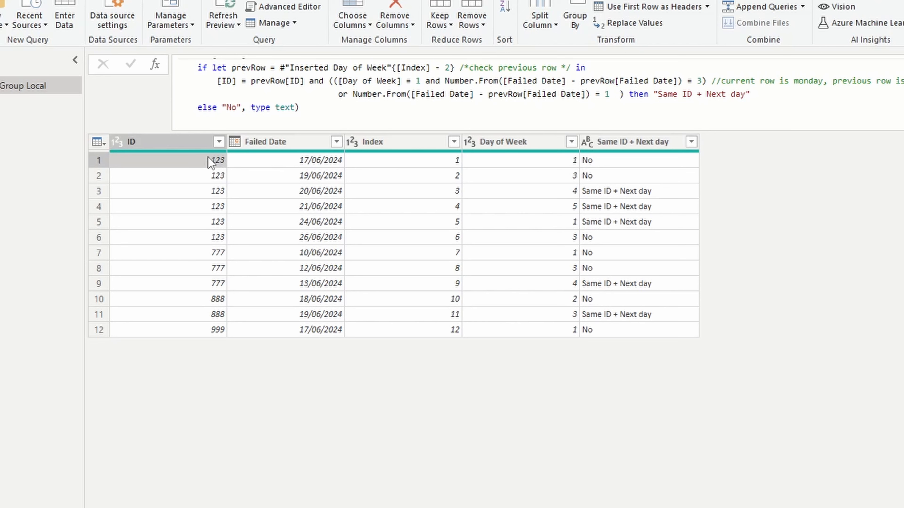
{"action": "left_click", "coordinate": [613, 181]}
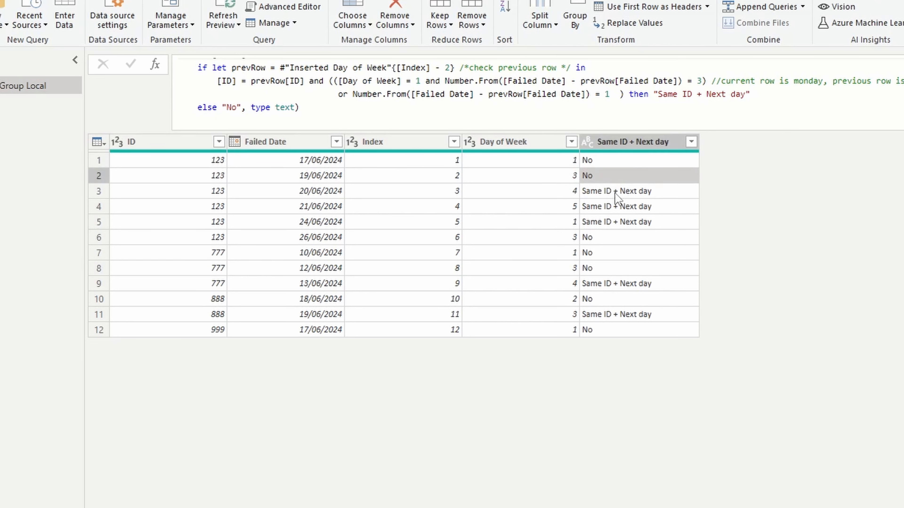
{"action": "left_click", "coordinate": [620, 194]}
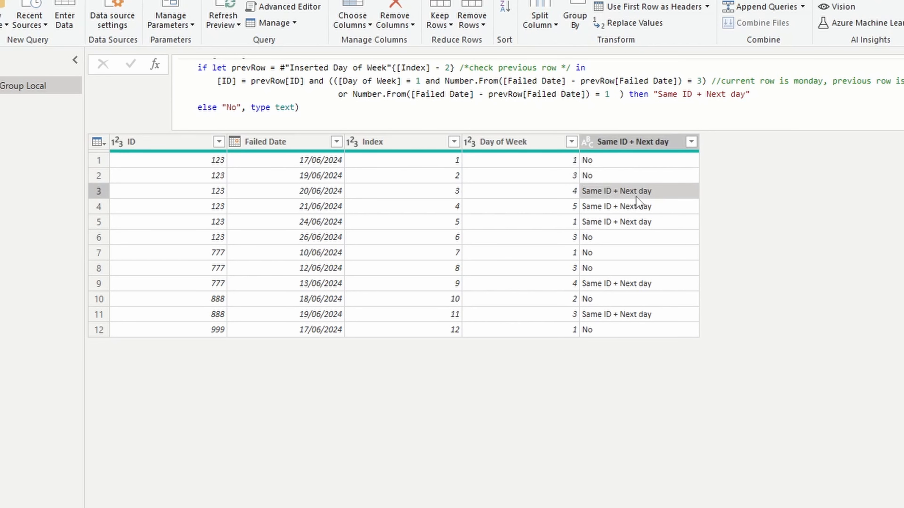
{"action": "left_click", "coordinate": [313, 222]}
{"action": "left_click", "coordinate": [285, 178]}
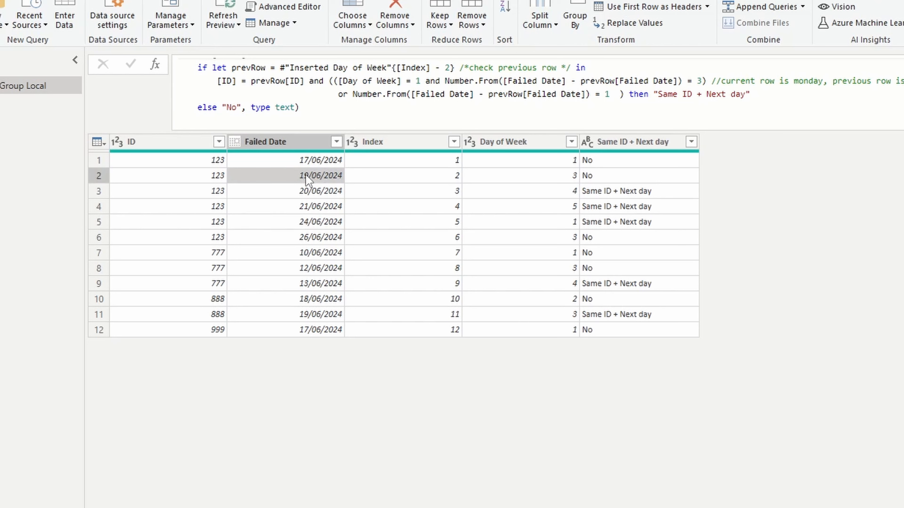
{"action": "left_click", "coordinate": [290, 190]}
{"action": "left_click", "coordinate": [283, 207]}
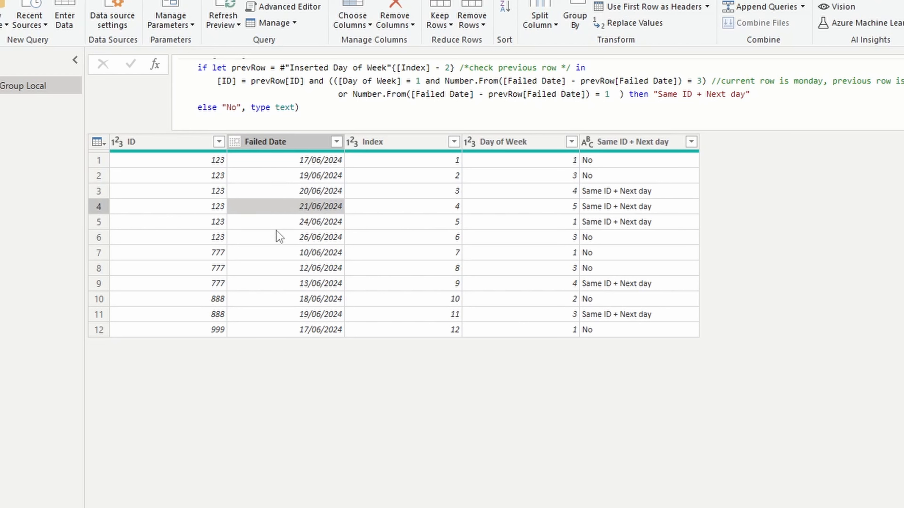
{"action": "left_click", "coordinate": [281, 224]}
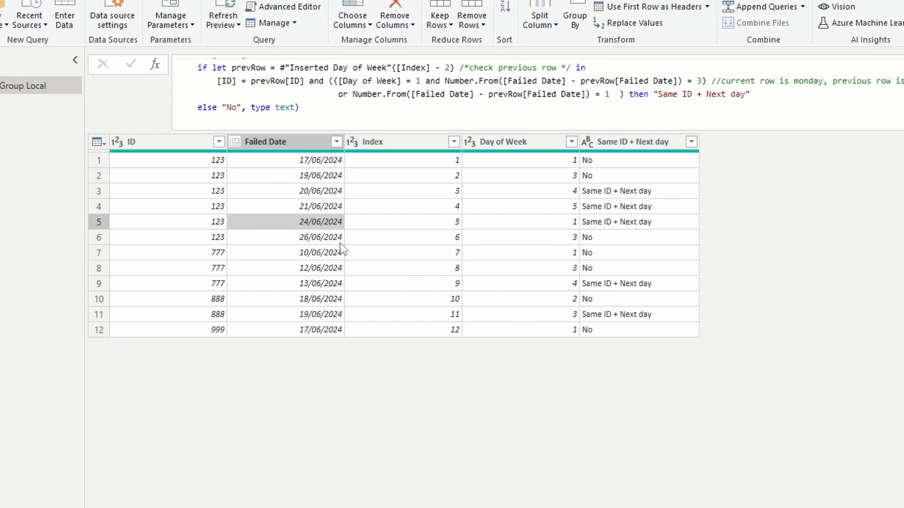
{"action": "left_click", "coordinate": [616, 178]}
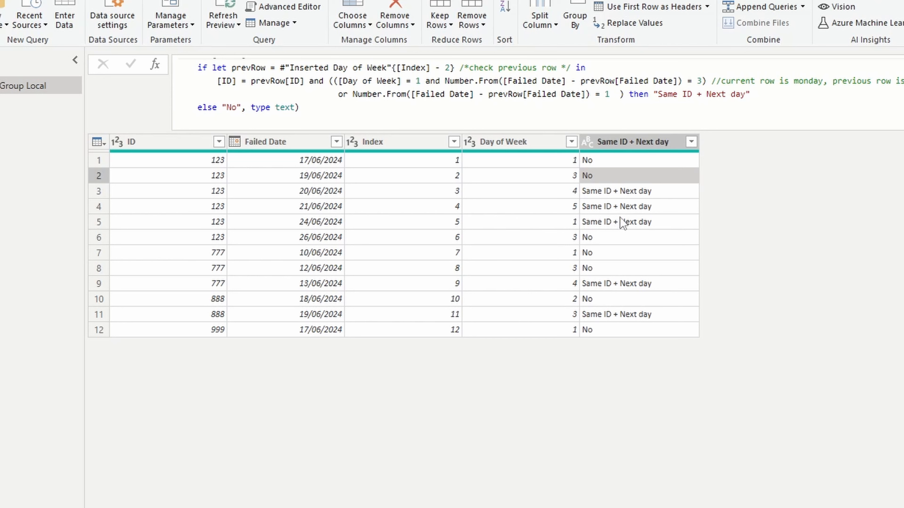
{"action": "key", "text": "Up"}
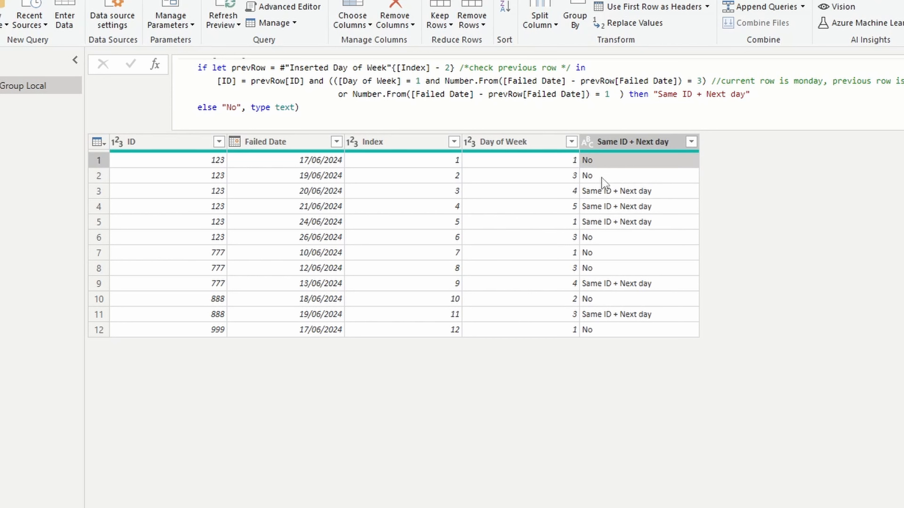
{"action": "left_click", "coordinate": [603, 192]}
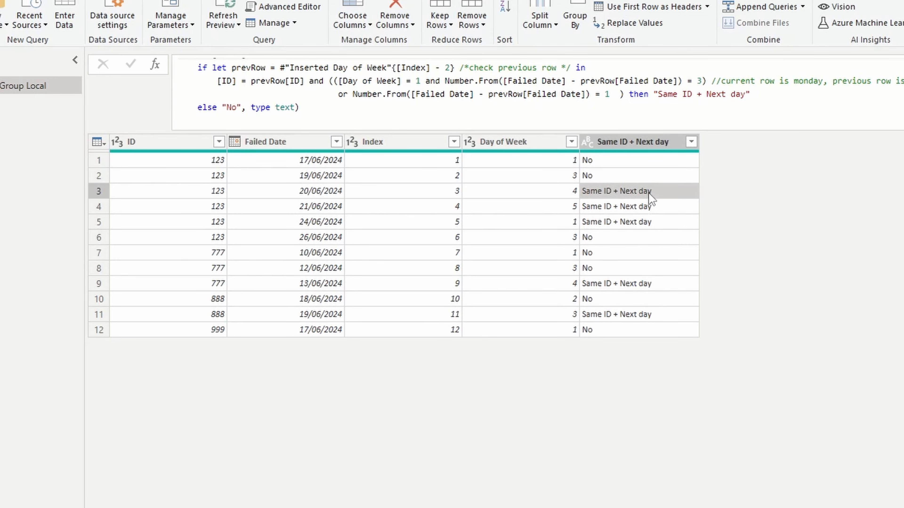
Step: Review the ID and Same ID + Next day columns alongside the [ID] = prevRow[ID] condition in the formula
{"action": "left_click", "coordinate": [151, 141]}
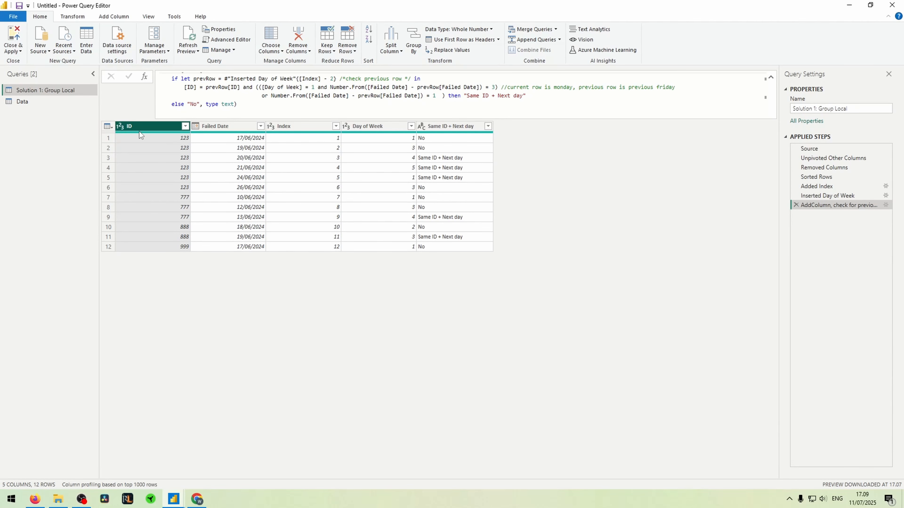
{"action": "left_click", "coordinate": [442, 128]}
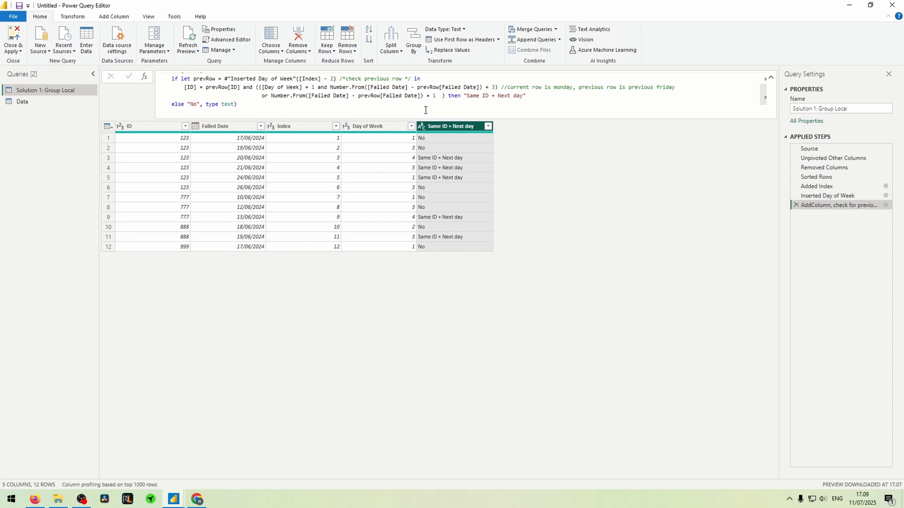
{"action": "left_click", "coordinate": [185, 88]}
{"action": "left_click_drag", "start_coordinate": [184, 88], "coordinate": [240, 88]}
Step: Group the rows by Index and Same ID + Next day, with an All Rows aggregation named All
{"action": "left_click", "coordinate": [450, 139]}
{"action": "left_click", "coordinate": [293, 127]}
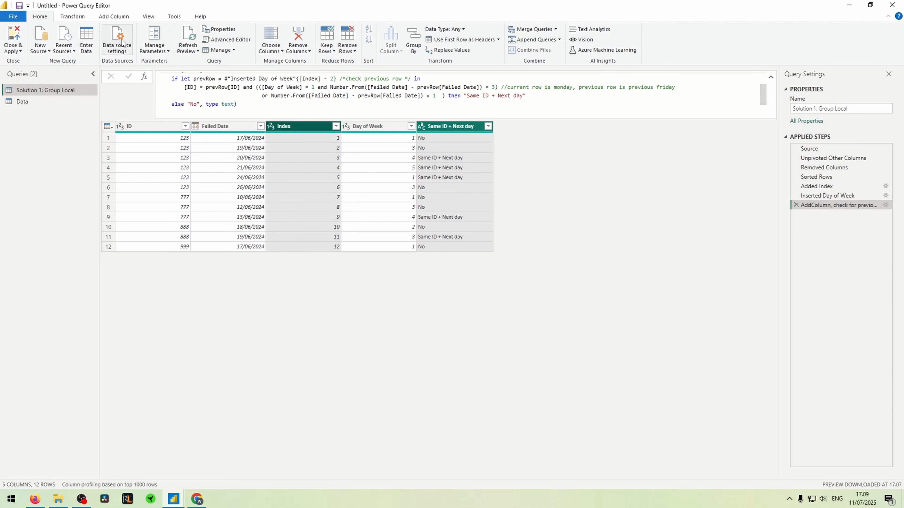
{"action": "left_click", "coordinate": [81, 19]}
{"action": "left_click", "coordinate": [13, 39]}
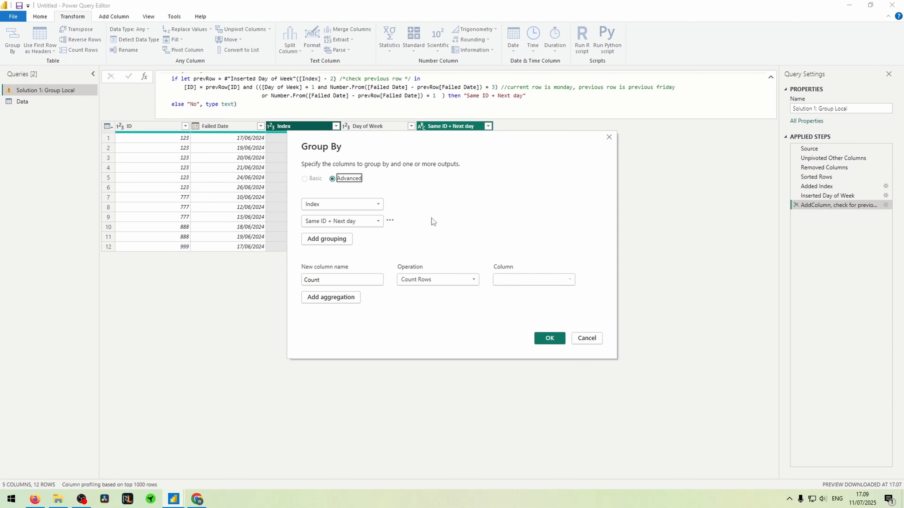
{"action": "left_click", "coordinate": [441, 280]}
{"action": "left_click", "coordinate": [415, 358]}
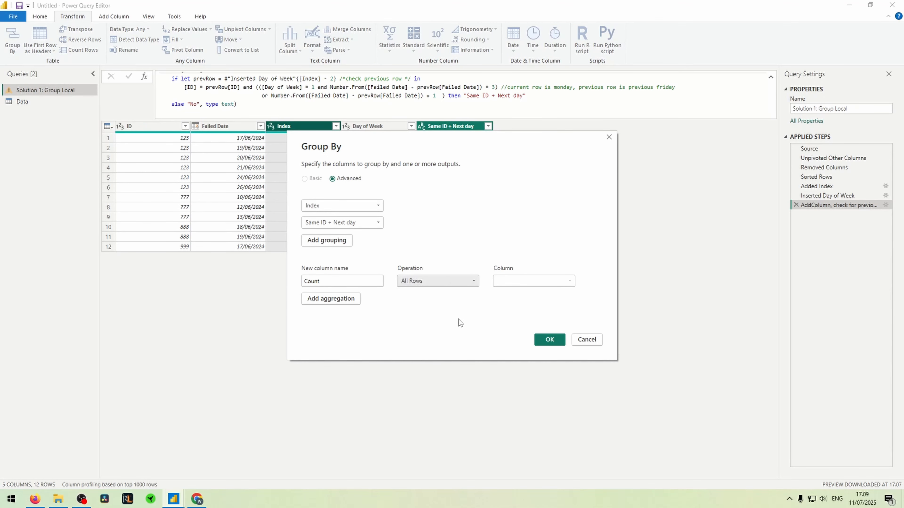
{"action": "double_click", "coordinate": [327, 276]}
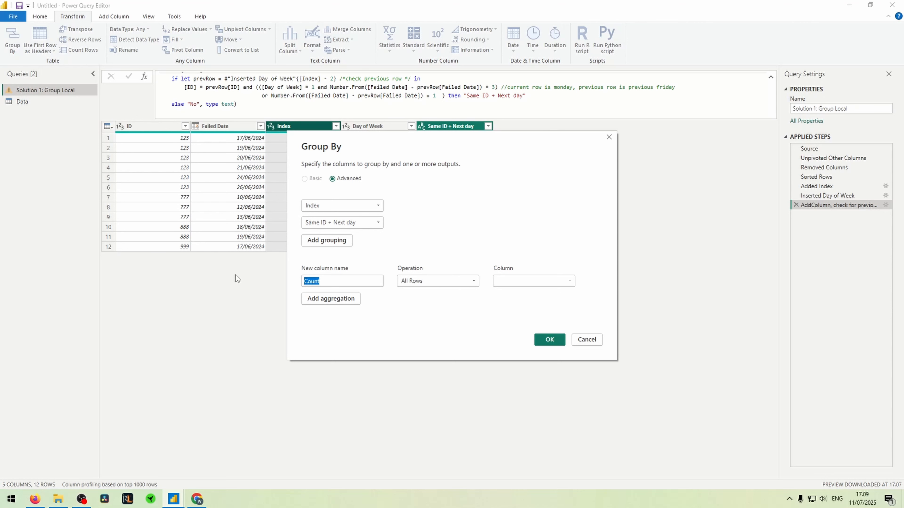
{"action": "type", "text": "All"}
{"action": "left_click", "coordinate": [549, 339]}
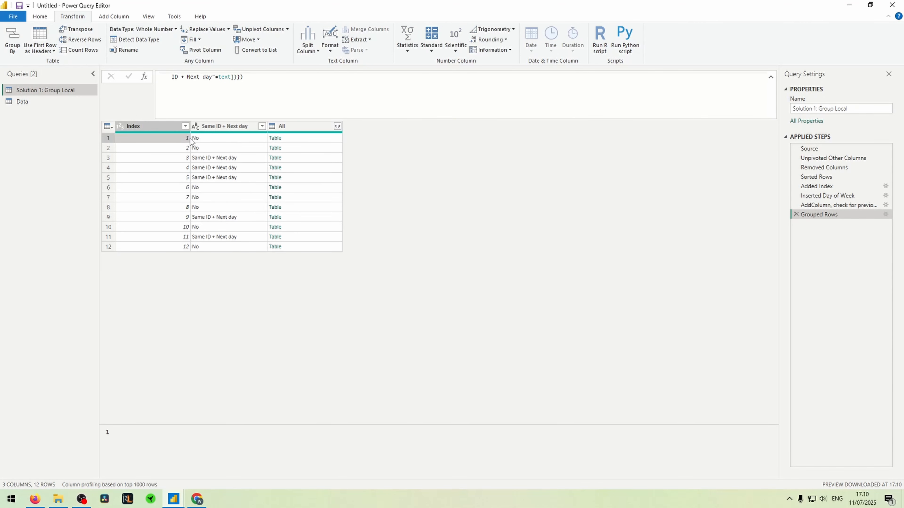
Step: Preview the nested tables in the All column for the first six grouped rows
{"action": "left_click", "coordinate": [212, 139]}
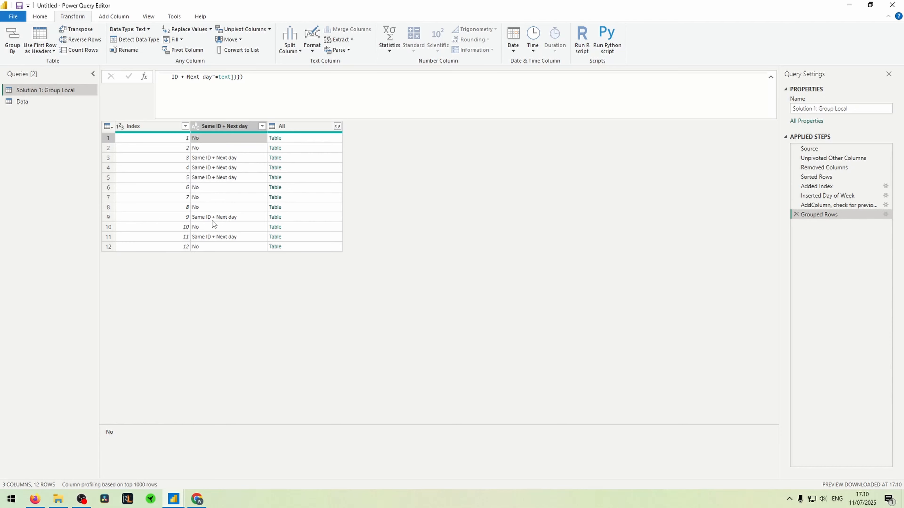
{"action": "scroll", "coordinate": [242, 96], "scroll_direction": "up", "scroll_amount": 1}
{"action": "left_click", "coordinate": [309, 139]}
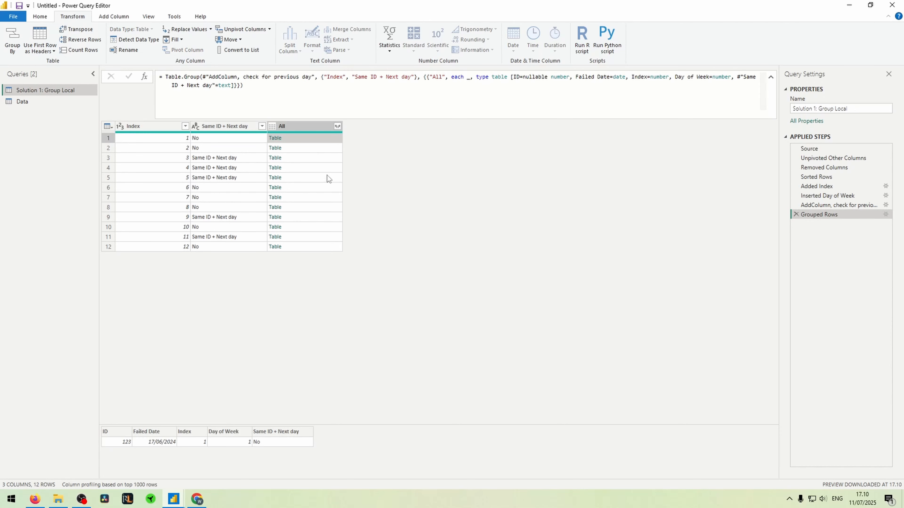
{"action": "left_click", "coordinate": [287, 150]}
{"action": "left_click", "coordinate": [293, 159]}
{"action": "left_click", "coordinate": [297, 170]}
{"action": "left_click", "coordinate": [302, 178]}
{"action": "left_click", "coordinate": [299, 187]}
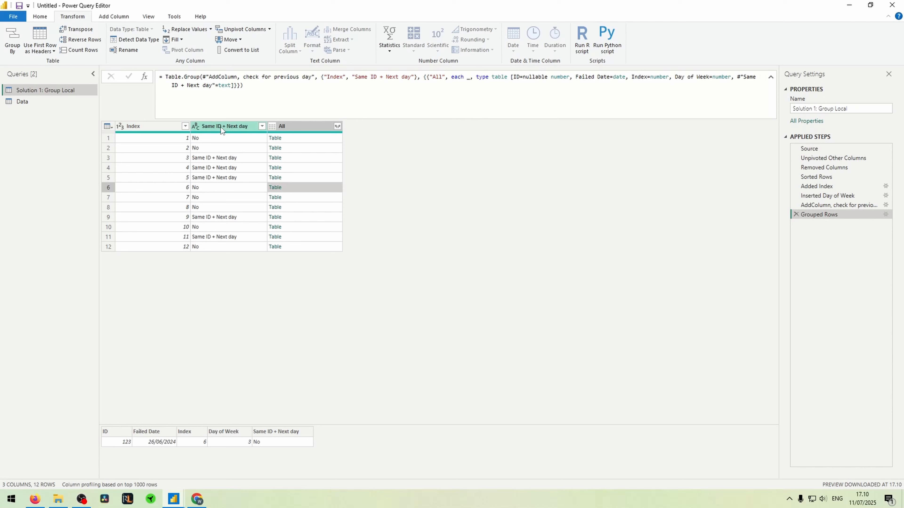
Step: Examine the two grouping columns, compare with the step before Grouped Rows, and preview nested tables in rows 4 to 8
{"action": "left_click", "coordinate": [169, 125]}
{"action": "left_click", "coordinate": [232, 128], "text": "shift"}
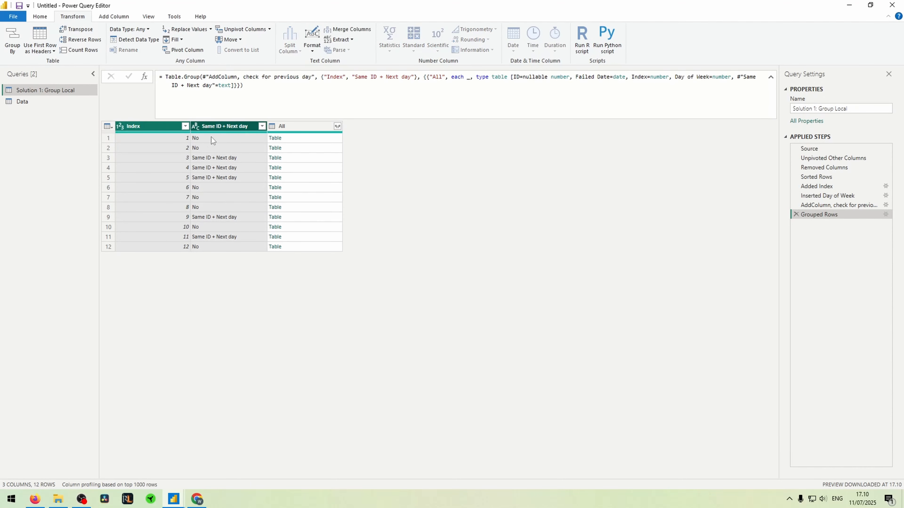
{"action": "left_click", "coordinate": [211, 142]}
{"action": "left_click", "coordinate": [168, 126]}
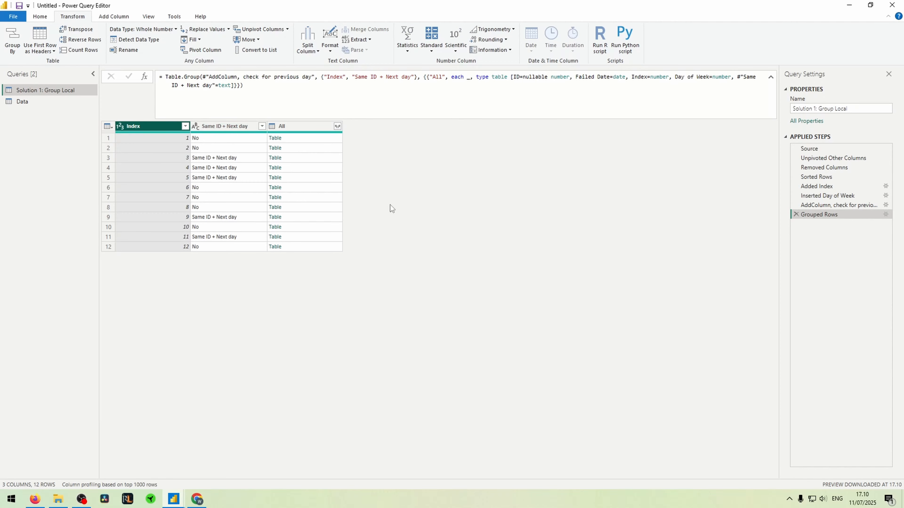
{"action": "left_click", "coordinate": [825, 209]}
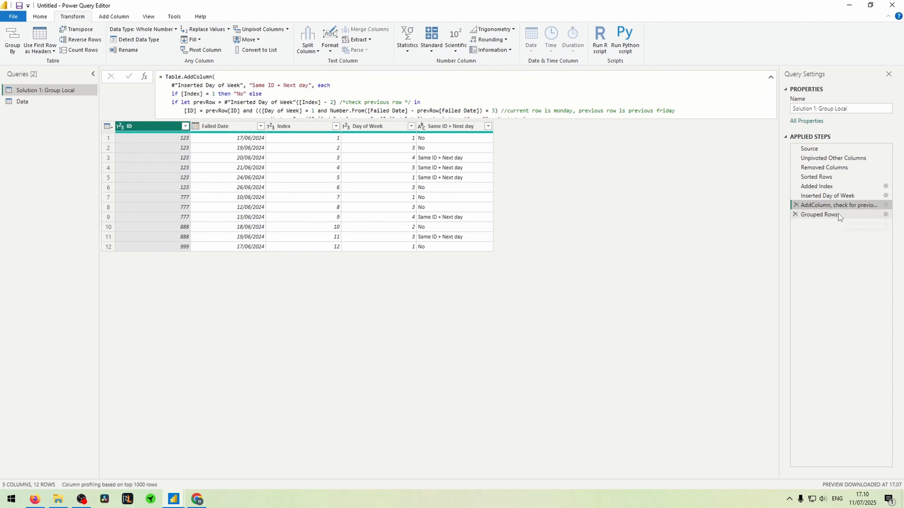
{"action": "left_click", "coordinate": [819, 214]}
{"action": "left_click", "coordinate": [306, 168]}
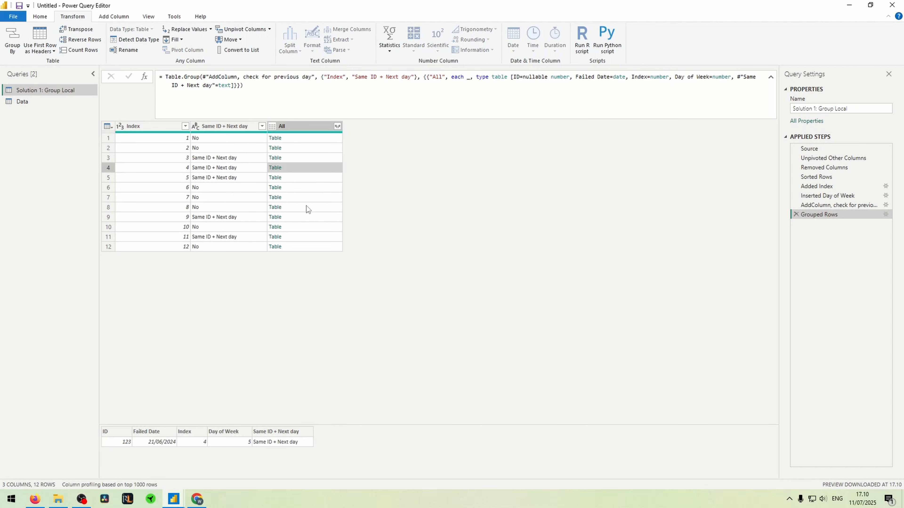
{"action": "left_click", "coordinate": [305, 188]}
{"action": "left_click", "coordinate": [307, 208]}
{"action": "left_click", "coordinate": [312, 196]}
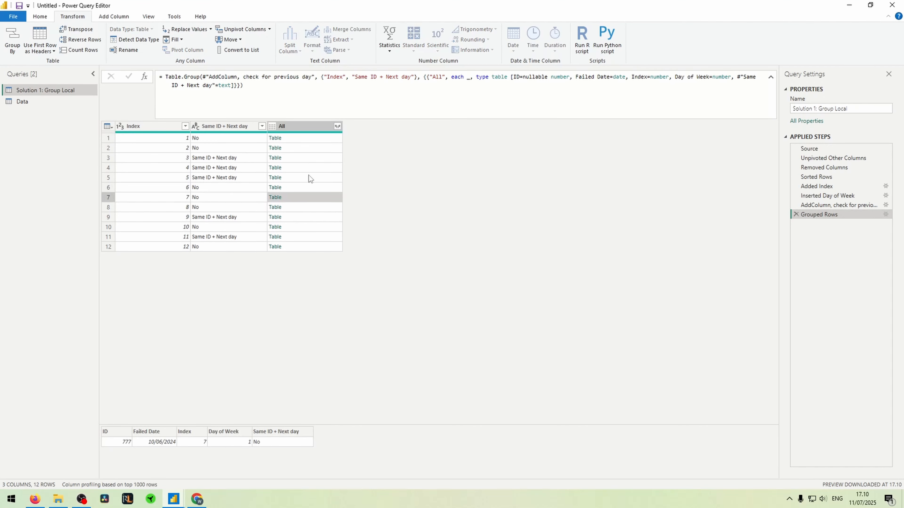
Step: Put the aggregation list of Table.Group on its own line and add GroupKind.Local as the fourth argument
{"action": "left_click", "coordinate": [429, 78]}
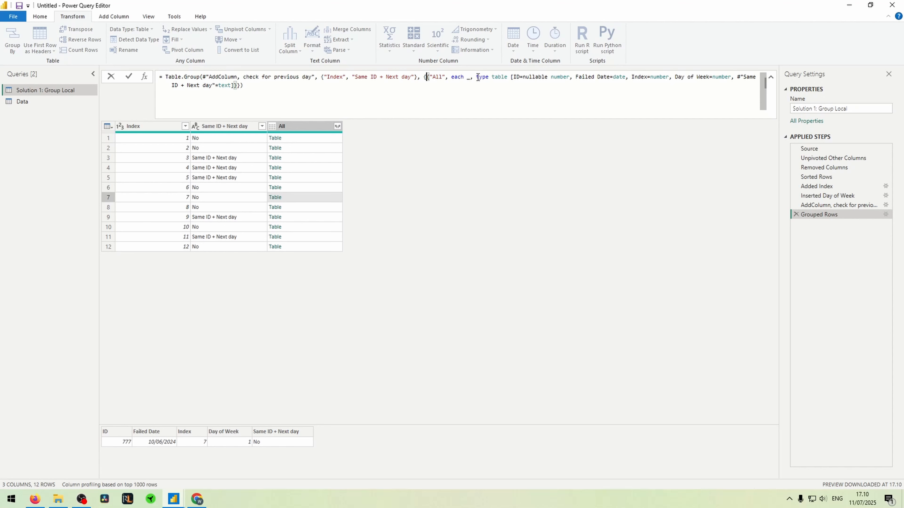
{"action": "left_click_drag", "start_coordinate": [470, 77], "coordinate": [236, 85]}
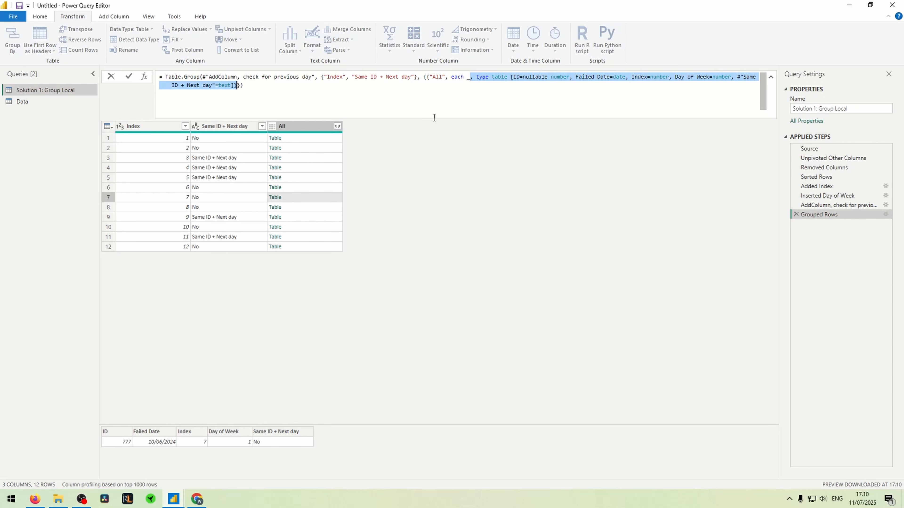
{"action": "left_click", "coordinate": [425, 80]}
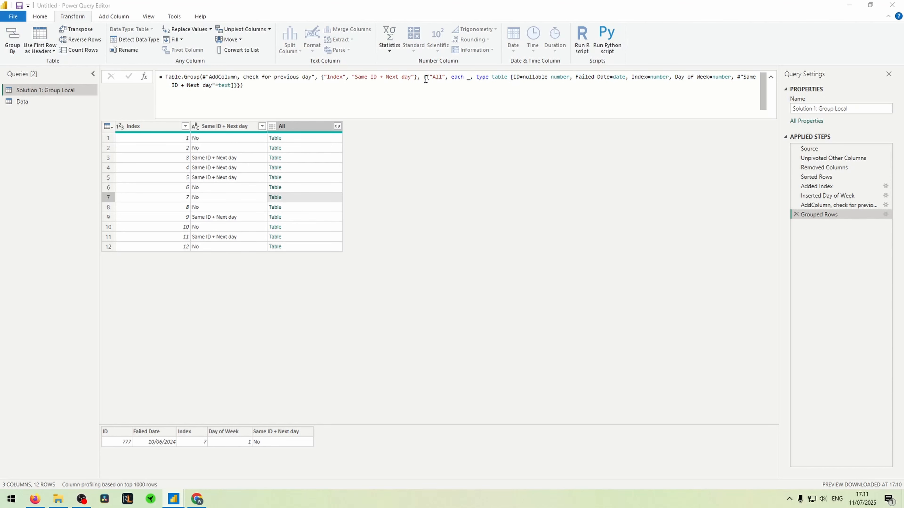
{"action": "key", "text": "shift+Return"}
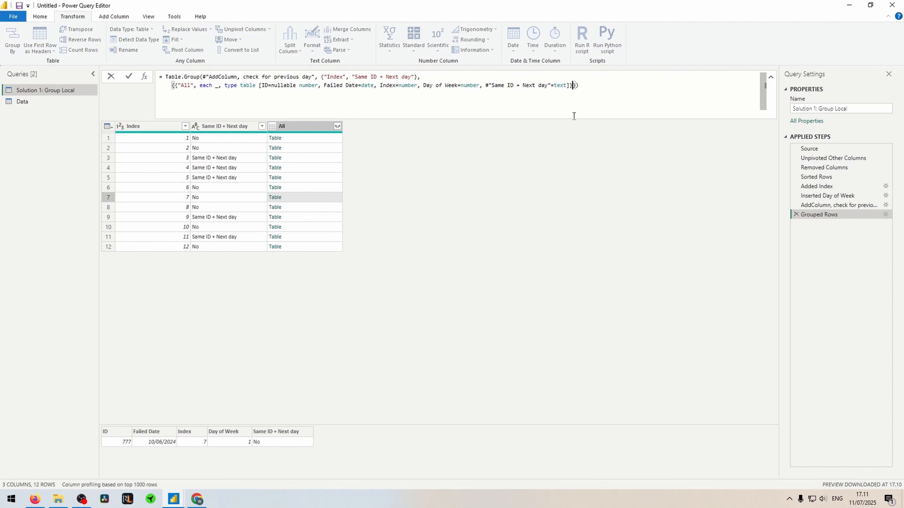
{"action": "key", "text": "Right"}
{"action": "key", "text": "shift+Return"}
{"action": "key", "text": "shift+Return"}
{"action": "key", "text": "Up"}
{"action": "type", "text": ", GroupKind.Local"}
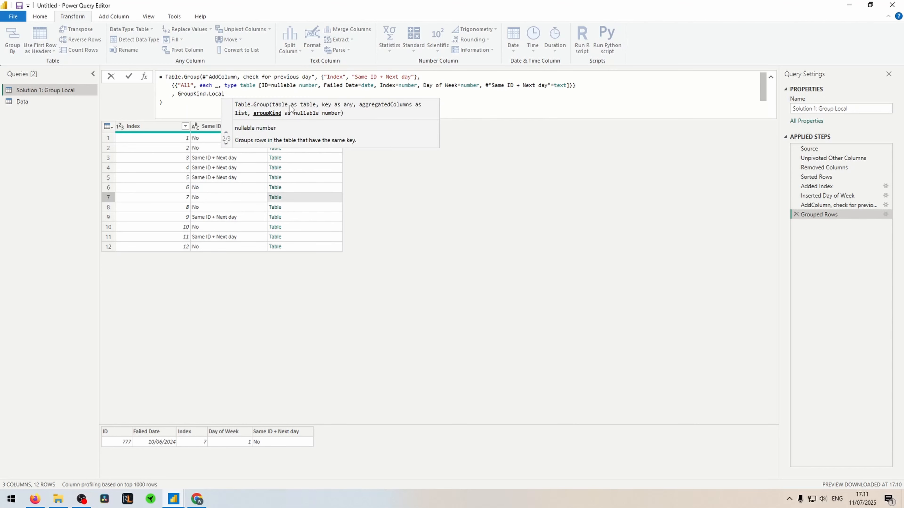
{"action": "key", "text": "Escape"}
Step: Replace the Grouped Rows formula with = GroupKind.Local to inspect the value behind the constant
{"action": "key", "text": "ctrl+a"}
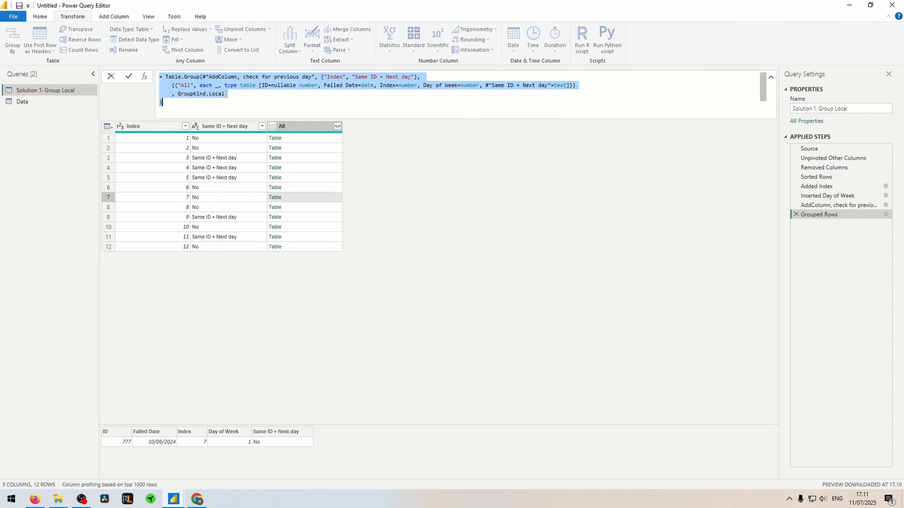
{"action": "type", "text": "="}
{"action": "type", "text": "GroupKind.Local"}
{"action": "left_click", "coordinate": [448, 206]}
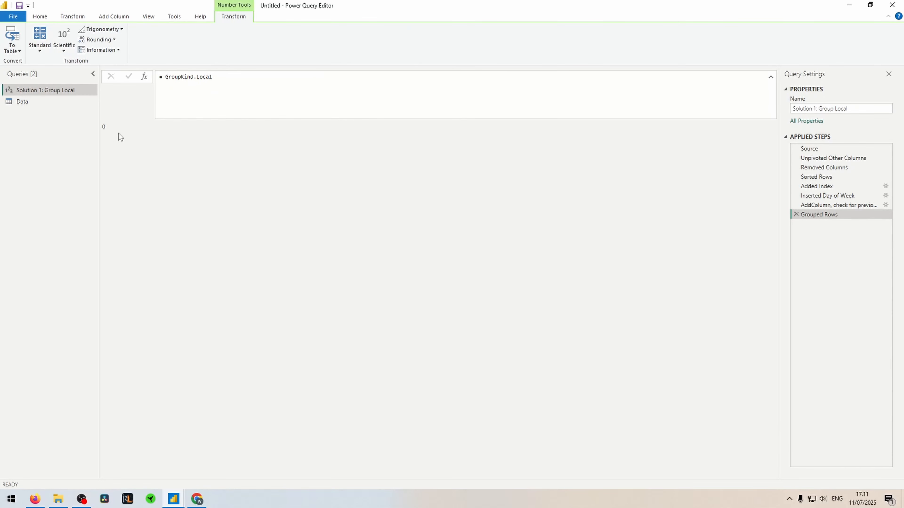
Step: Change the formula to = Table.Group to view the function's documentation, and examine the options for its groupKind parameter
{"action": "key", "text": "ctrl+a"}
{"action": "type", "text": "= Table.Group"}
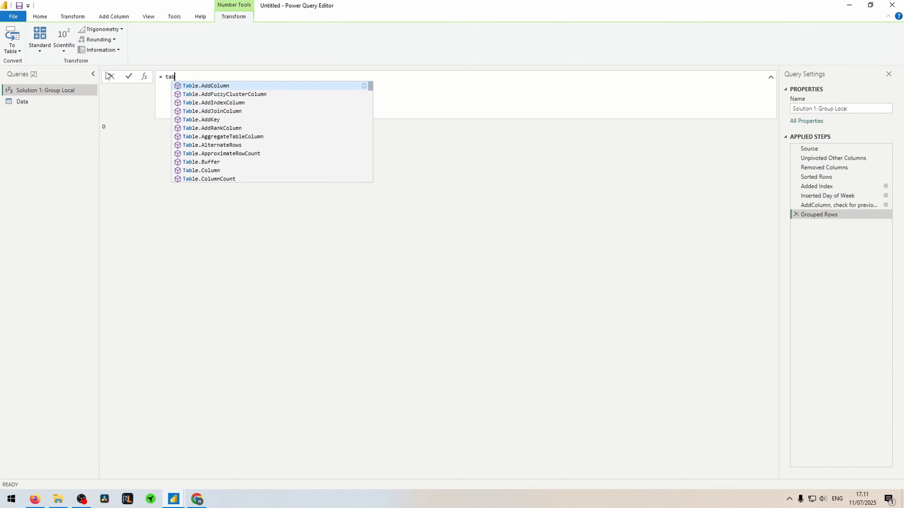
{"action": "key", "text": "Return"}
{"action": "scroll", "coordinate": [129, 267], "scroll_direction": "down", "scroll_amount": 3}
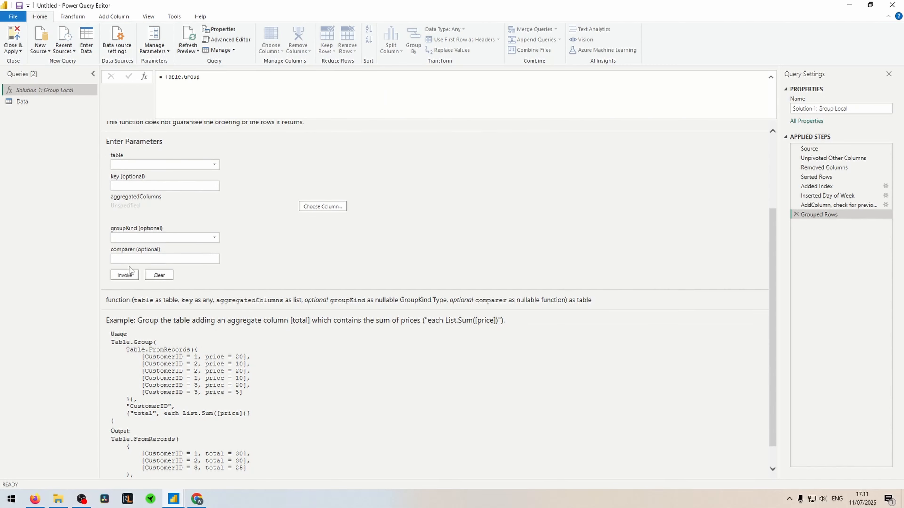
{"action": "left_click", "coordinate": [141, 235]}
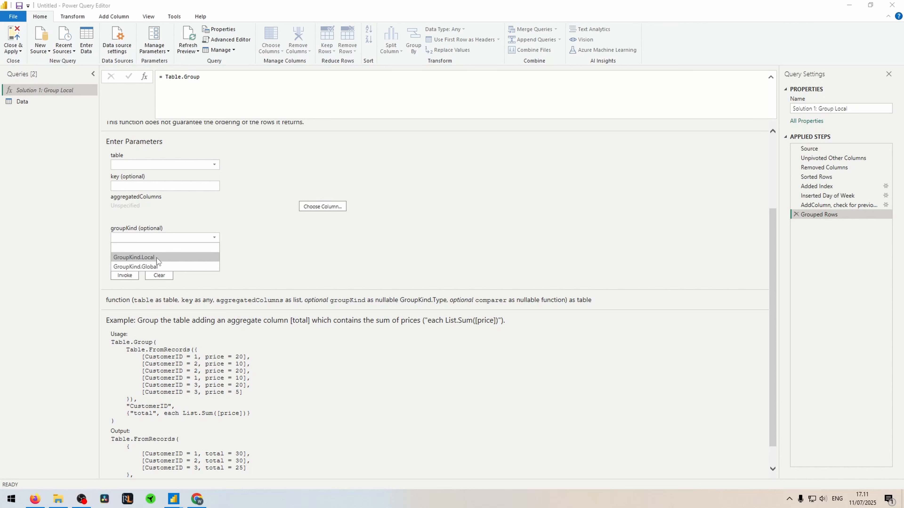
Step: Examine the usage example and the description of groupKind and comparer in the Table.Group documentation
{"action": "scroll", "coordinate": [177, 439], "scroll_direction": "down", "scroll_amount": 1}
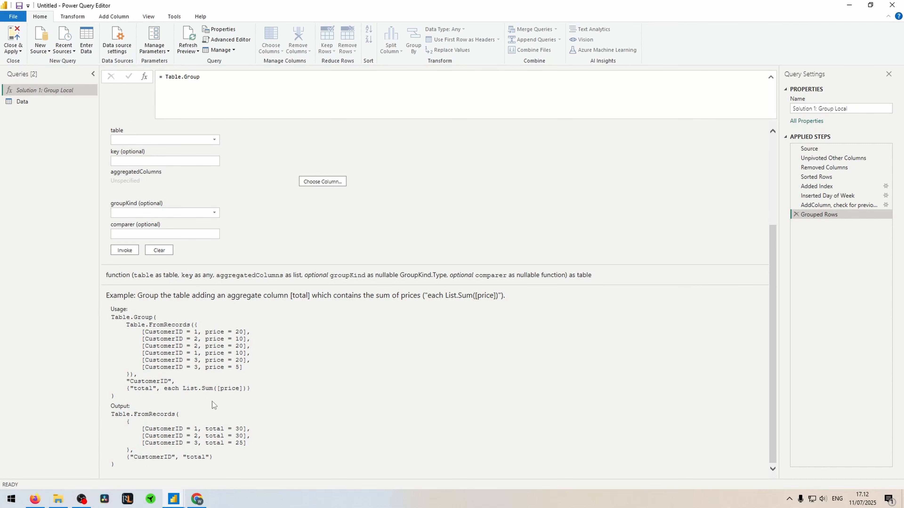
{"action": "scroll", "coordinate": [290, 353], "scroll_direction": "up", "scroll_amount": 4}
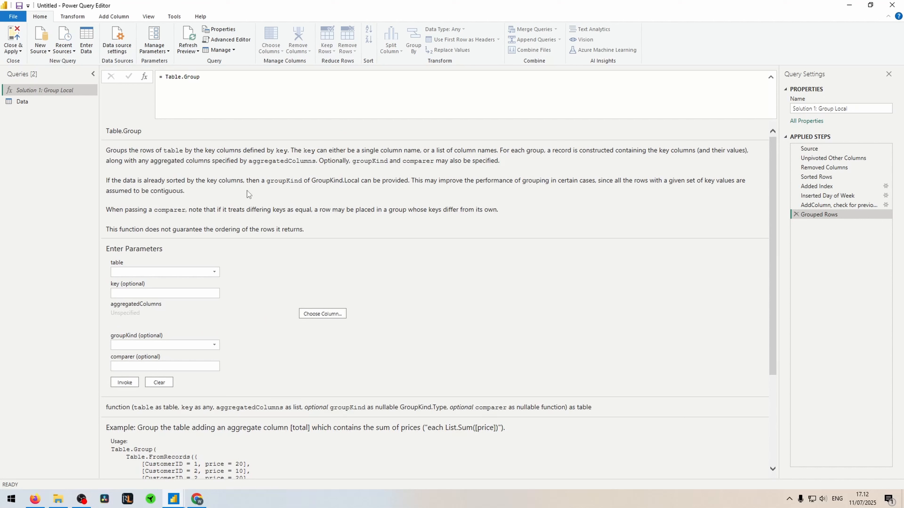
{"action": "key", "text": "ctrl+a"}
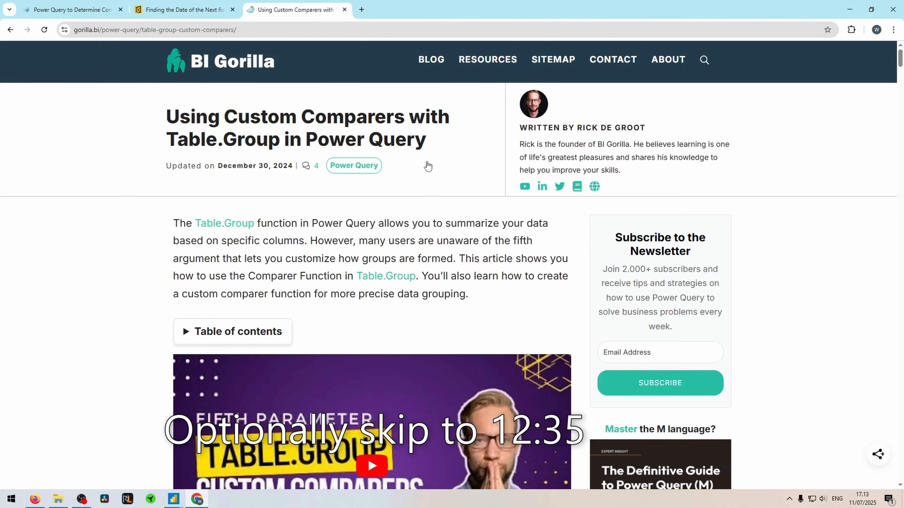
Step: Switch to the BI Gorilla article on custom comparers in the browser and go to its Value.Compare code example
{"action": "scroll", "coordinate": [123, 257], "scroll_direction": "down", "scroll_amount": 10}
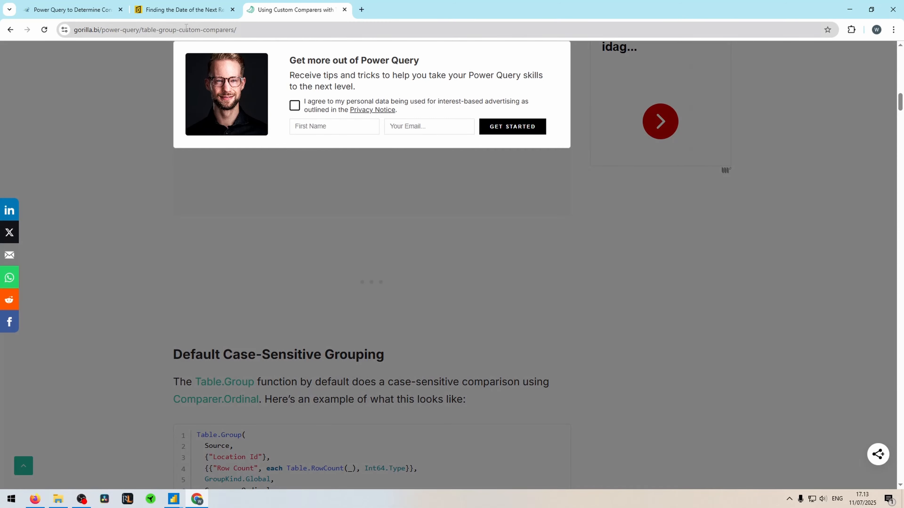
{"action": "left_click", "coordinate": [109, 256]}
{"action": "scroll", "coordinate": [109, 256], "scroll_direction": "down", "scroll_amount": 8}
{"action": "scroll", "coordinate": [158, 201], "scroll_direction": "down", "scroll_amount": 15}
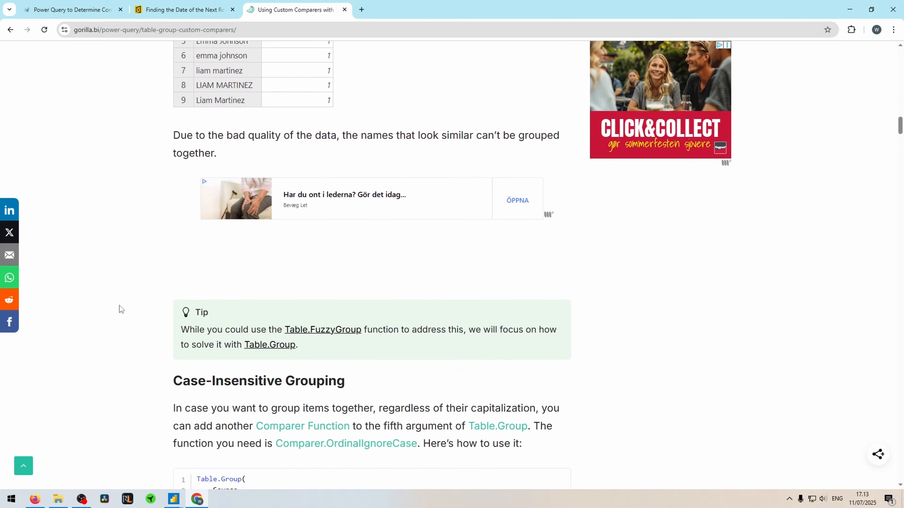
{"action": "scroll", "coordinate": [148, 229], "scroll_direction": "down", "scroll_amount": 8}
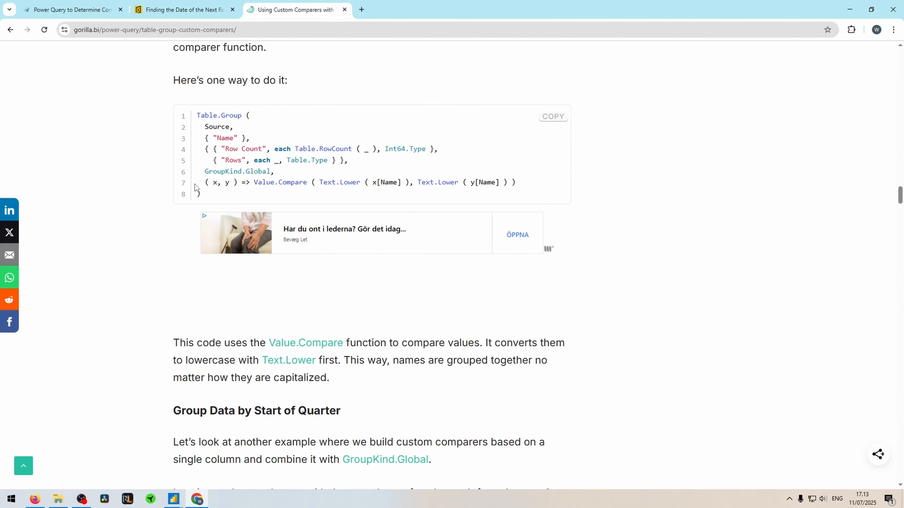
Step: Examine the comparer's x and y parameters and how the Name values are passed to Value.Compare with Text.Lower
{"action": "left_click_drag", "start_coordinate": [205, 183], "coordinate": [241, 186]}
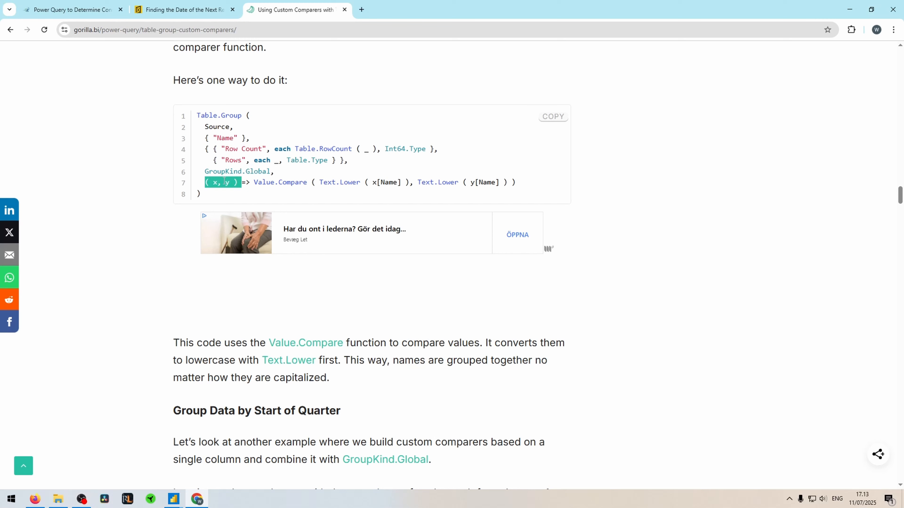
{"action": "left_click", "coordinate": [224, 181]}
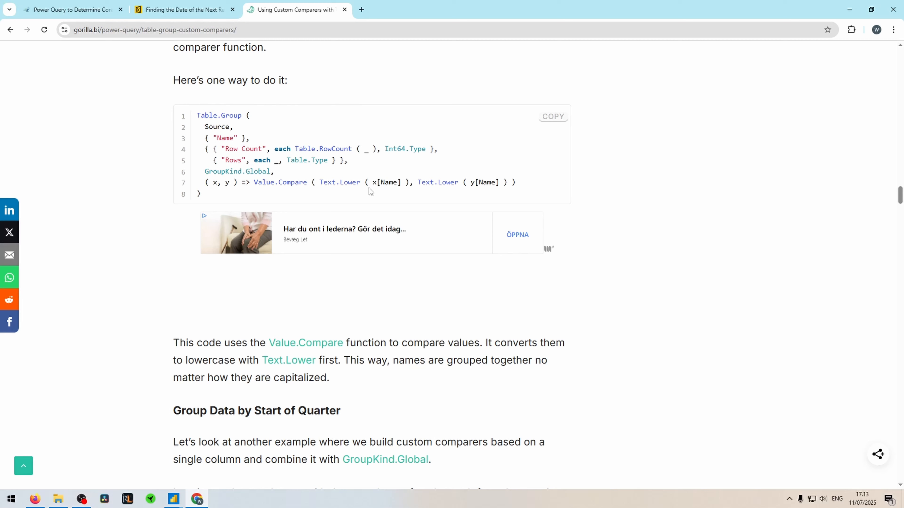
{"action": "left_click_drag", "start_coordinate": [372, 182], "coordinate": [392, 183]}
{"action": "left_click_drag", "start_coordinate": [470, 182], "coordinate": [500, 183]}
{"action": "double_click", "coordinate": [218, 182]}
{"action": "left_click", "coordinate": [273, 169]}
Step: Search the article for local and examine the GroupKind.Local example with its Location Id table and custom comparer
{"action": "key", "text": "ctrl+f"}
{"action": "type", "text": "local"}
{"action": "left_click", "coordinate": [809, 50]}
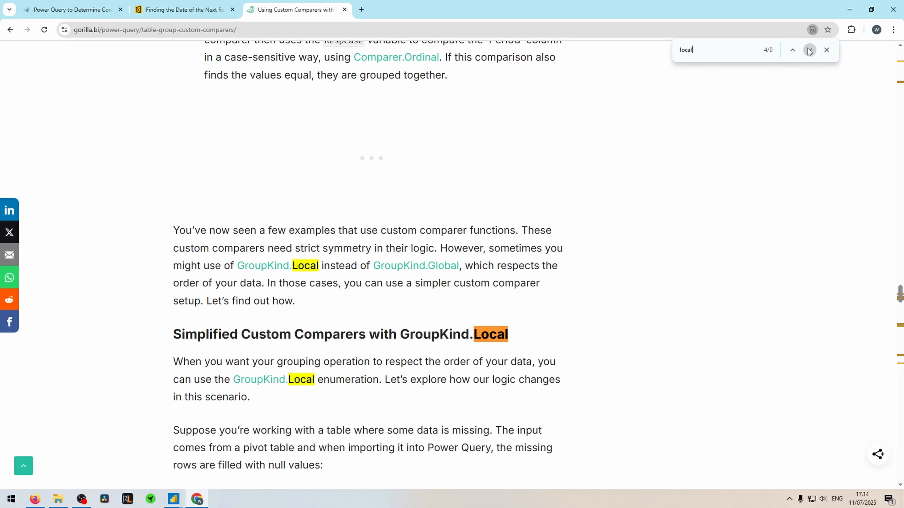
{"action": "left_click", "coordinate": [809, 50]}
{"action": "left_click", "coordinate": [809, 50]}
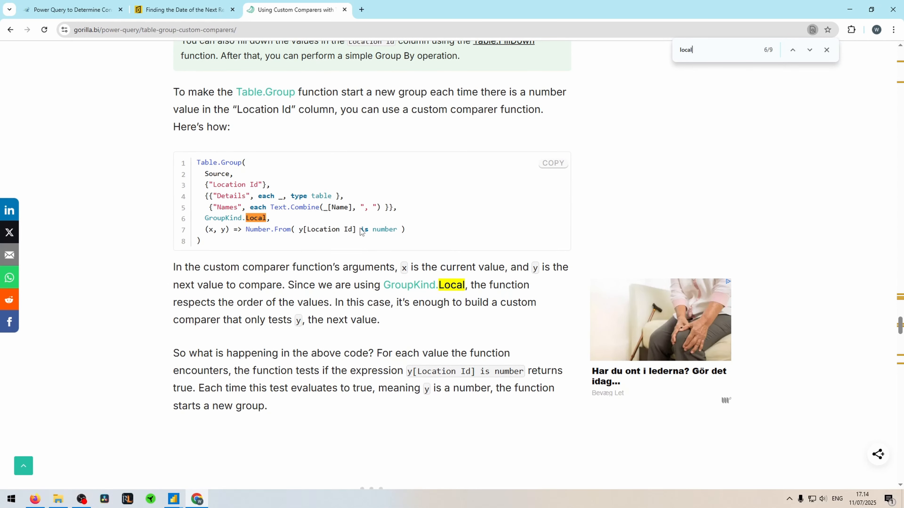
{"action": "scroll", "coordinate": [229, 190], "scroll_direction": "up", "scroll_amount": 10}
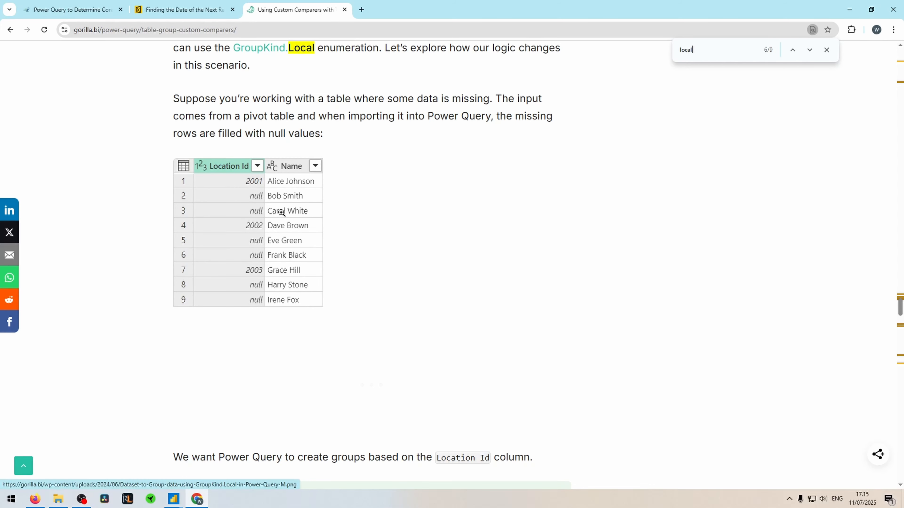
{"action": "scroll", "coordinate": [333, 227], "scroll_direction": "down", "scroll_amount": 10}
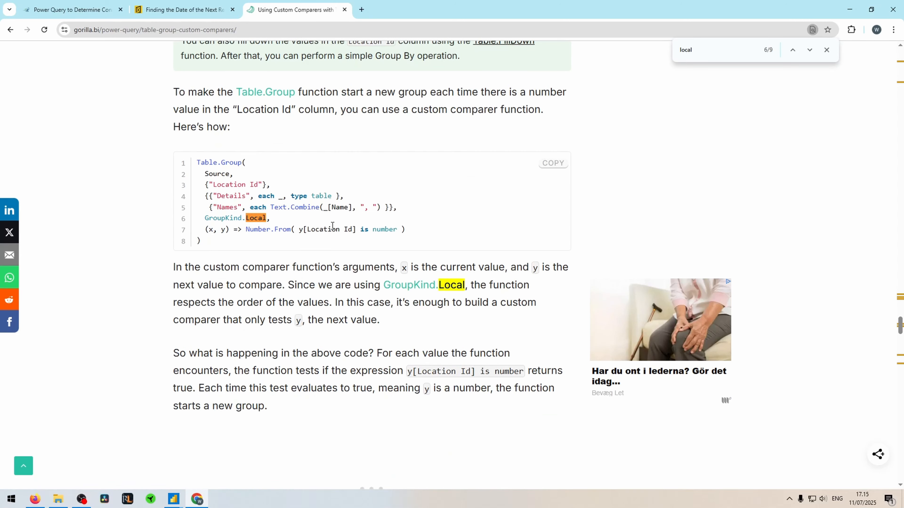
{"action": "scroll", "coordinate": [370, 232], "scroll_direction": "down", "scroll_amount": 5}
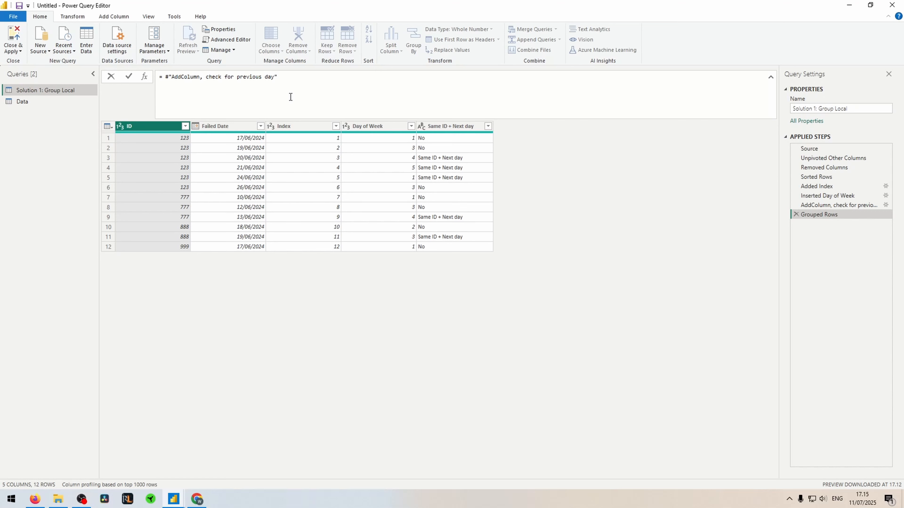
Step: Back in Power Query Editor, restore the Table.Group formula with GroupKind.Local and add a fifth-argument function with parameters (currRow, nextRow)
{"action": "key", "text": "ctrl+a"}
{"action": "type", "text": "= Table.Group(#\"AddColumn, check for previous day\", {\"Index\", \"Same ID + Next day\"},     {{\"All\", each _, type table [ID=nullable number, Failed Date=date, Index=number, Day of Week=number, #\"Same ID + Next day\"=text]}}     , GroupKind.Local )"}
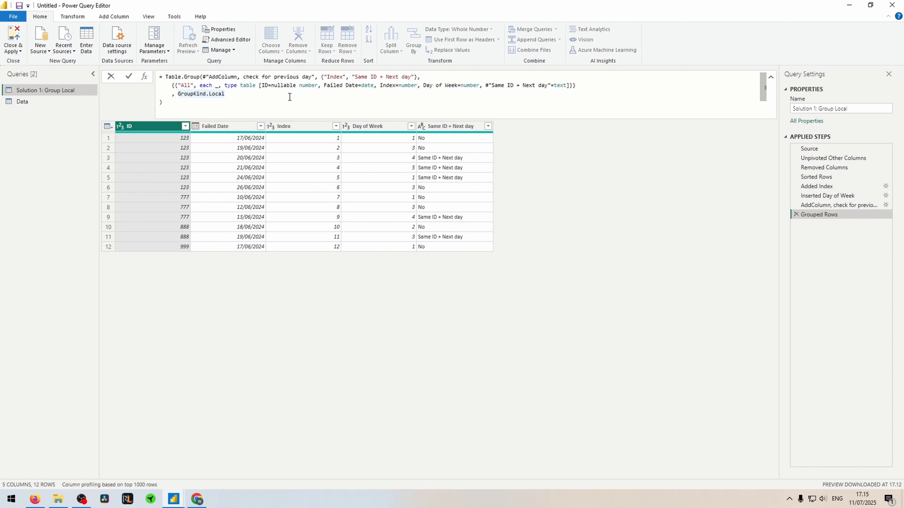
{"action": "type", "text": ","}
{"action": "key", "text": "Return"}
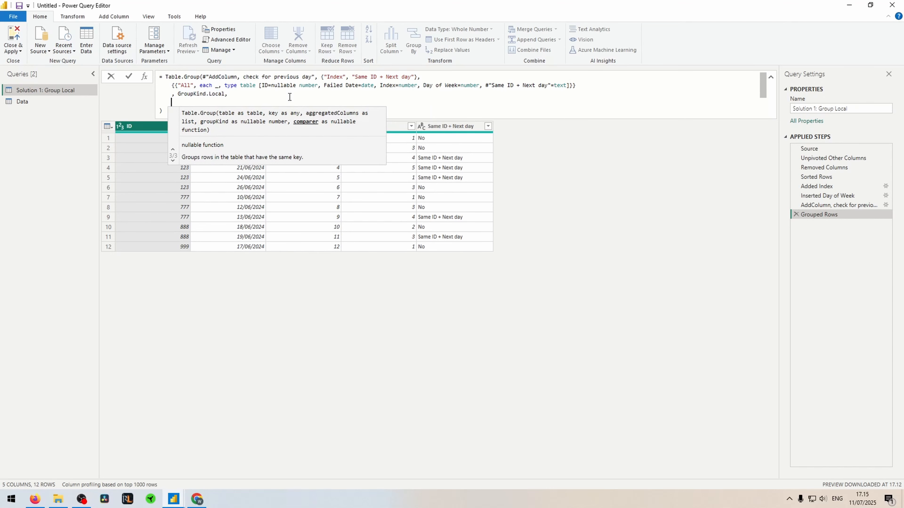
{"action": "type", "text": "(currRow, nex"}
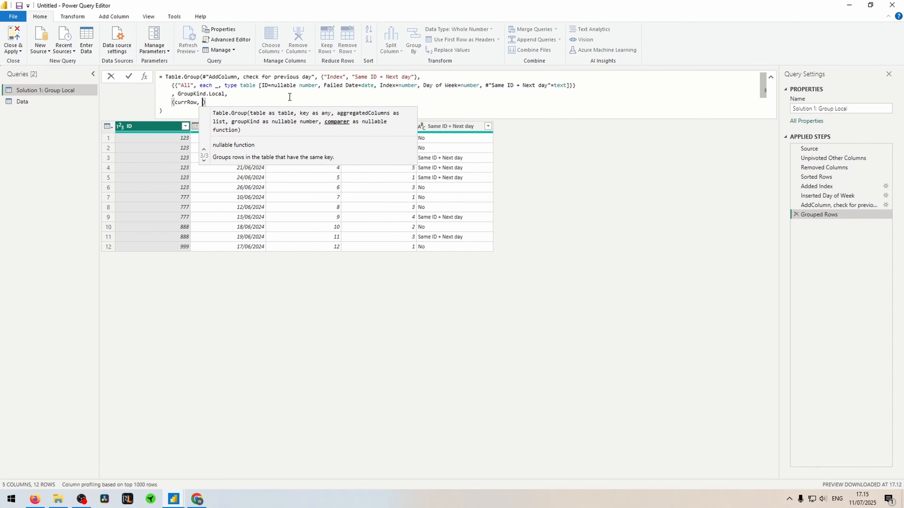
{"action": "type", "text": "tRow"}
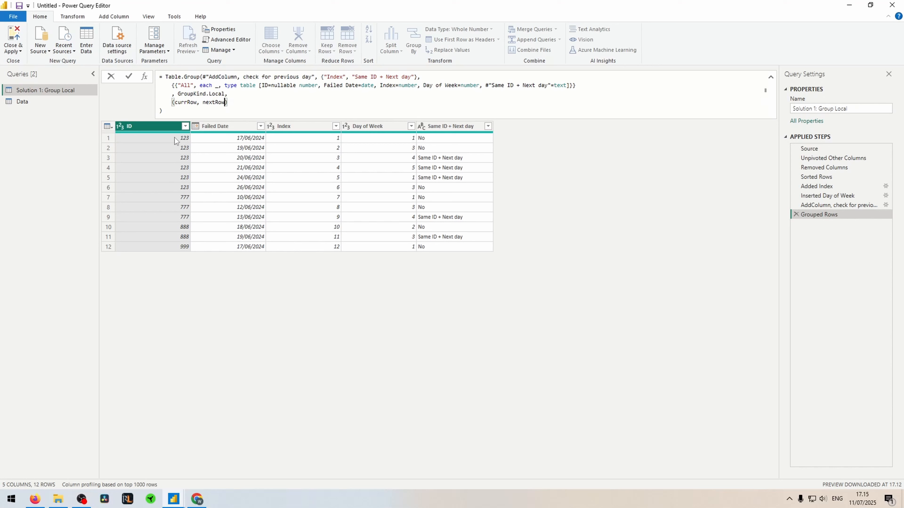
Step: Review the Index and Same ID + Next day grouping keys, and start the comparer's body with => if nextRow
{"action": "left_click_drag", "start_coordinate": [326, 77], "coordinate": [408, 77]}
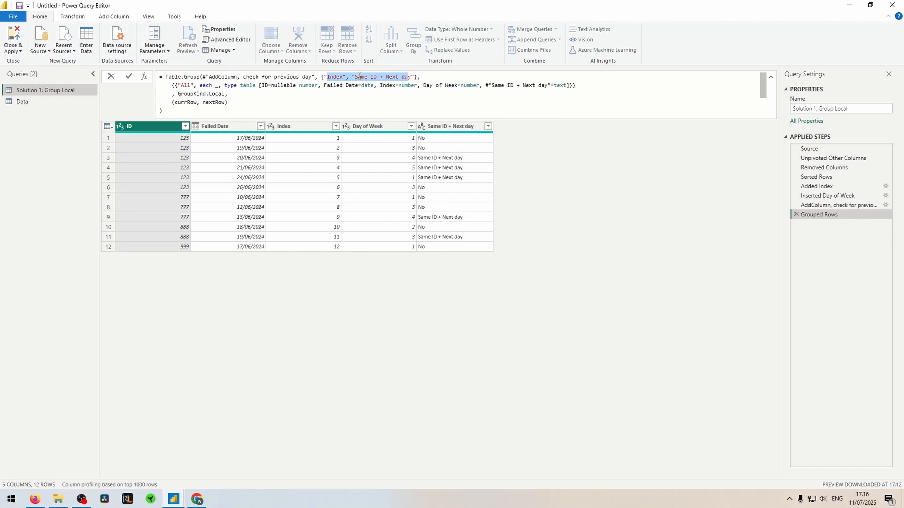
{"action": "key", "text": "shift+Right"}
{"action": "left_click", "coordinate": [230, 102]}
{"action": "type", "text": "="}
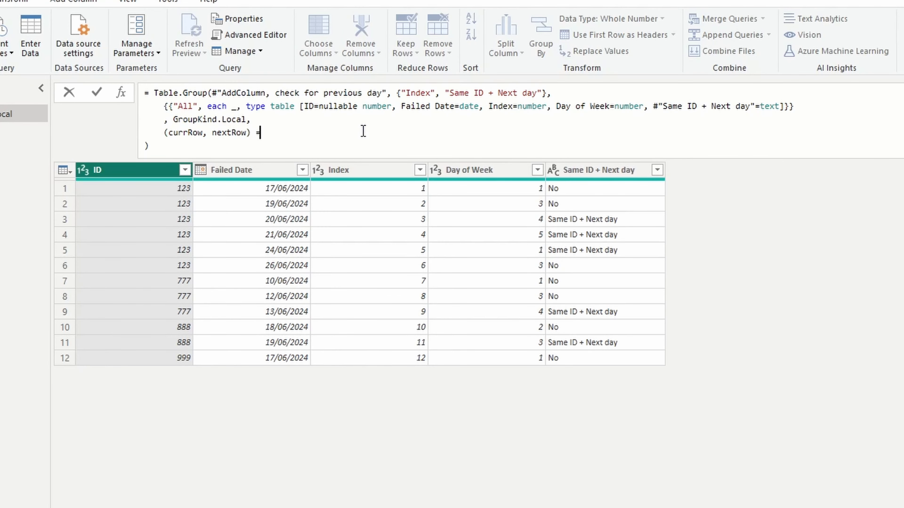
{"action": "type", "text": "> if nextRow("}
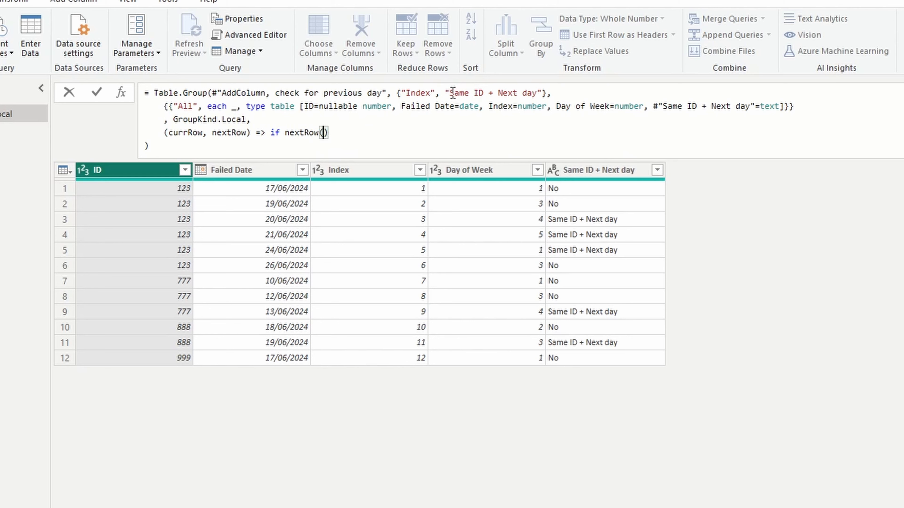
Step: Reference the column [#"Same ID + Next day"] of nextRow in the comparer's condition
{"action": "left_click_drag", "start_coordinate": [449, 93], "coordinate": [538, 93]}
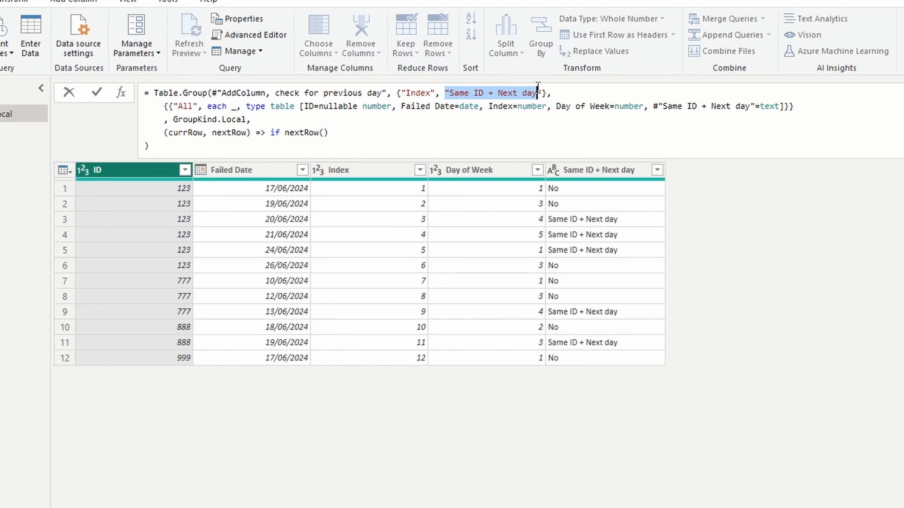
{"action": "left_click", "coordinate": [336, 133]}
{"action": "key", "text": "BackSpace"}
{"action": "key", "text": "BackSpace"}
{"action": "type", "text": "["}
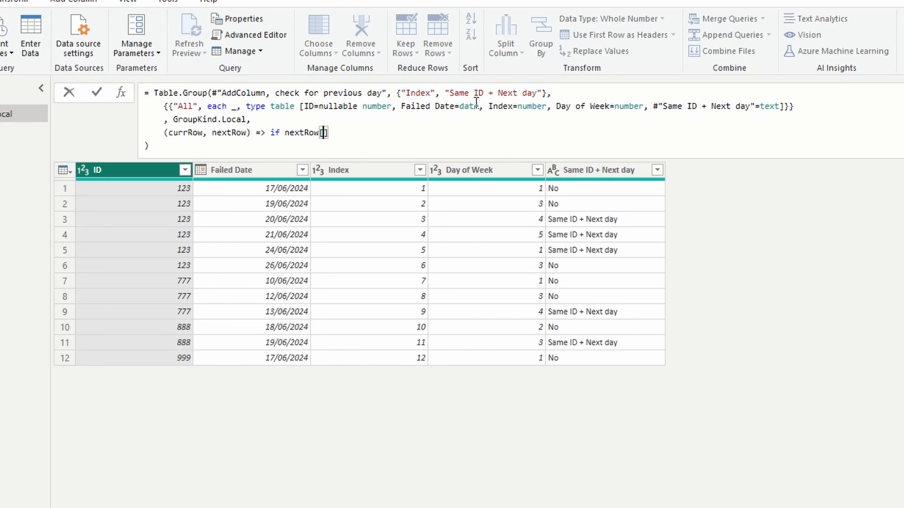
{"action": "type", "text": "\"Same ID + Next day\""}
{"action": "left_click", "coordinate": [323, 133]}
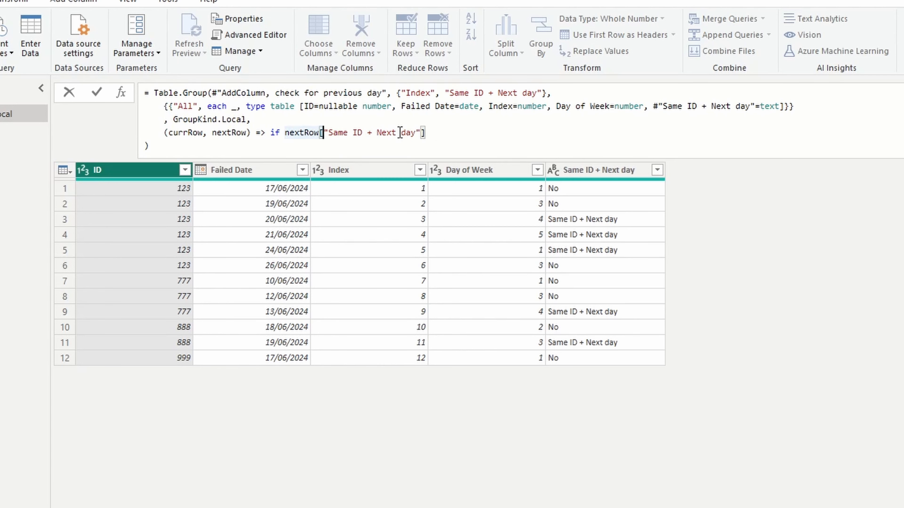
{"action": "type", "text": "#"}
{"action": "key", "text": "Escape"}
Step: Complete the comparer with = "No", the comment //first row is always "No", and then 1 else 0 on a new line
{"action": "key", "text": "End"}
{"action": "type", "text": "= \"N"}
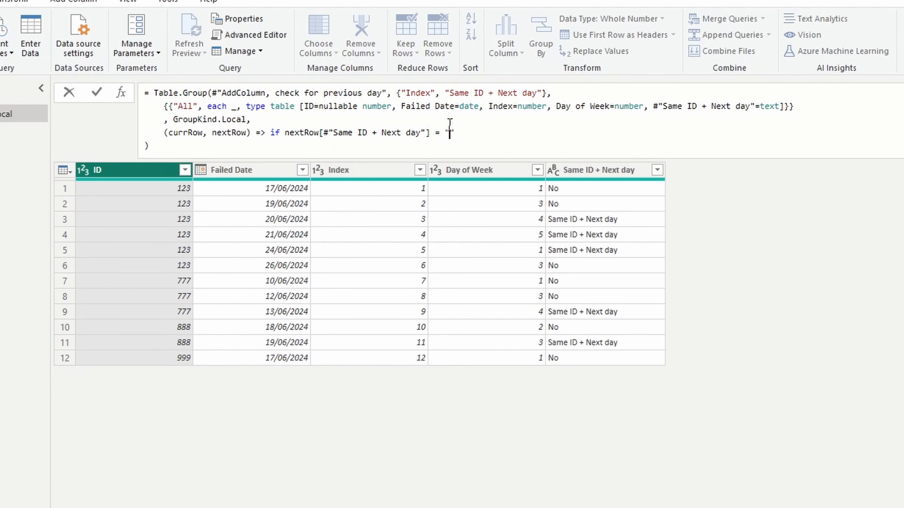
{"action": "type", "text": "o\" //first row is always \"No\""}
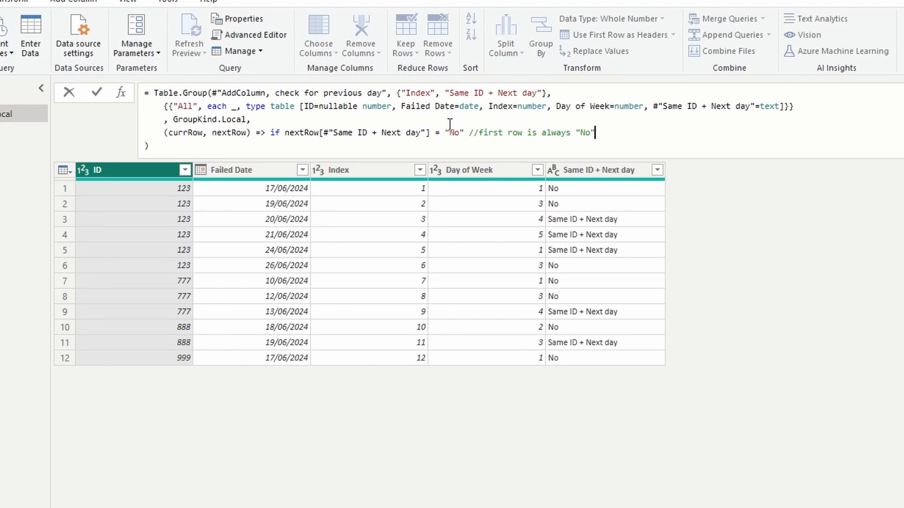
{"action": "key", "text": "Return"}
{"action": "key", "text": "Tab"}
{"action": "type", "text": "then 1 else 0"}
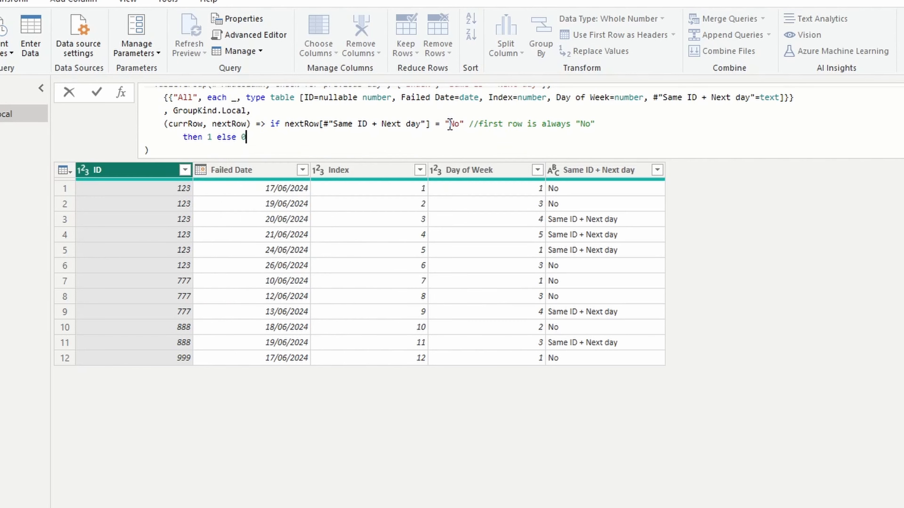
Step: Examine the article's note on comparer outcomes of -1, 0 or 1 and the Number.From condition in its GroupKind.Local code
{"action": "left_click", "coordinate": [793, 295]}
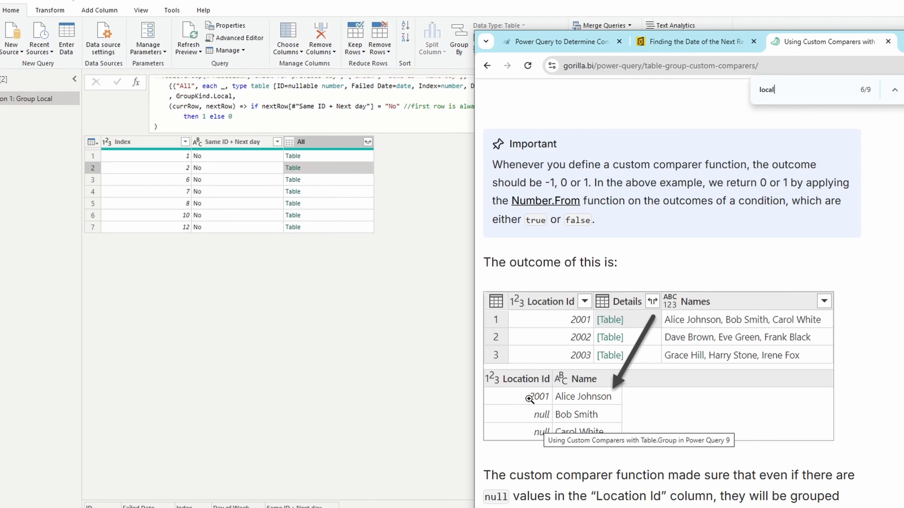
{"action": "scroll", "coordinate": [610, 270], "scroll_direction": "up", "scroll_amount": 3}
{"action": "scroll", "coordinate": [610, 271], "scroll_direction": "up", "scroll_amount": 8}
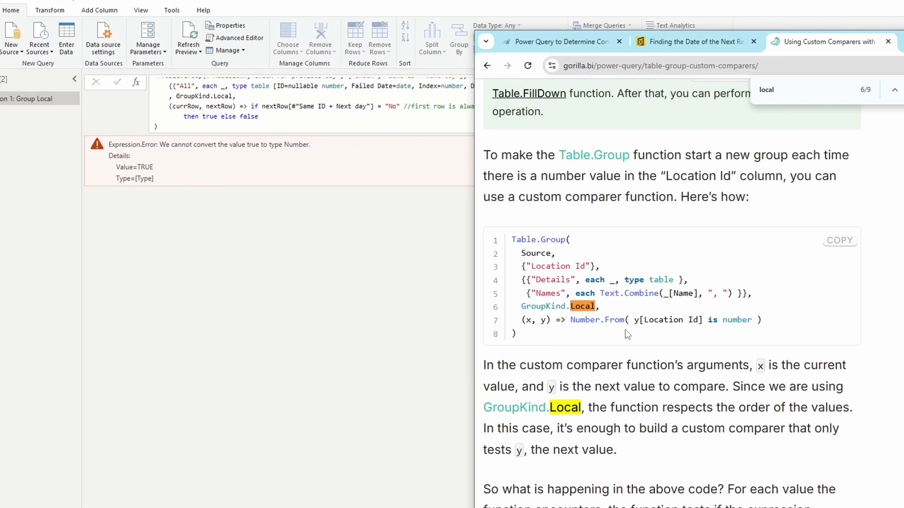
{"action": "left_click_drag", "start_coordinate": [632, 320], "coordinate": [753, 320]}
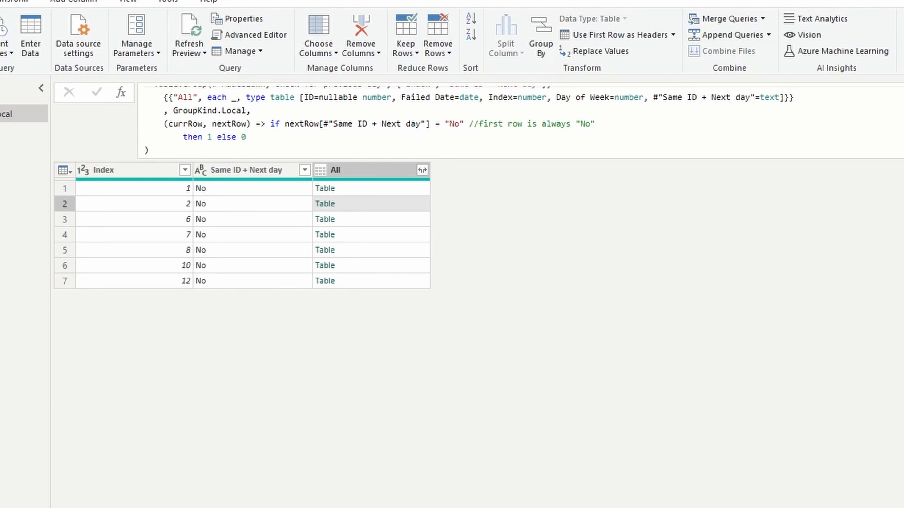
Step: Preview the nested tables in rows 1 and 2 of the All column
{"action": "left_click", "coordinate": [408, 187]}
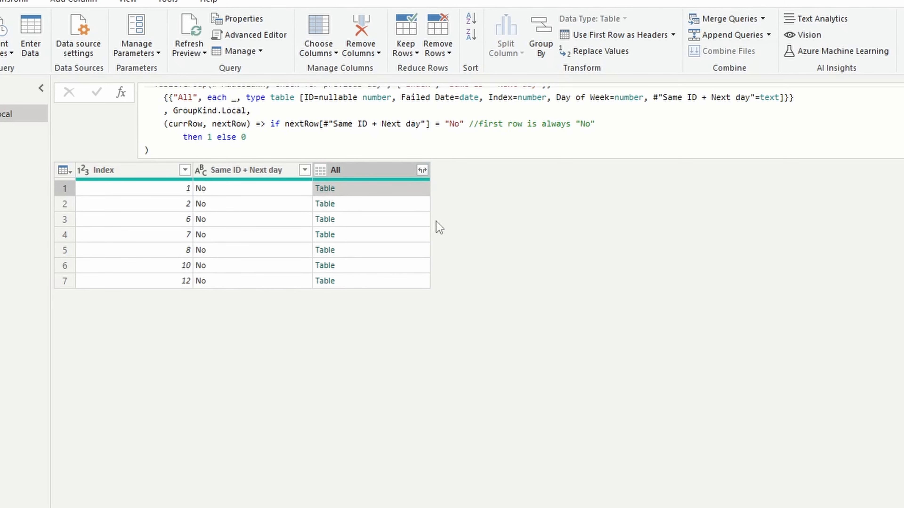
{"action": "left_click", "coordinate": [361, 209]}
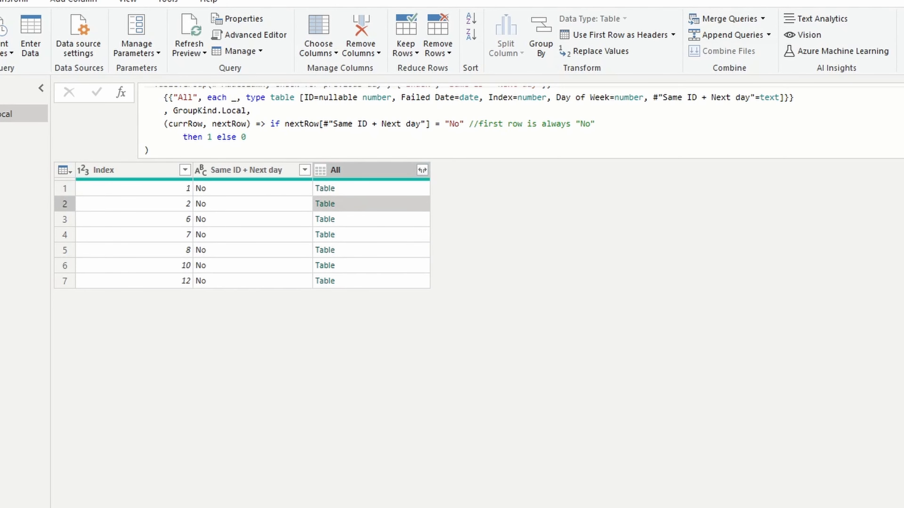
Step: Add a custom column named First Failed date with the formula Table.First([All])
{"action": "left_click", "coordinate": [73, 1]}
{"action": "left_click", "coordinate": [1, 34]}
{"action": "left_click", "coordinate": [575, 381]}
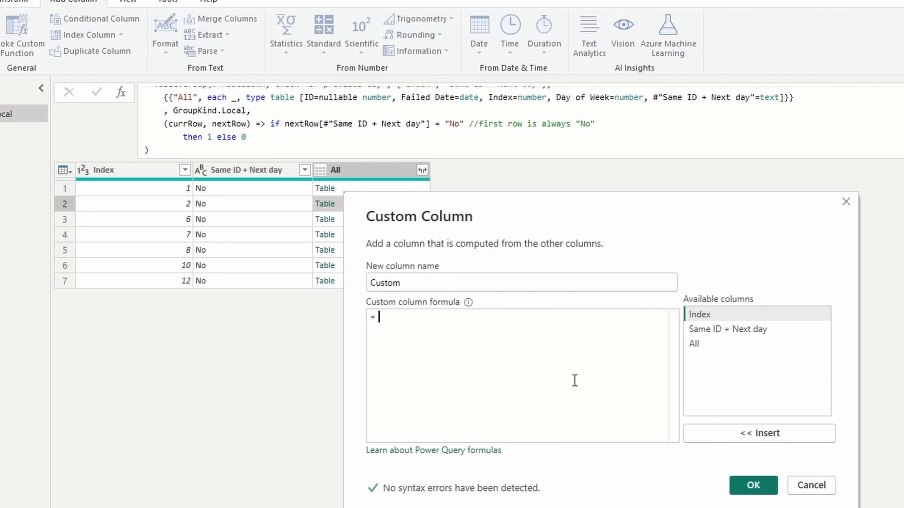
{"action": "key", "text": "shift+Tab"}
{"action": "type", "text": "First Failed date"}
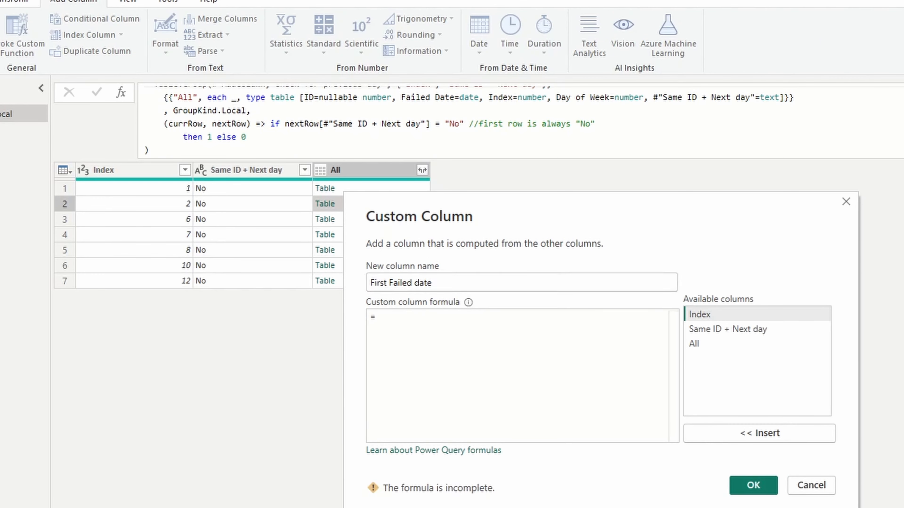
{"action": "type", "text": "Table.First("}
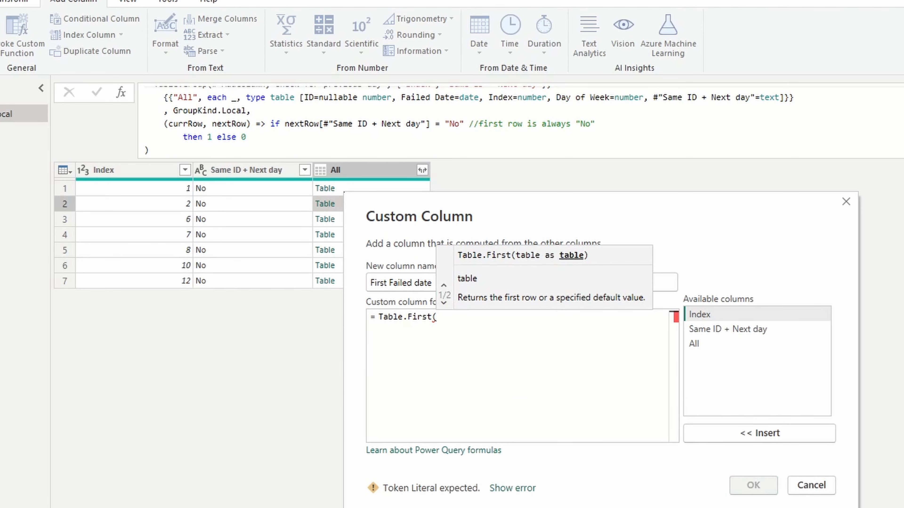
{"action": "double_click", "coordinate": [712, 342]}
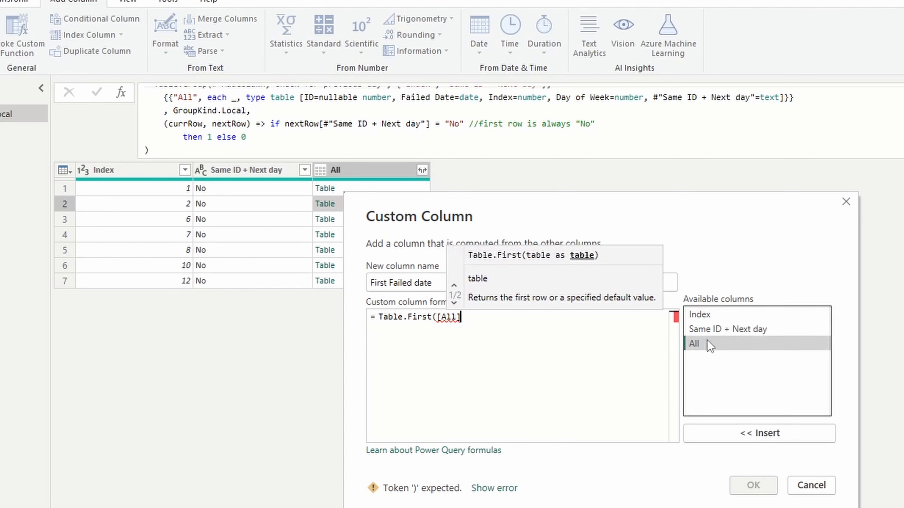
{"action": "type", "text": ")"}
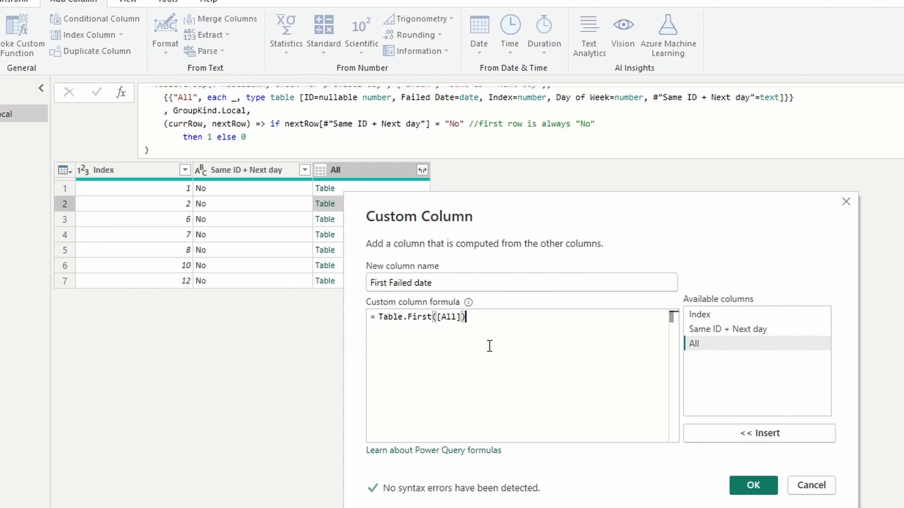
{"action": "left_click", "coordinate": [743, 486]}
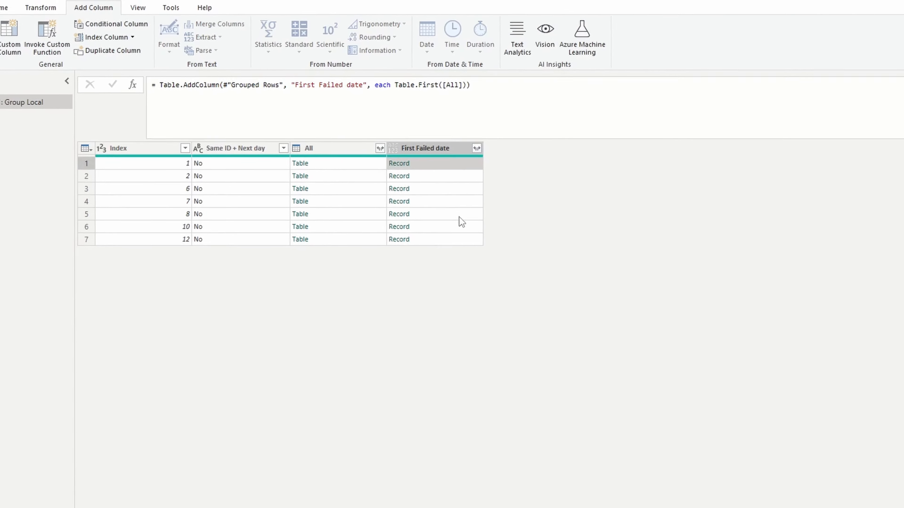
Step: Append [Failed Date] after Table.First([All]) in the First Failed date formula to return only that field
{"action": "left_click", "coordinate": [404, 77]}
{"action": "type", "text": "["}
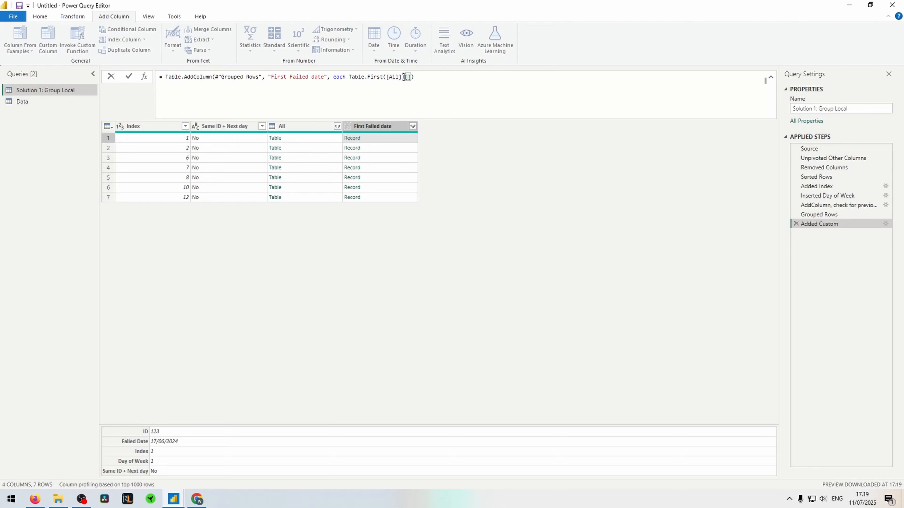
{"action": "type", "text": "Failed Date"}
{"action": "key", "text": "Return"}
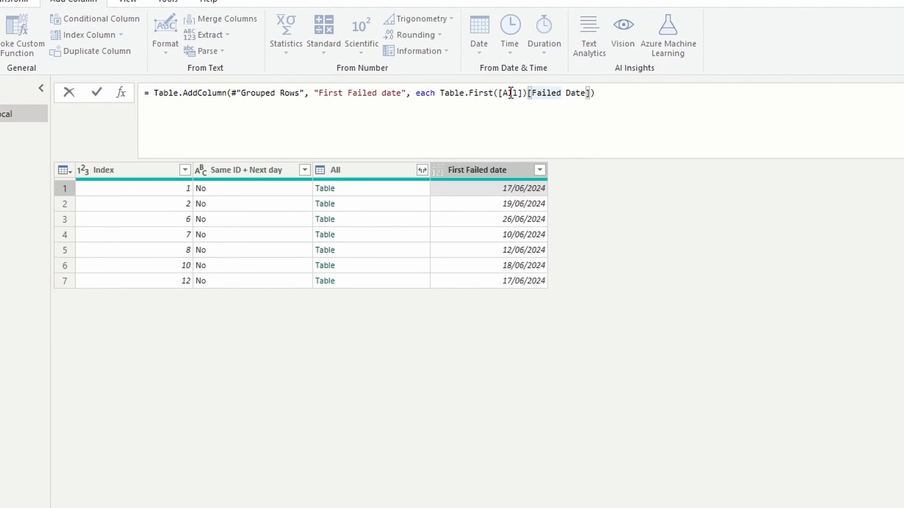
Step: Preview the nested table in row 1 and add type date to the First Failed date column formula
{"action": "left_click", "coordinate": [362, 194]}
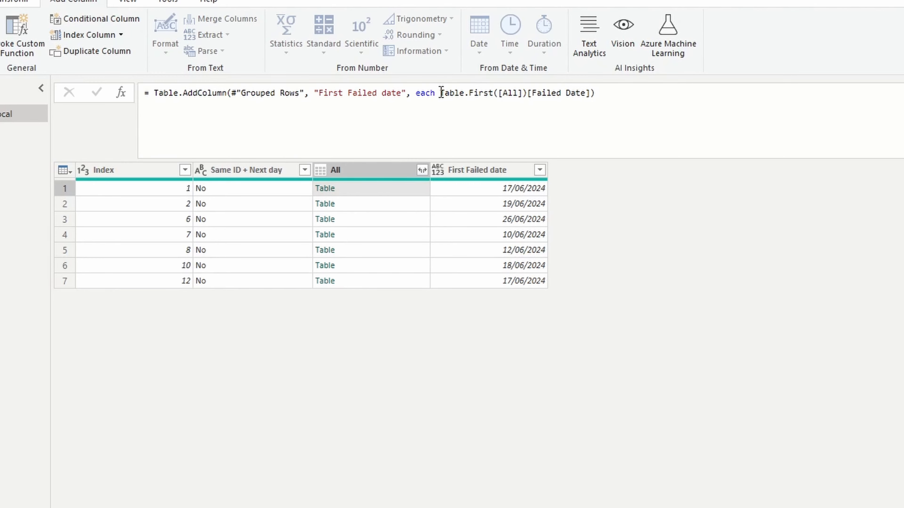
{"action": "left_click_drag", "start_coordinate": [441, 93], "coordinate": [499, 94]}
{"action": "left_click", "coordinate": [614, 246]}
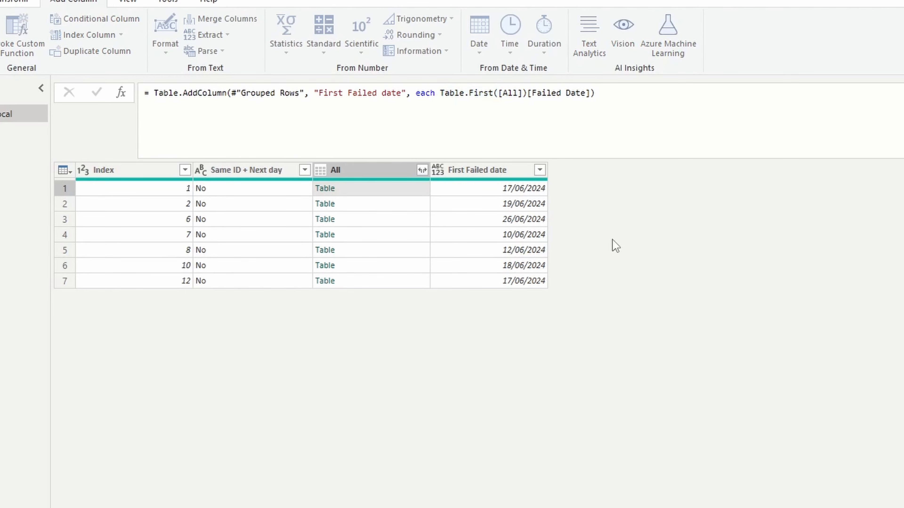
{"action": "left_click", "coordinate": [591, 93]}
{"action": "type", "text": ", type date"}
{"action": "key", "text": "Return"}
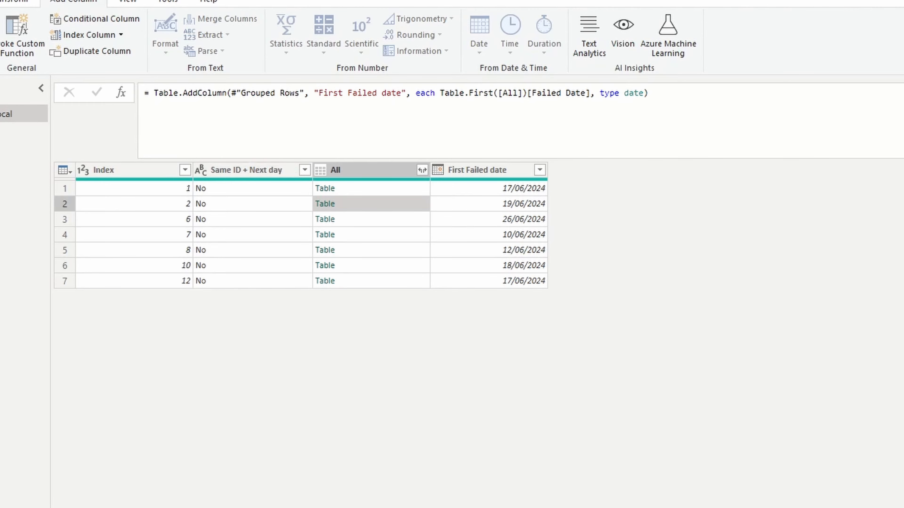
Step: Start another custom column and enter the formula Table.Last([All])[Failed Date]
{"action": "left_click", "coordinate": [1, 33]}
{"action": "left_click", "coordinate": [515, 336]}
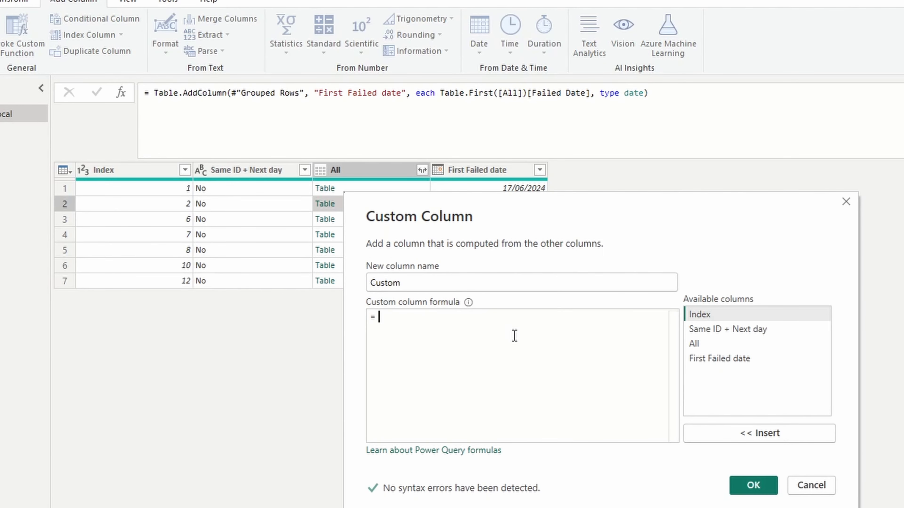
{"action": "type", "text": "tablelas"}
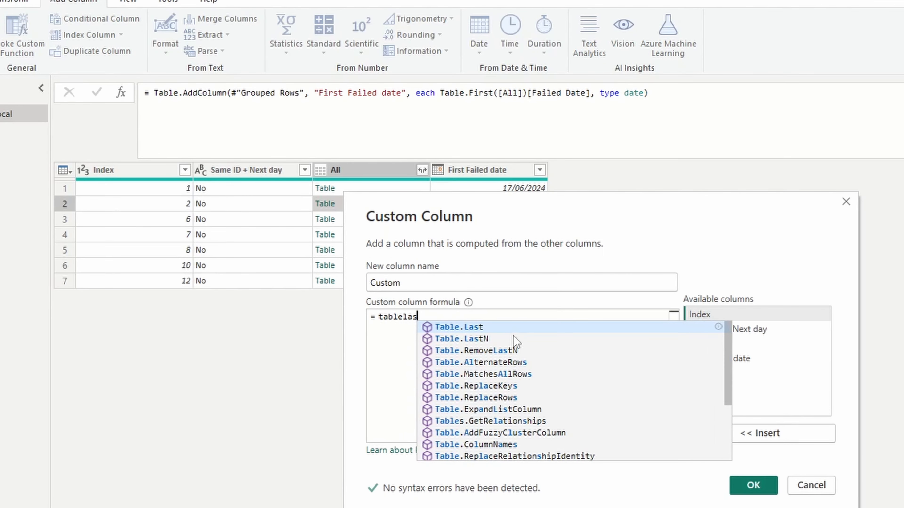
{"action": "key", "text": "Tab"}
{"action": "type", "text": "("}
{"action": "double_click", "coordinate": [707, 344]}
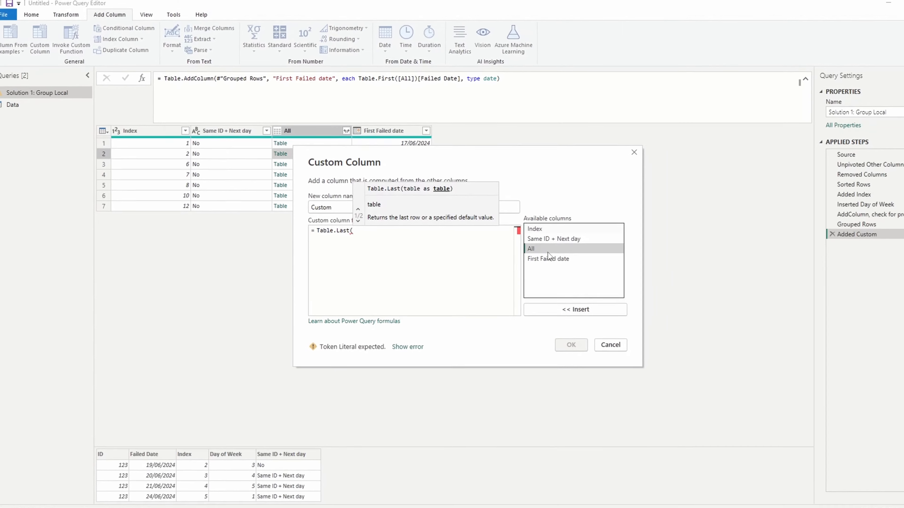
{"action": "type", "text": ")[F"}
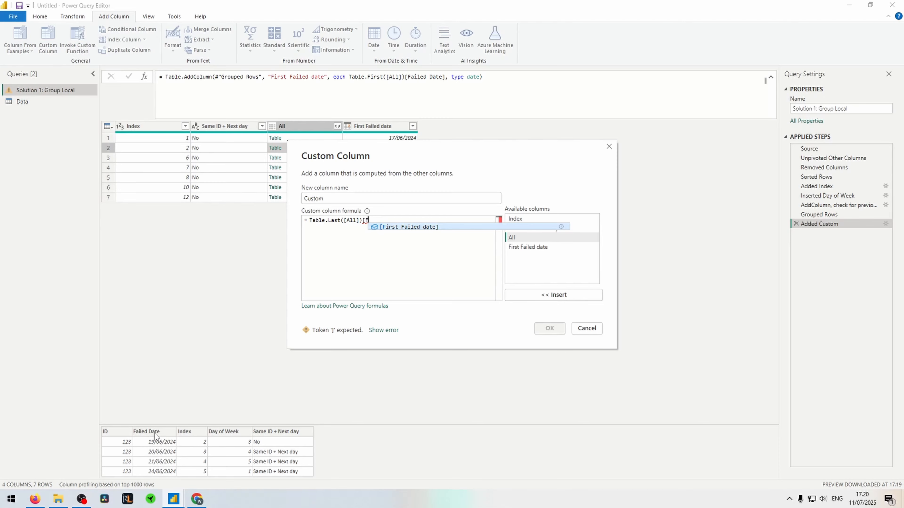
{"action": "type", "text": "ailed Date]"}
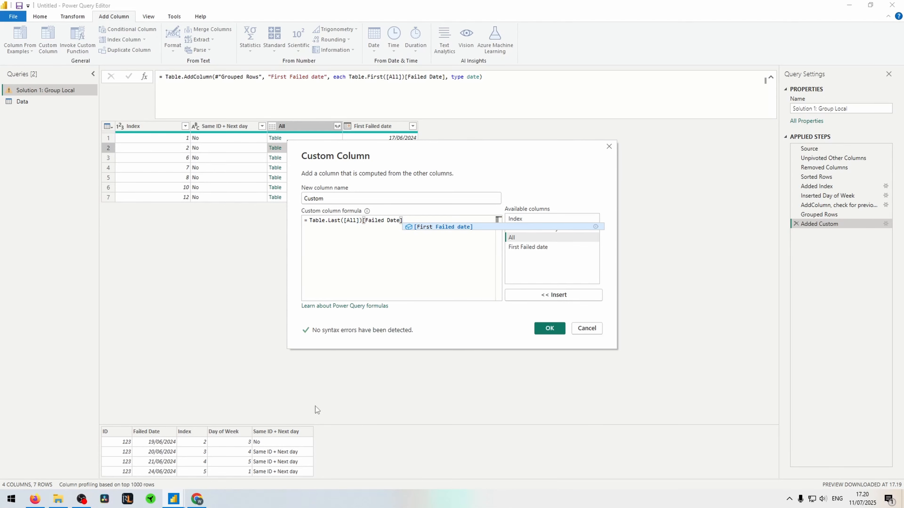
Step: Create the column under the name Last Failed data aka fix date and add type date to its formula
{"action": "left_click_drag", "start_coordinate": [326, 198], "coordinate": [186, 189]}
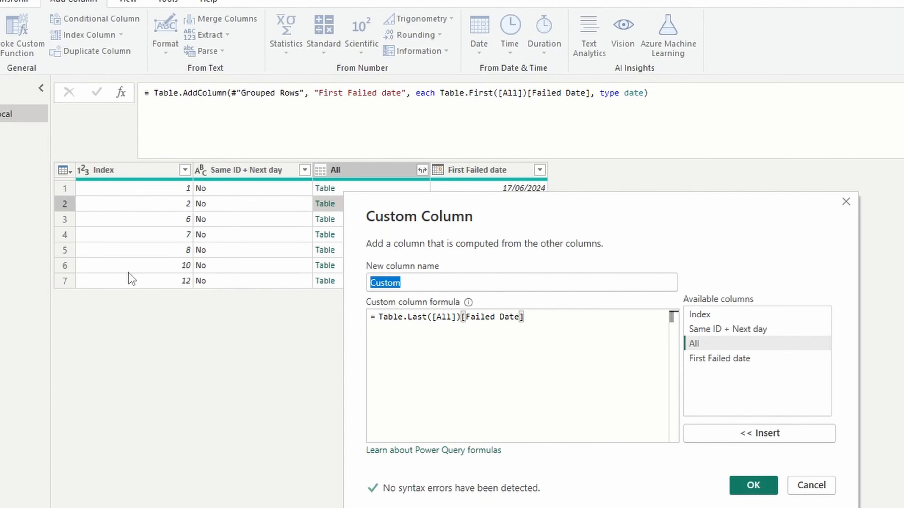
{"action": "type", "text": "Last Failed data aka"}
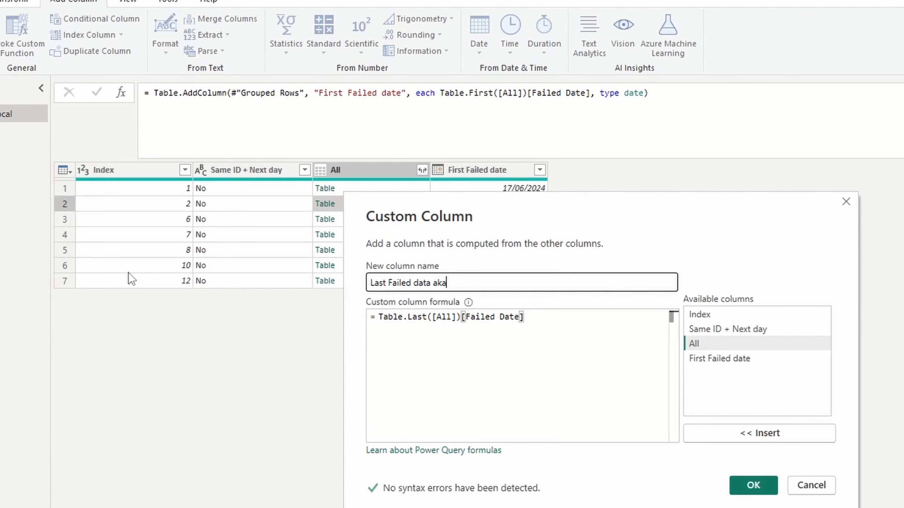
{"action": "type", "text": " fix date"}
{"action": "key", "text": "Return"}
{"action": "left_click", "coordinate": [643, 93]}
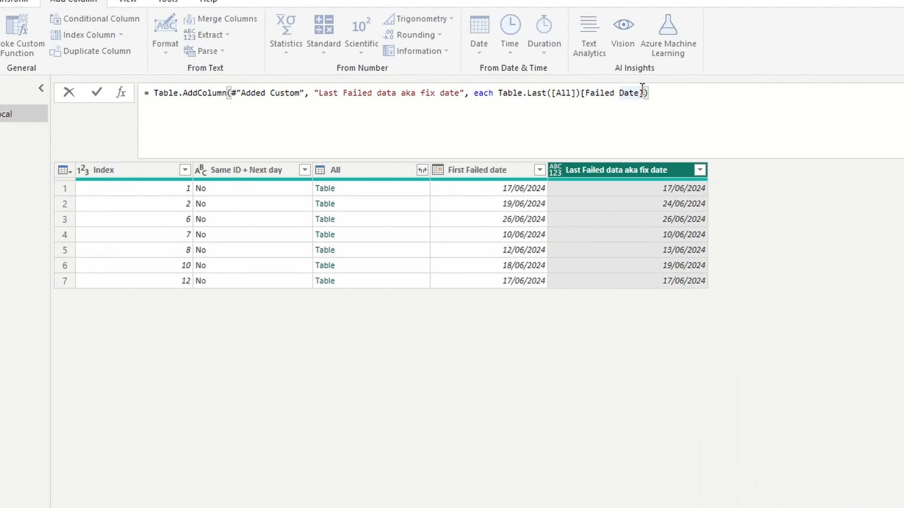
{"action": "type", "text": ", type date"}
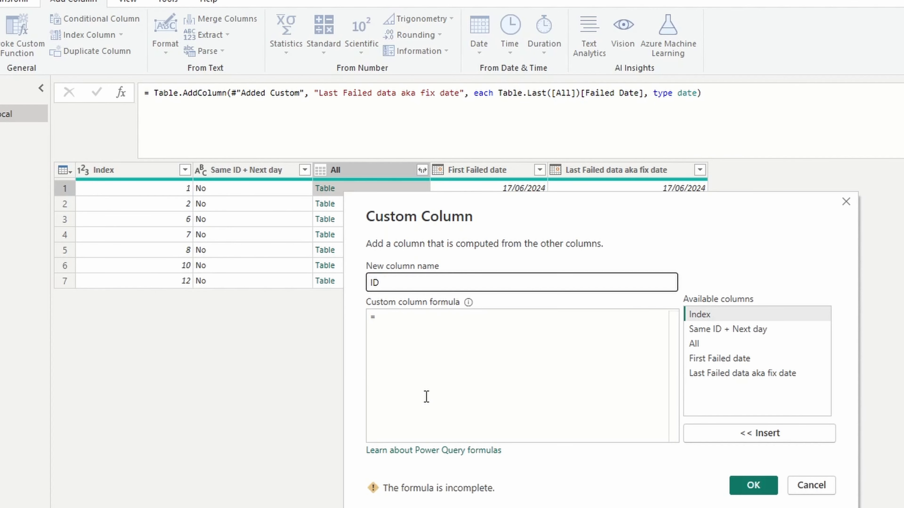
Step: Add the custom column ID with the formula Table.First([All])[ID]
{"action": "left_click", "coordinate": [427, 398]}
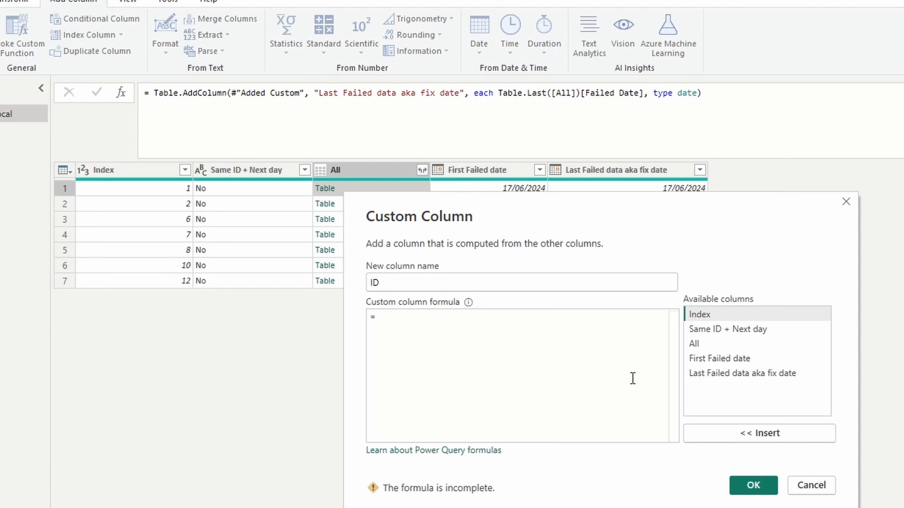
{"action": "type", "text": "first([All])[ID"}
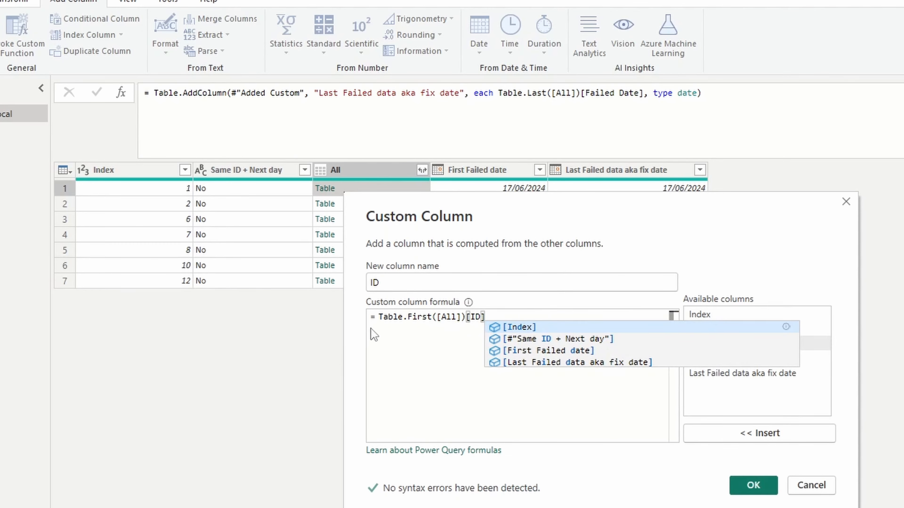
{"action": "left_click", "coordinate": [751, 486]}
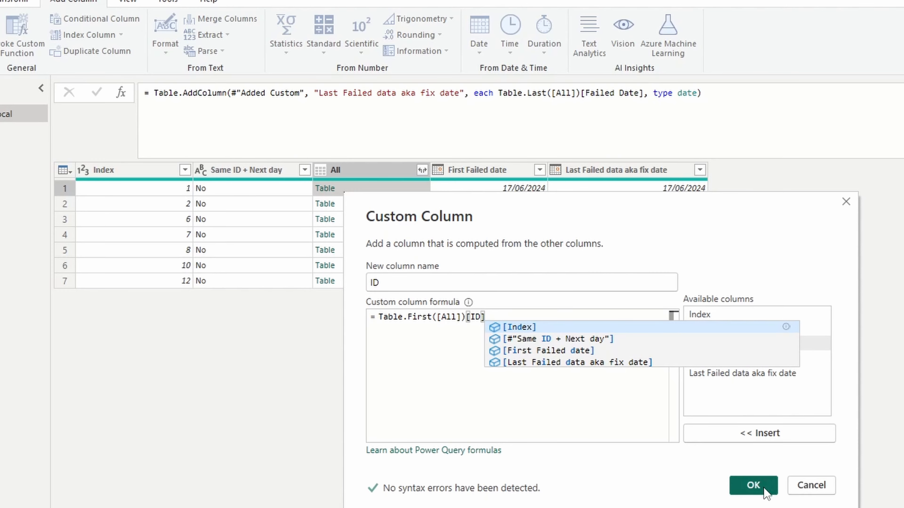
Step: Declare the ID column as type text in its Table.AddColumn formula and check the value in row 1
{"action": "left_click", "coordinate": [480, 93]}
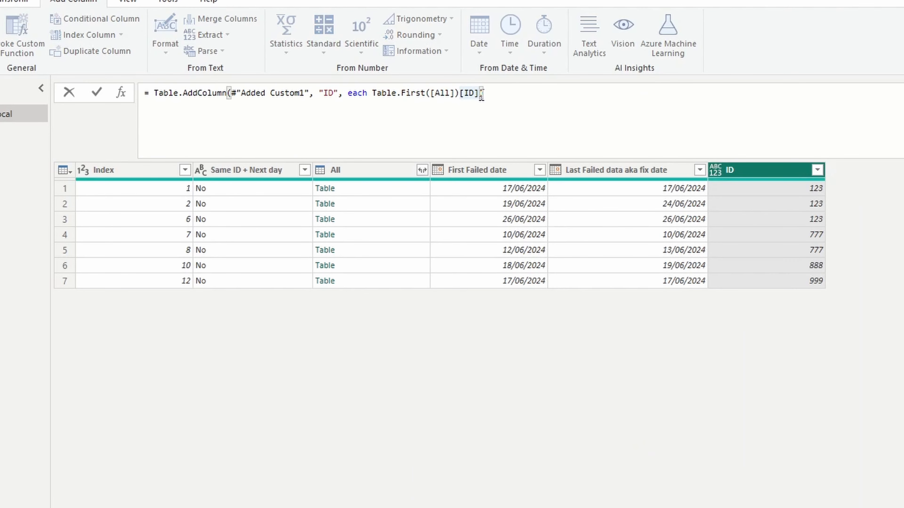
{"action": "type", "text": ", "}
{"action": "type", "text": "type text"}
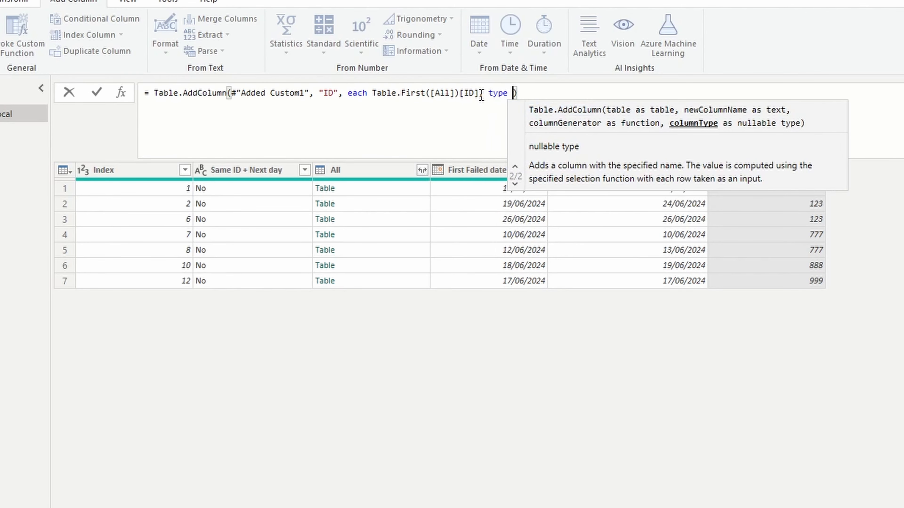
{"action": "key", "text": "Return"}
{"action": "left_click", "coordinate": [786, 188]}
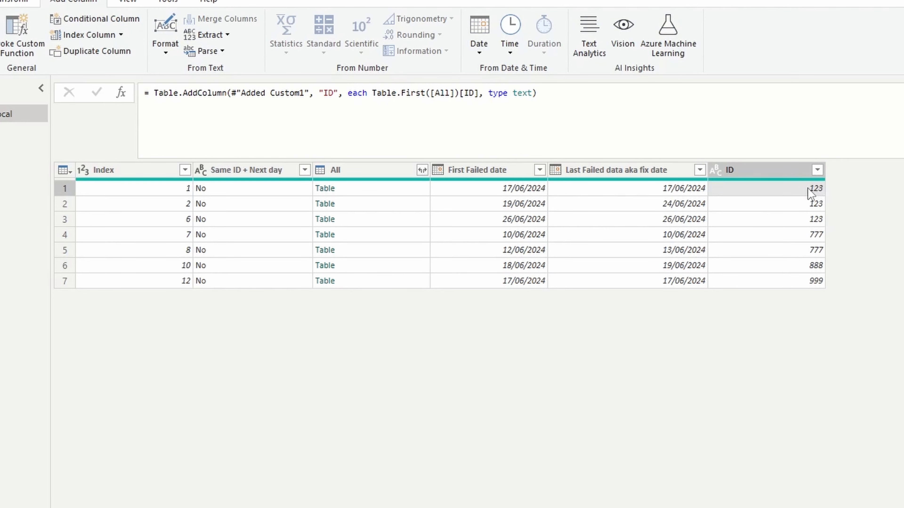
Step: Wrap Table.First([All])[ID] in Text.From( ) in the ID column formula so the values convert to text
{"action": "left_click", "coordinate": [373, 93]}
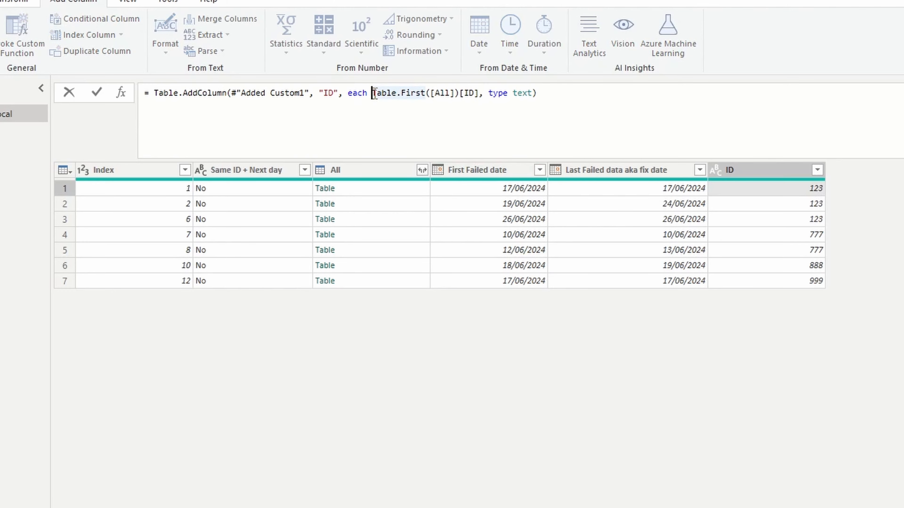
{"action": "type", "text": "Text.From("}
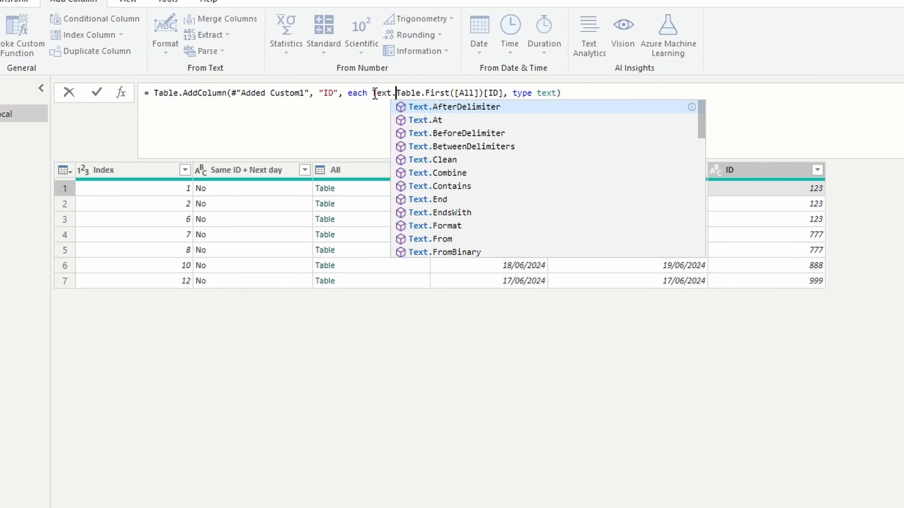
{"action": "left_click", "coordinate": [527, 103]}
{"action": "type", "text": ")"}
{"action": "key", "text": "Return"}
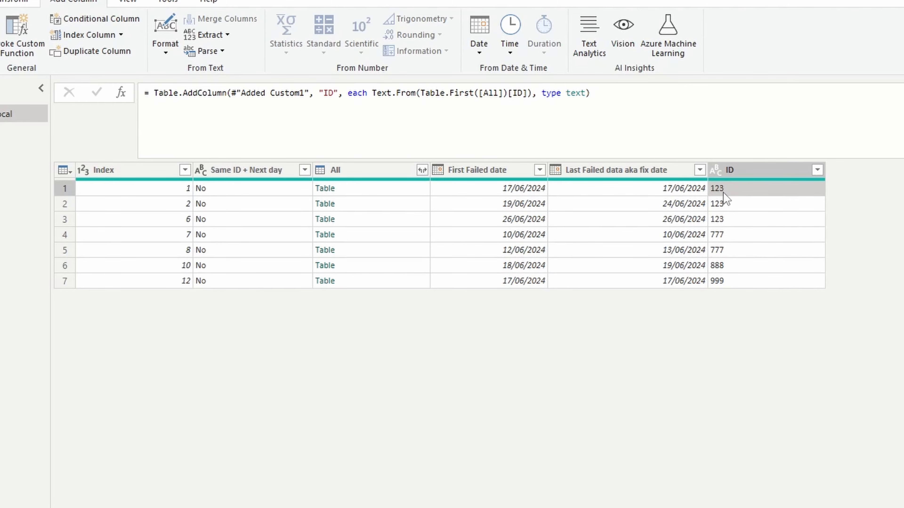
Step: Insert a new query step and paste the Table.AddColumn formula for "Same sort order..." below the existing reference, with its nested [ID] conditions
{"action": "key", "text": "alt+Tab"}
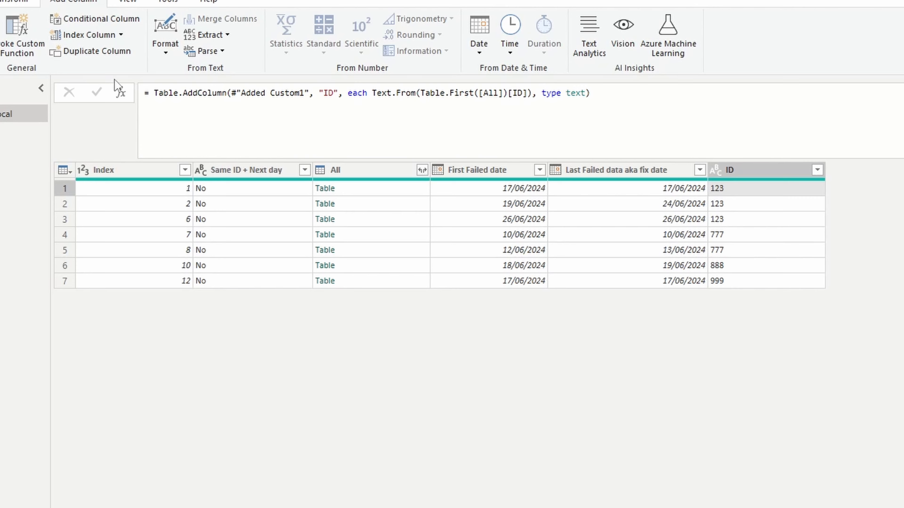
{"action": "left_click", "coordinate": [121, 94]}
{"action": "left_click", "coordinate": [299, 119]}
{"action": "key", "text": "shift+Return"}
{"action": "type", "text": "= Table.AddColumn(#\"Add ID\", \"Same sort order...\", each if [ID] = 123 then 1 else if [ID] = 999 then 2 else if [ID] = 888 then 3 else 4)"}
Step: Remove the extra first line and make #"Added Custom2" the source table in the "Same sort order..." formula
{"action": "left_click_drag", "start_coordinate": [234, 93], "coordinate": [153, 92]}
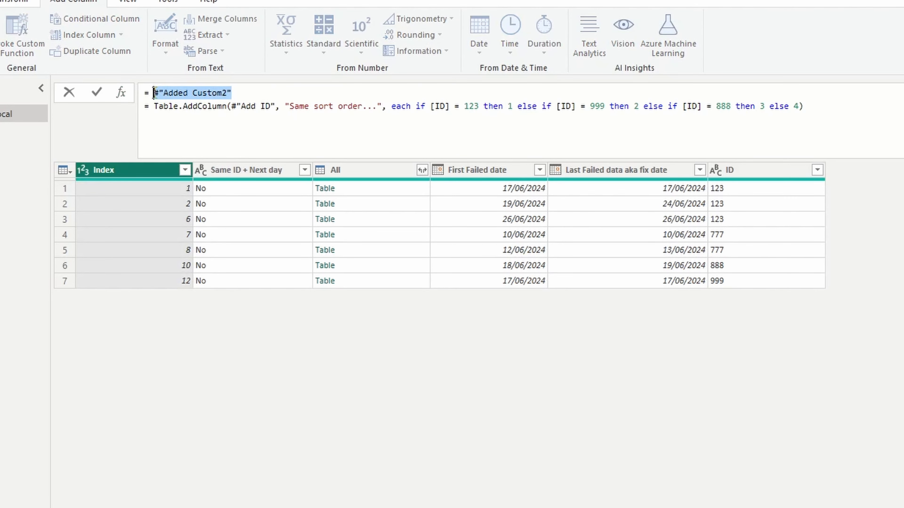
{"action": "key", "text": "ctrl+x"}
{"action": "key", "text": "Delete"}
{"action": "key", "text": "Delete"}
{"action": "key", "text": "Delete"}
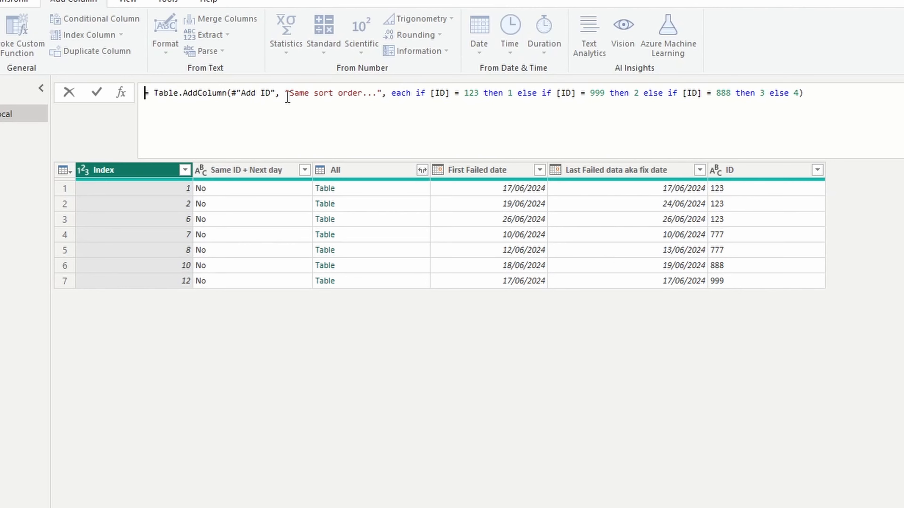
{"action": "left_click_drag", "start_coordinate": [271, 93], "coordinate": [226, 94]}
{"action": "key", "text": "ctrl+v"}
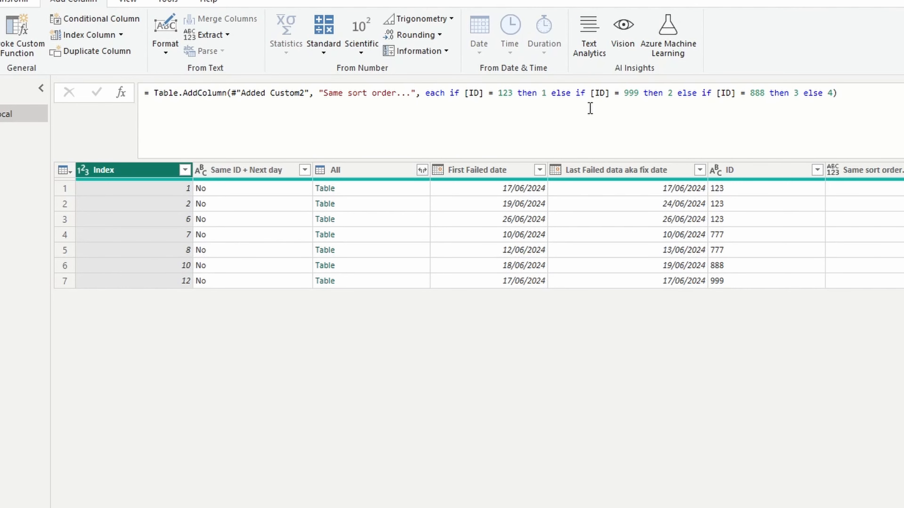
Step: Enclose the IDs 123, 999 and 888 in double quotes in the "Same sort order..." formula so they compare as text
{"action": "double_click", "coordinate": [500, 93]}
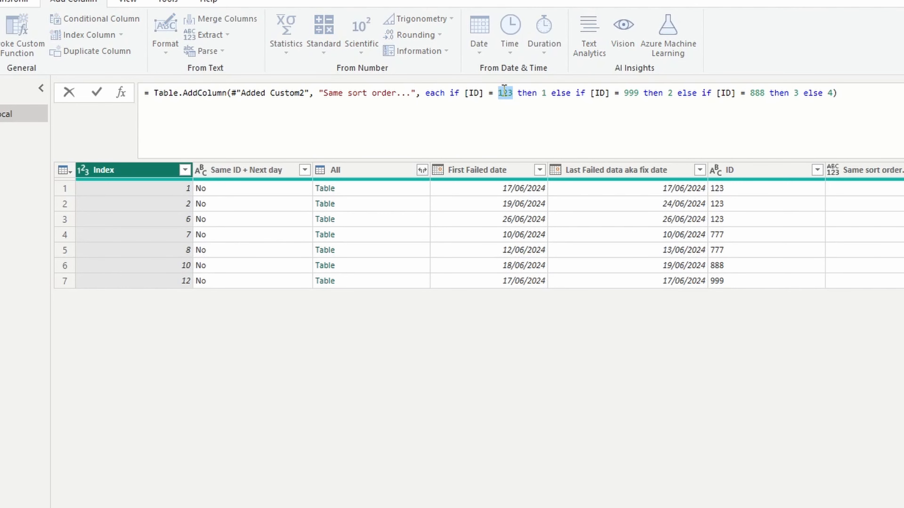
{"action": "type", "text": "\""}
{"action": "double_click", "coordinate": [640, 93]}
{"action": "type", "text": "\""}
{"action": "double_click", "coordinate": [777, 94]}
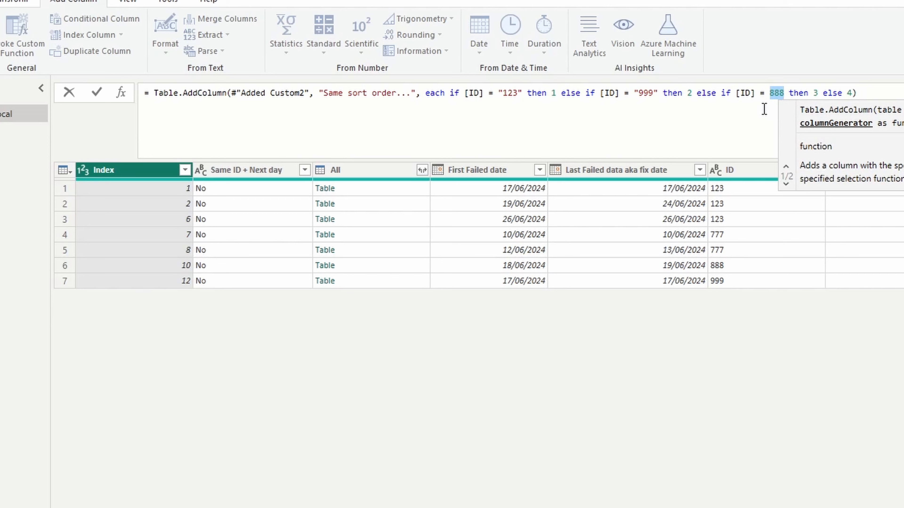
{"action": "type", "text": "\""}
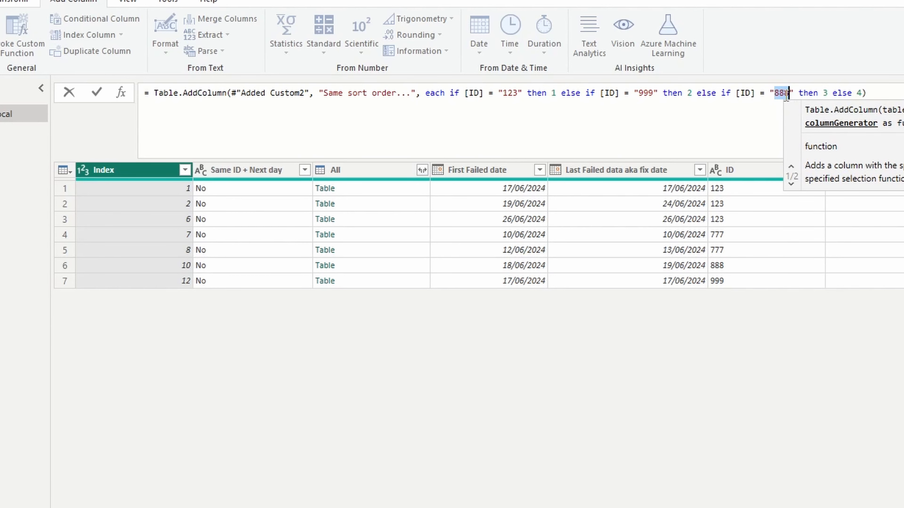
{"action": "double_click", "coordinate": [825, 93]}
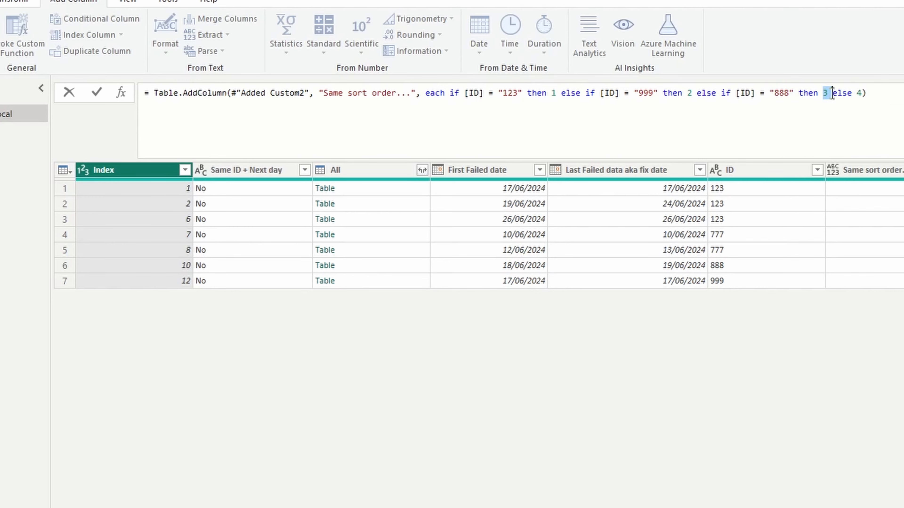
{"action": "type", "text": "3"}
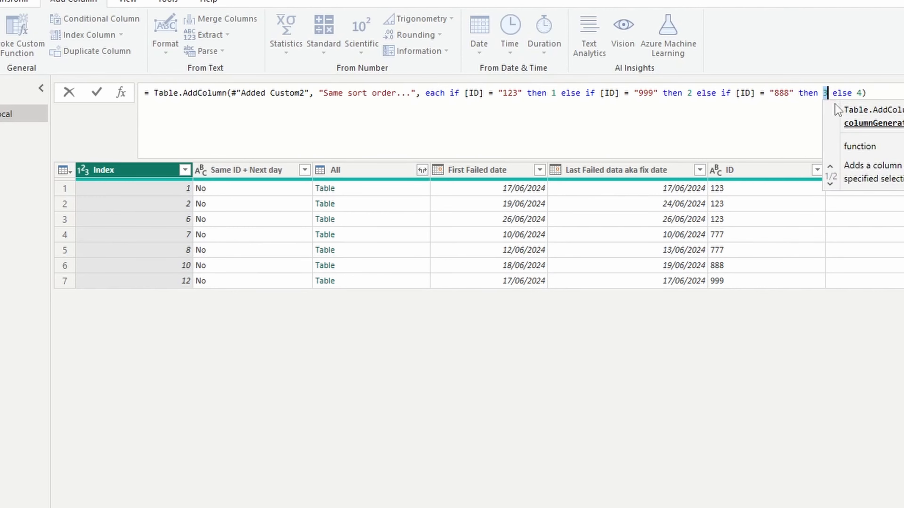
{"action": "left_click", "coordinate": [829, 118]}
{"action": "key", "text": "Return"}
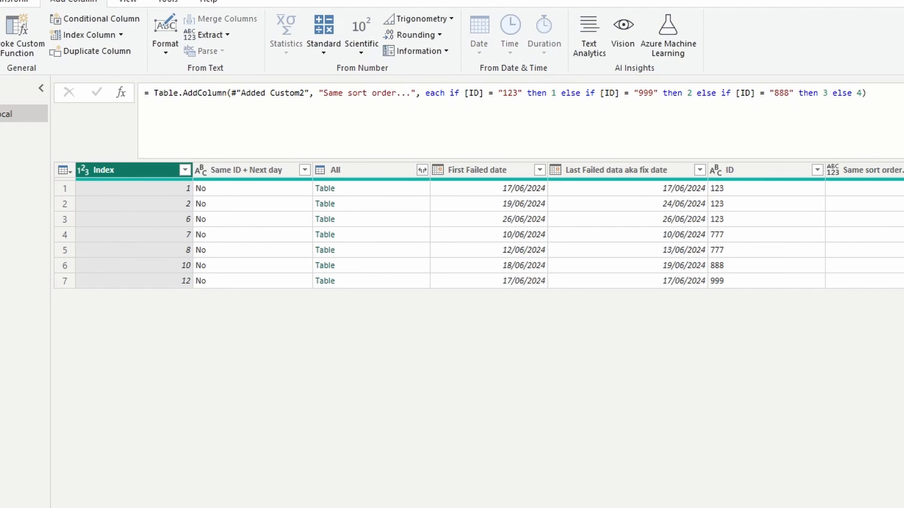
Step: Sort the table ascending by "Same sort order..." and, within it, ascending by First Failed date
{"action": "left_click", "coordinate": [903, 171]}
{"action": "left_click", "coordinate": [846, 191]}
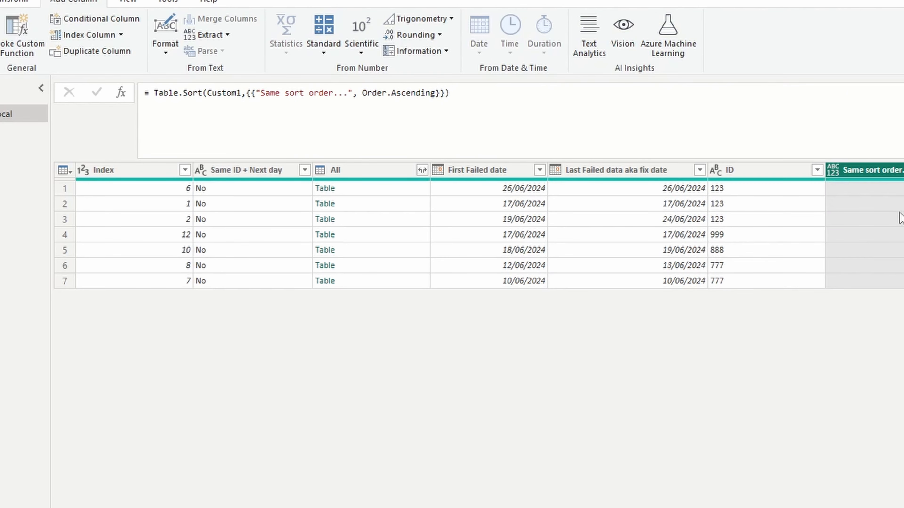
{"action": "left_click", "coordinate": [539, 171]}
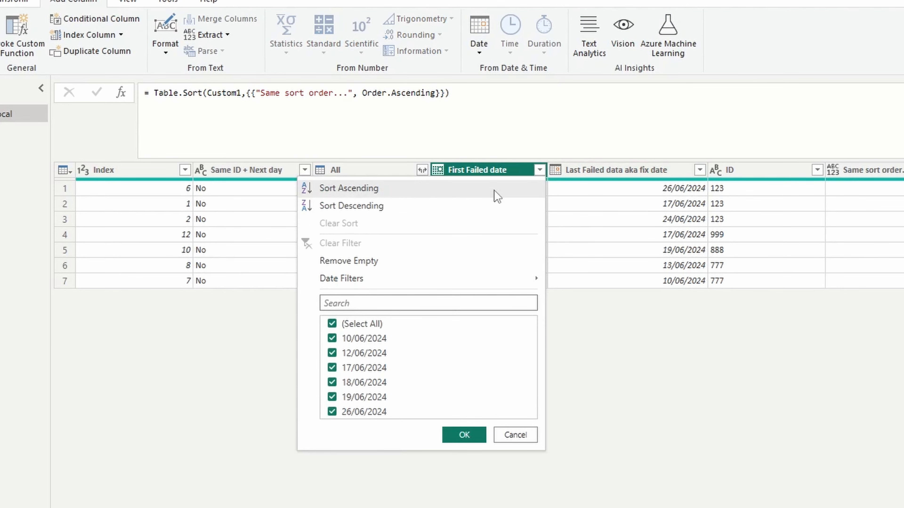
{"action": "left_click", "coordinate": [495, 191]}
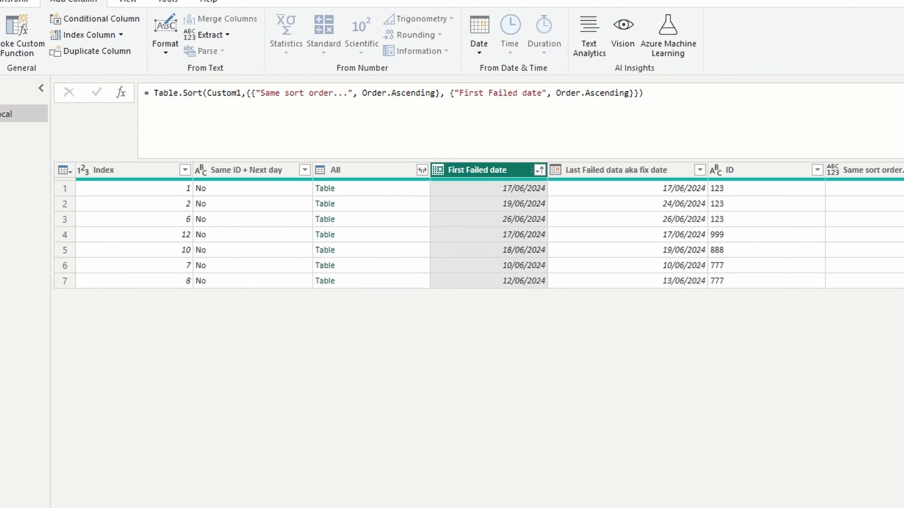